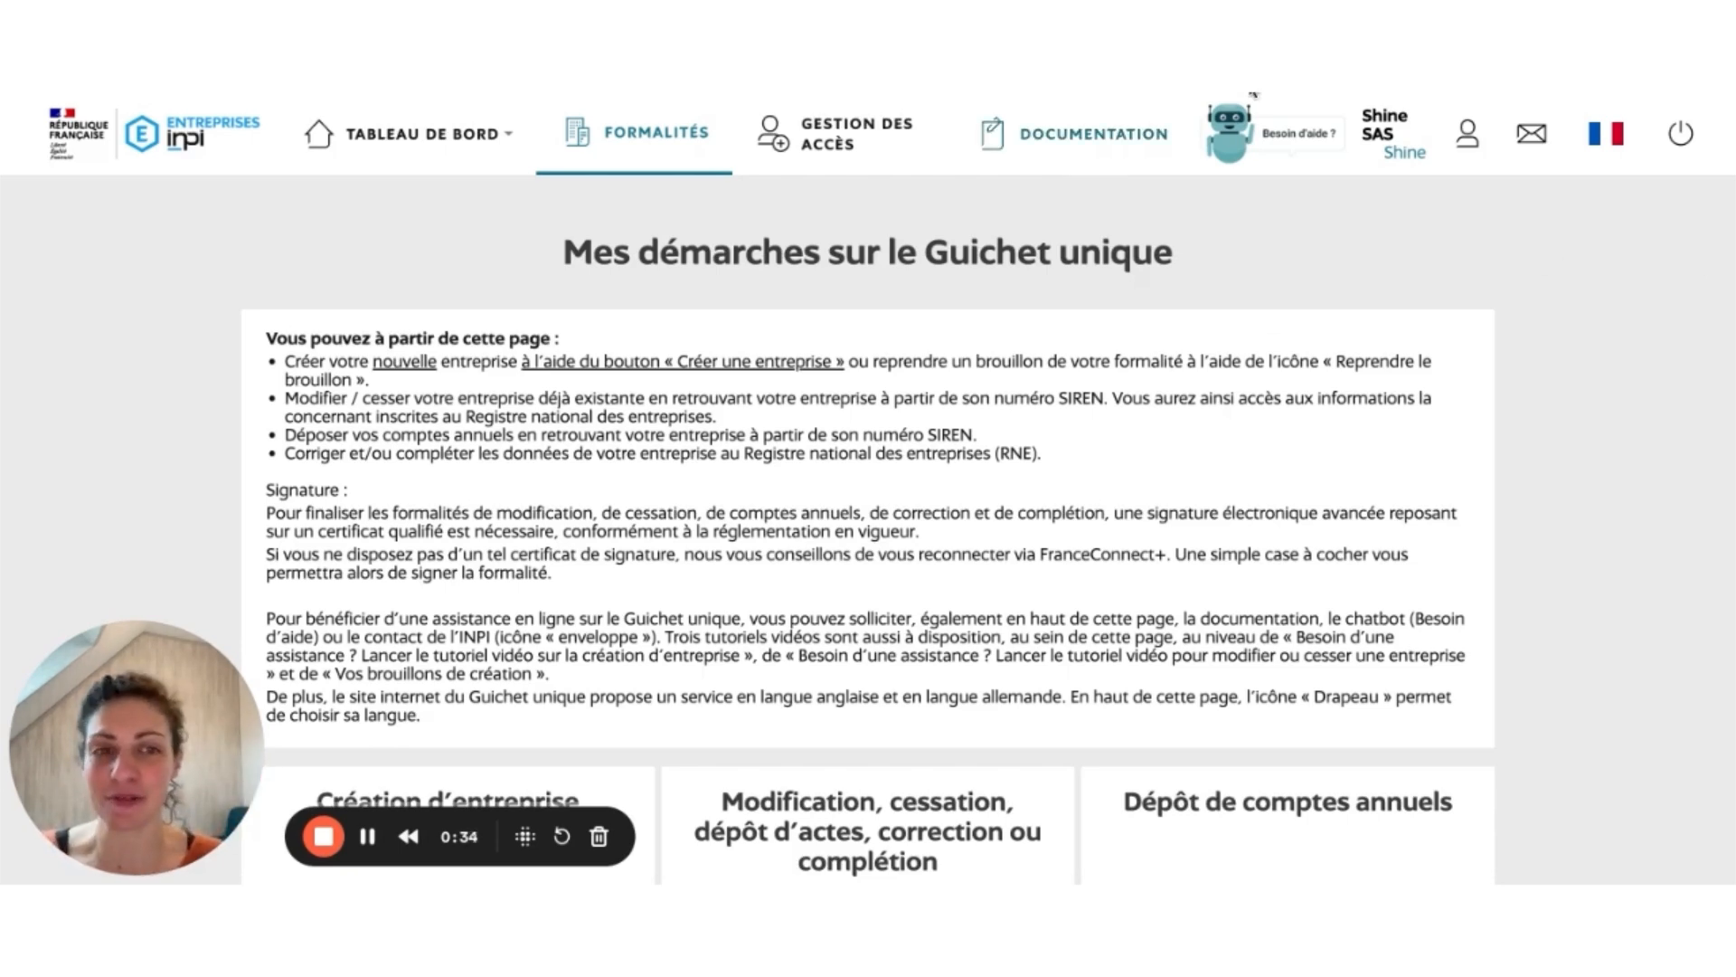
# Search for the company by its SIREN number in the modification and cessation section and open its record.
pyautogui.scroll(-2, 1367, 318)
pyautogui.scroll(-1, 1368, 318)
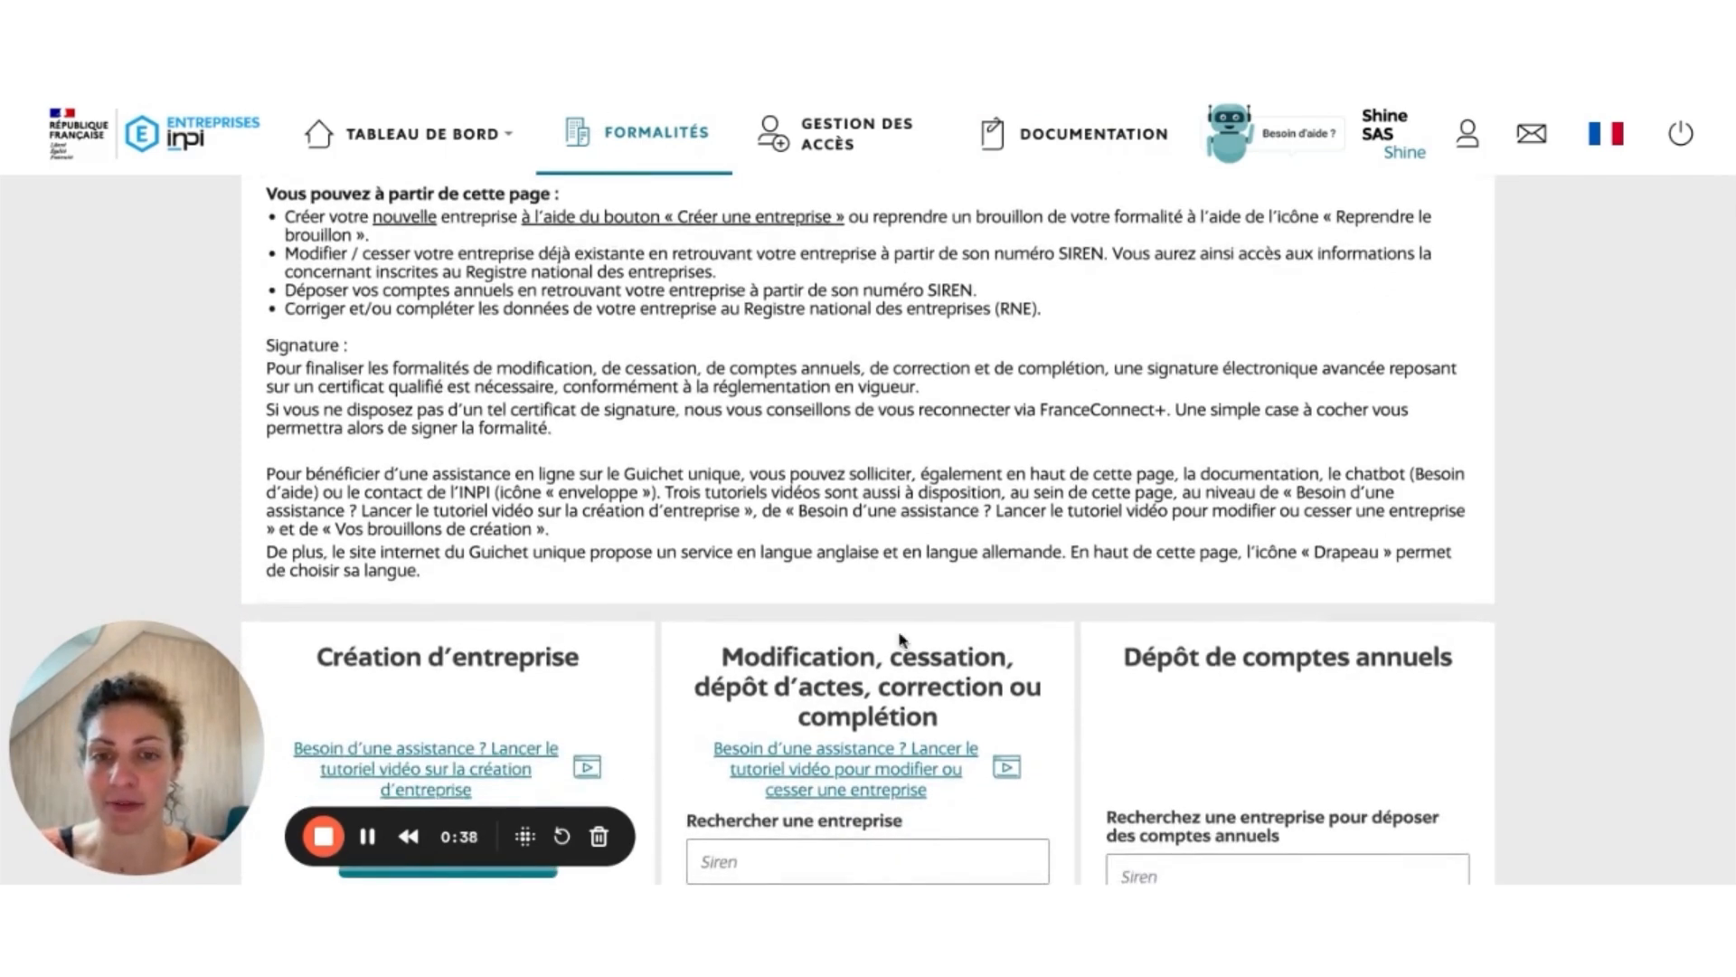
pyautogui.scroll(-3, 902, 642)
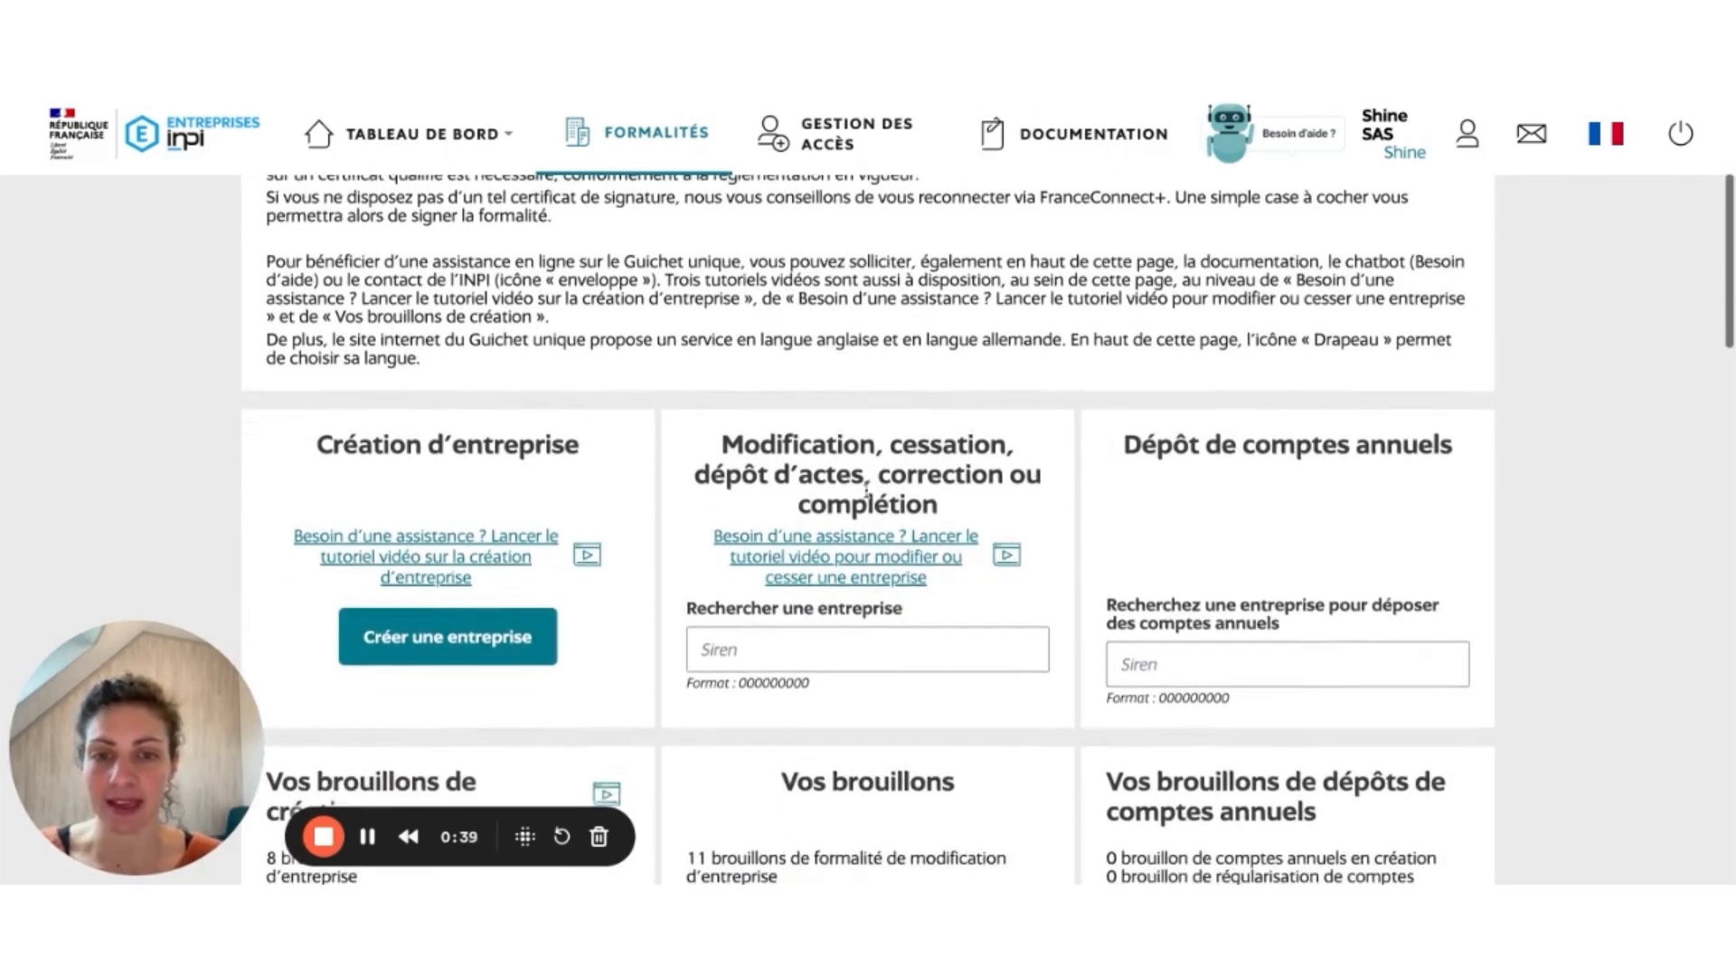
pyautogui.click(715, 649)
pyautogui.press('super+v')
pyautogui.scroll(-2, 857, 399)
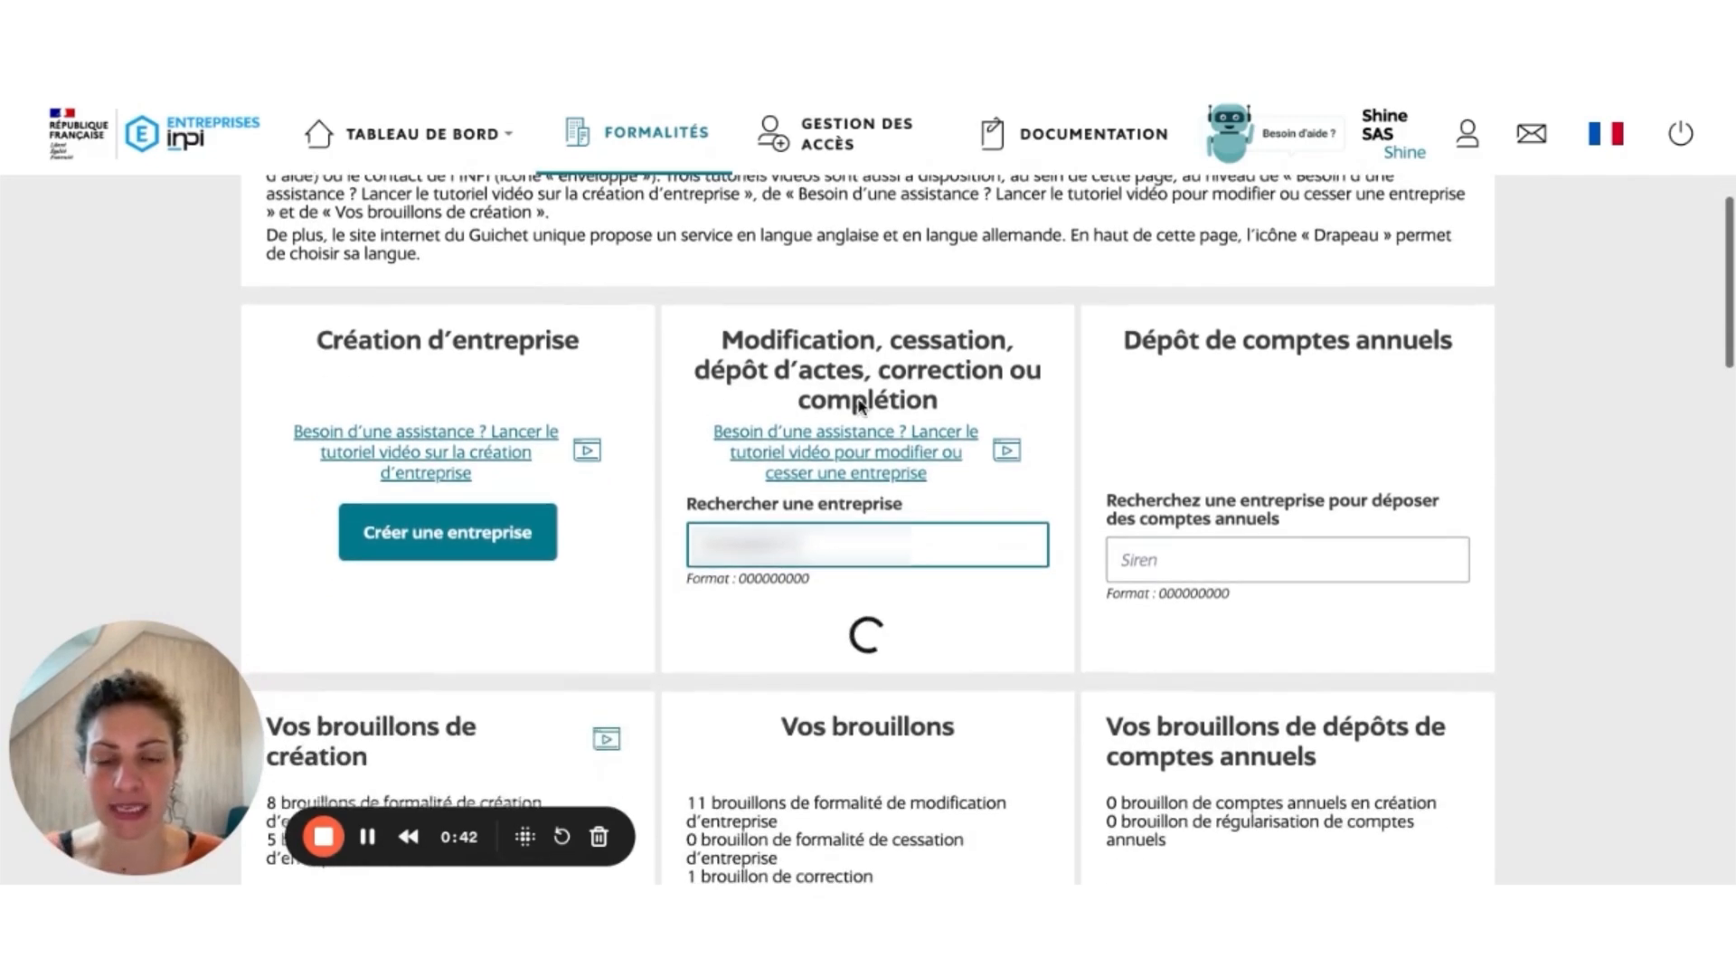
pyautogui.click(796, 639)
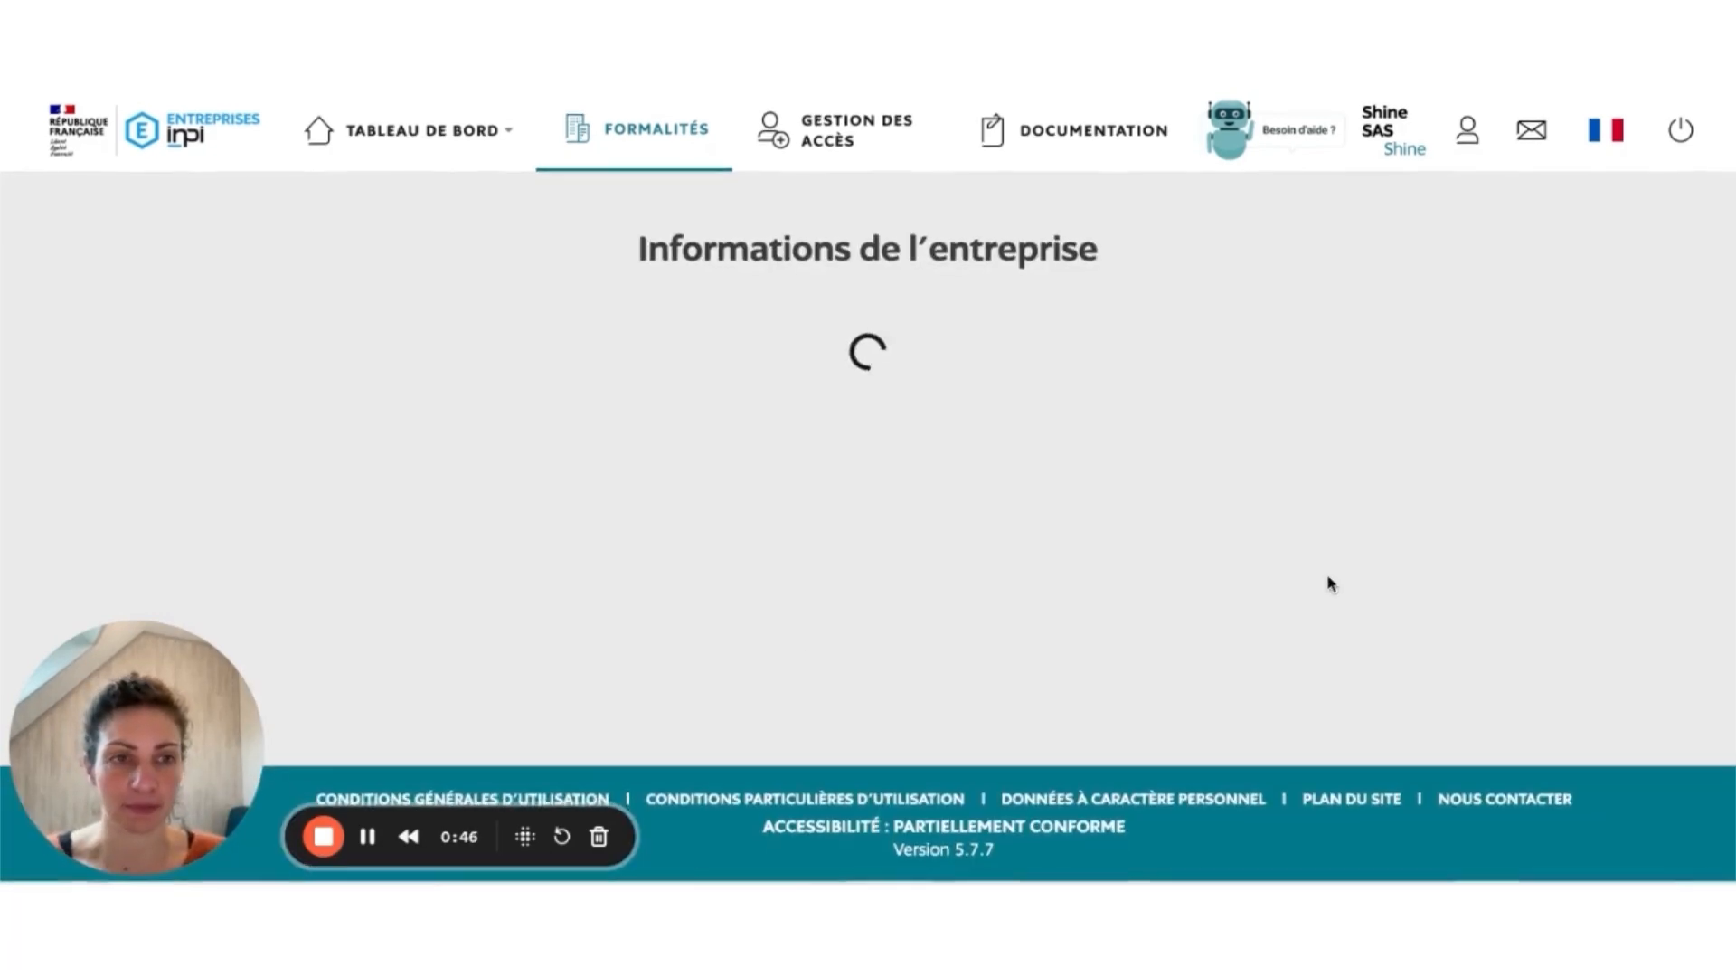
# Start a modification of the company and name the draft "Chgt adrdesse pro".
pyautogui.scroll(-2, 1040, 470)
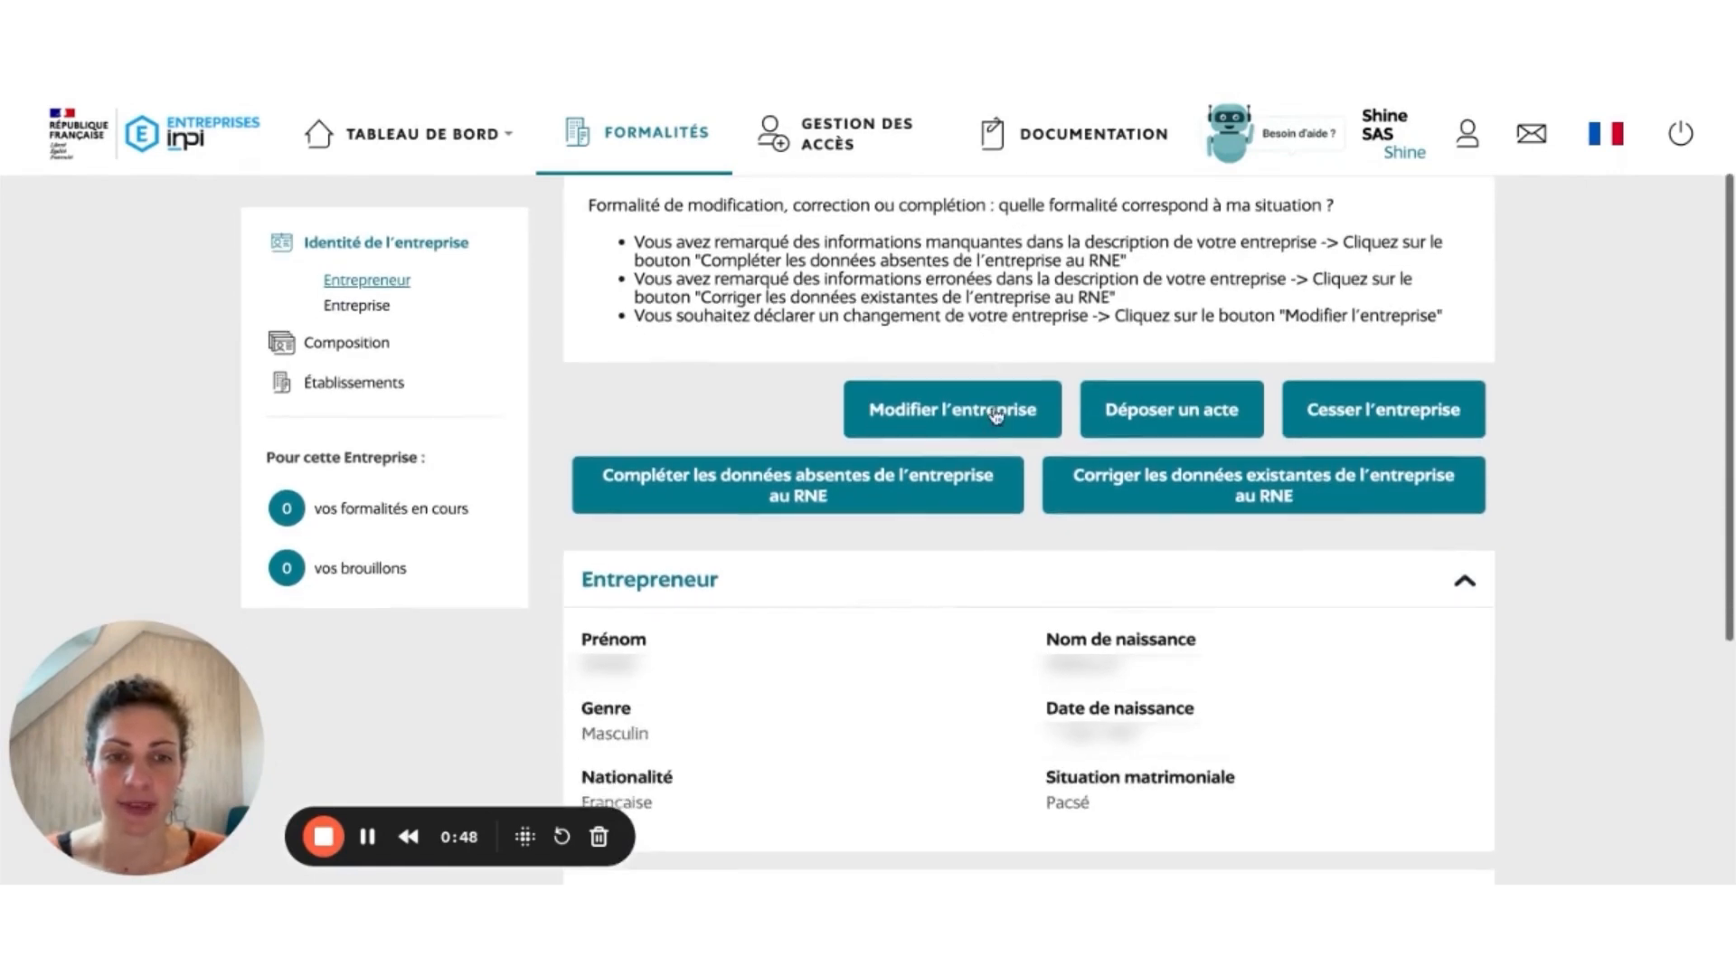
pyautogui.click(966, 413)
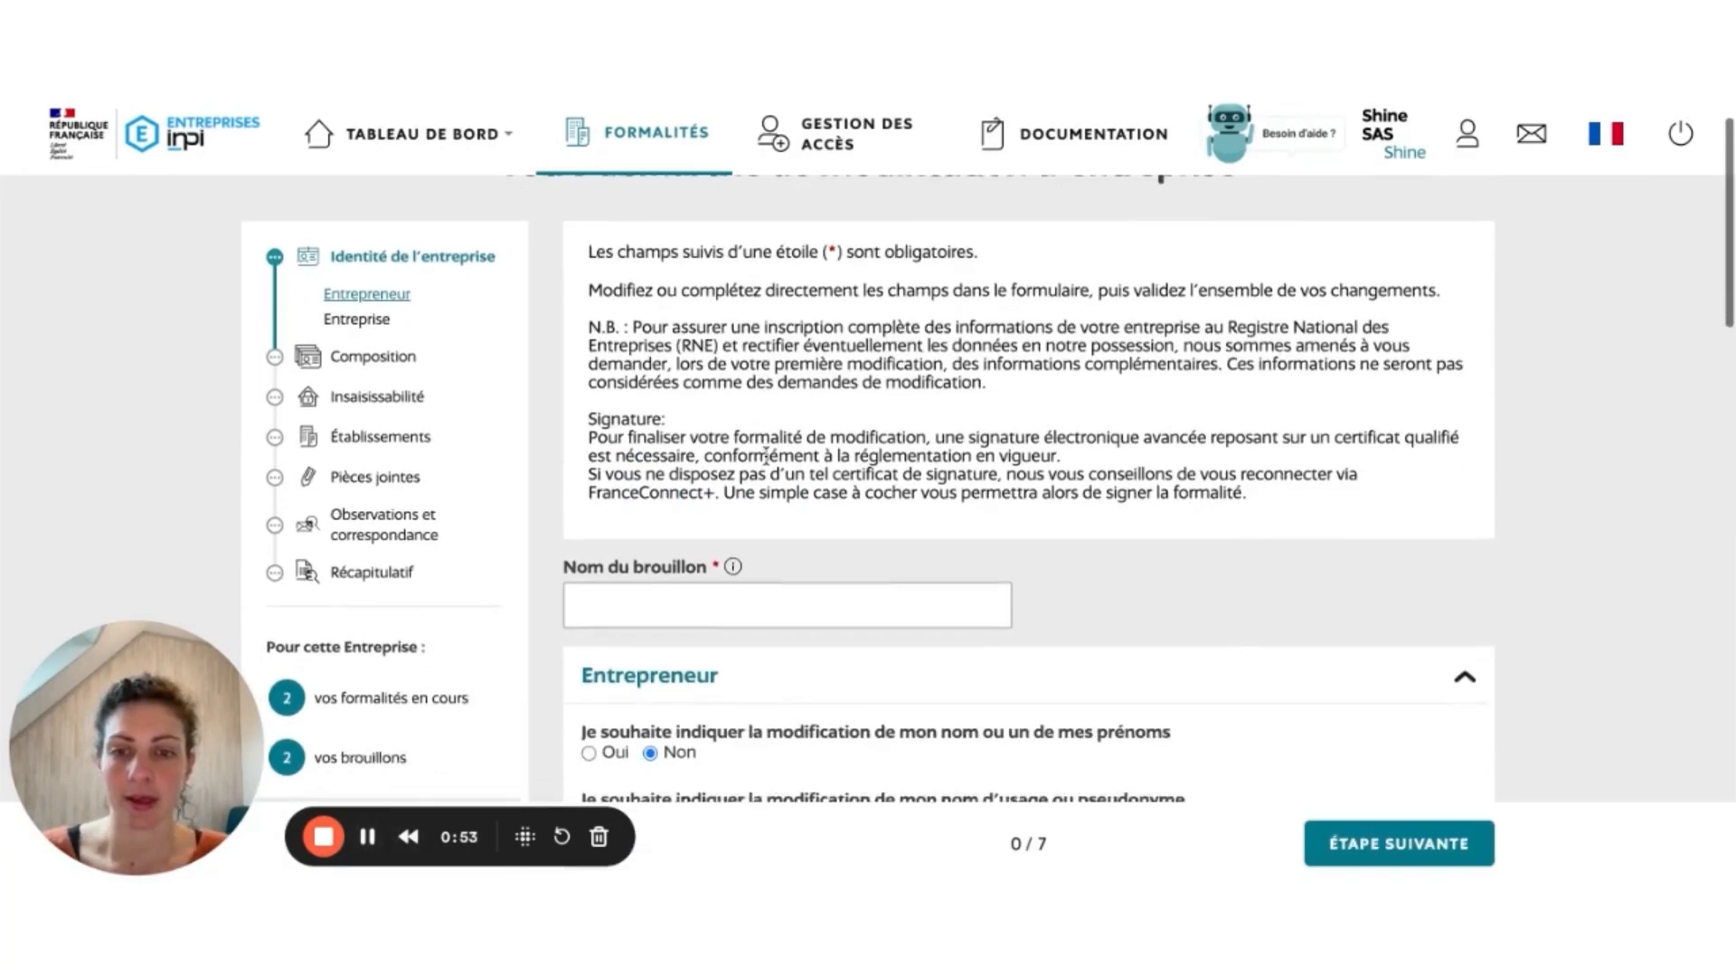
pyautogui.scroll(-1, 767, 454)
pyautogui.click(638, 521)
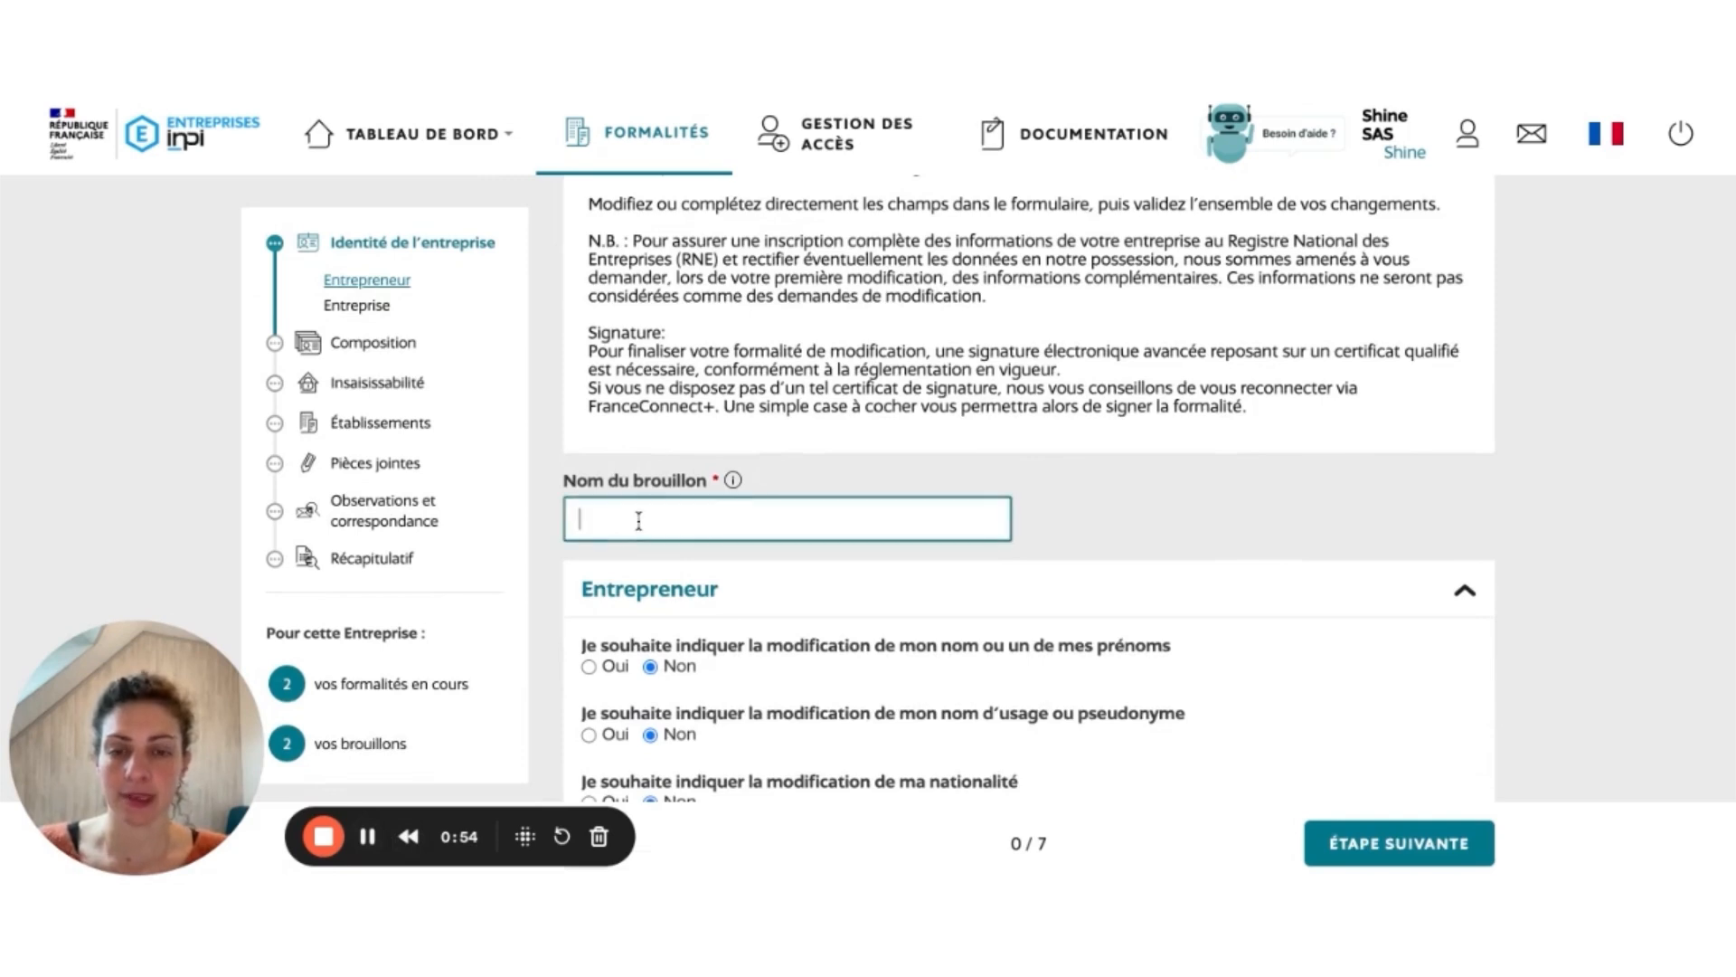
pyautogui.scroll(1, 638, 521)
pyautogui.write('Chgt')
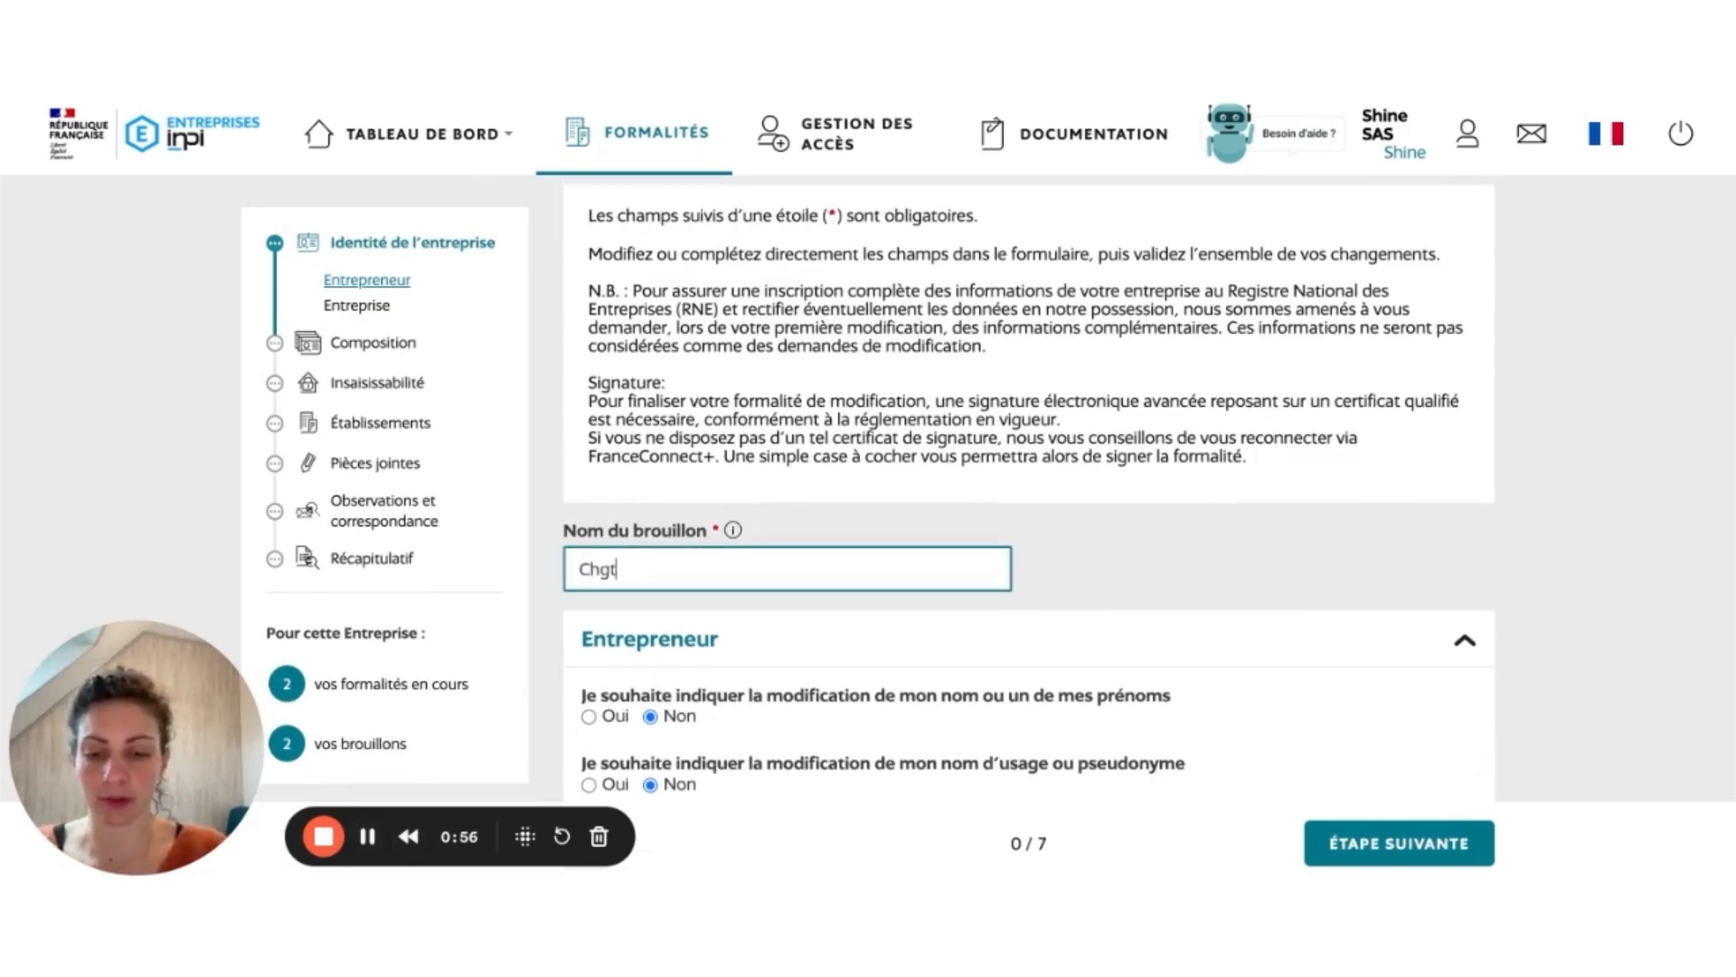
pyautogui.write(' adrdesse pro')
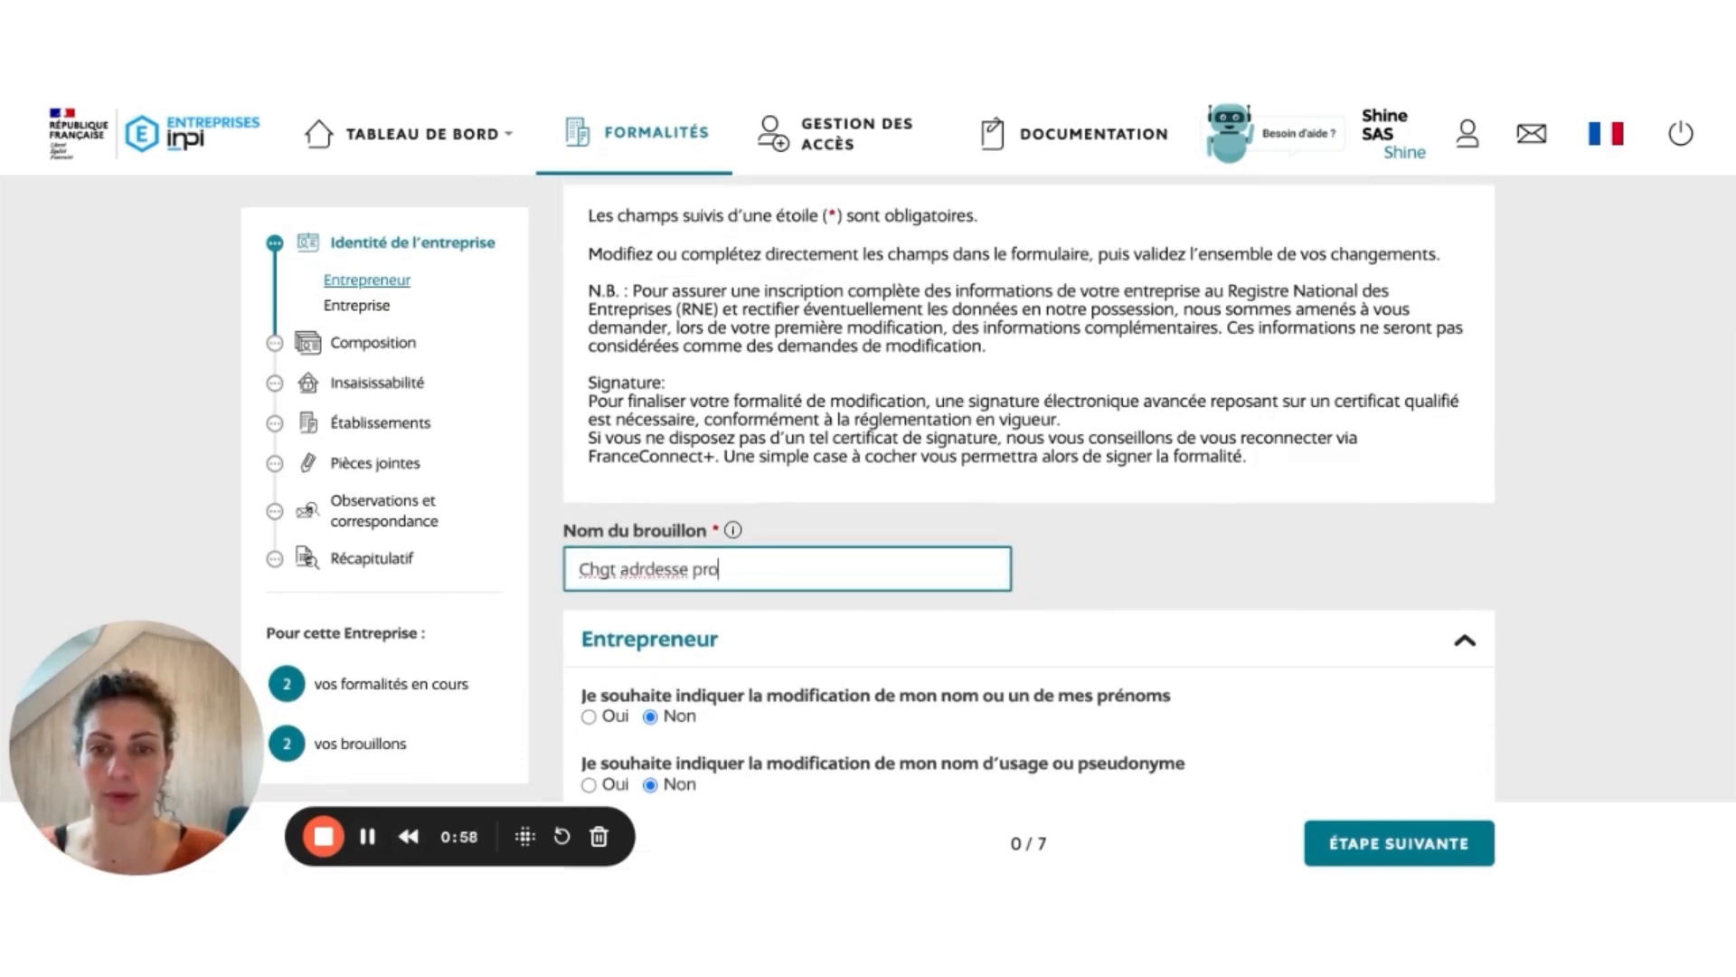
# Fill in the entrepreneur's contact e-mail address and phone number, and proceed to the company identity page.
pyautogui.scroll(-1, 918, 440)
pyautogui.scroll(-3, 918, 440)
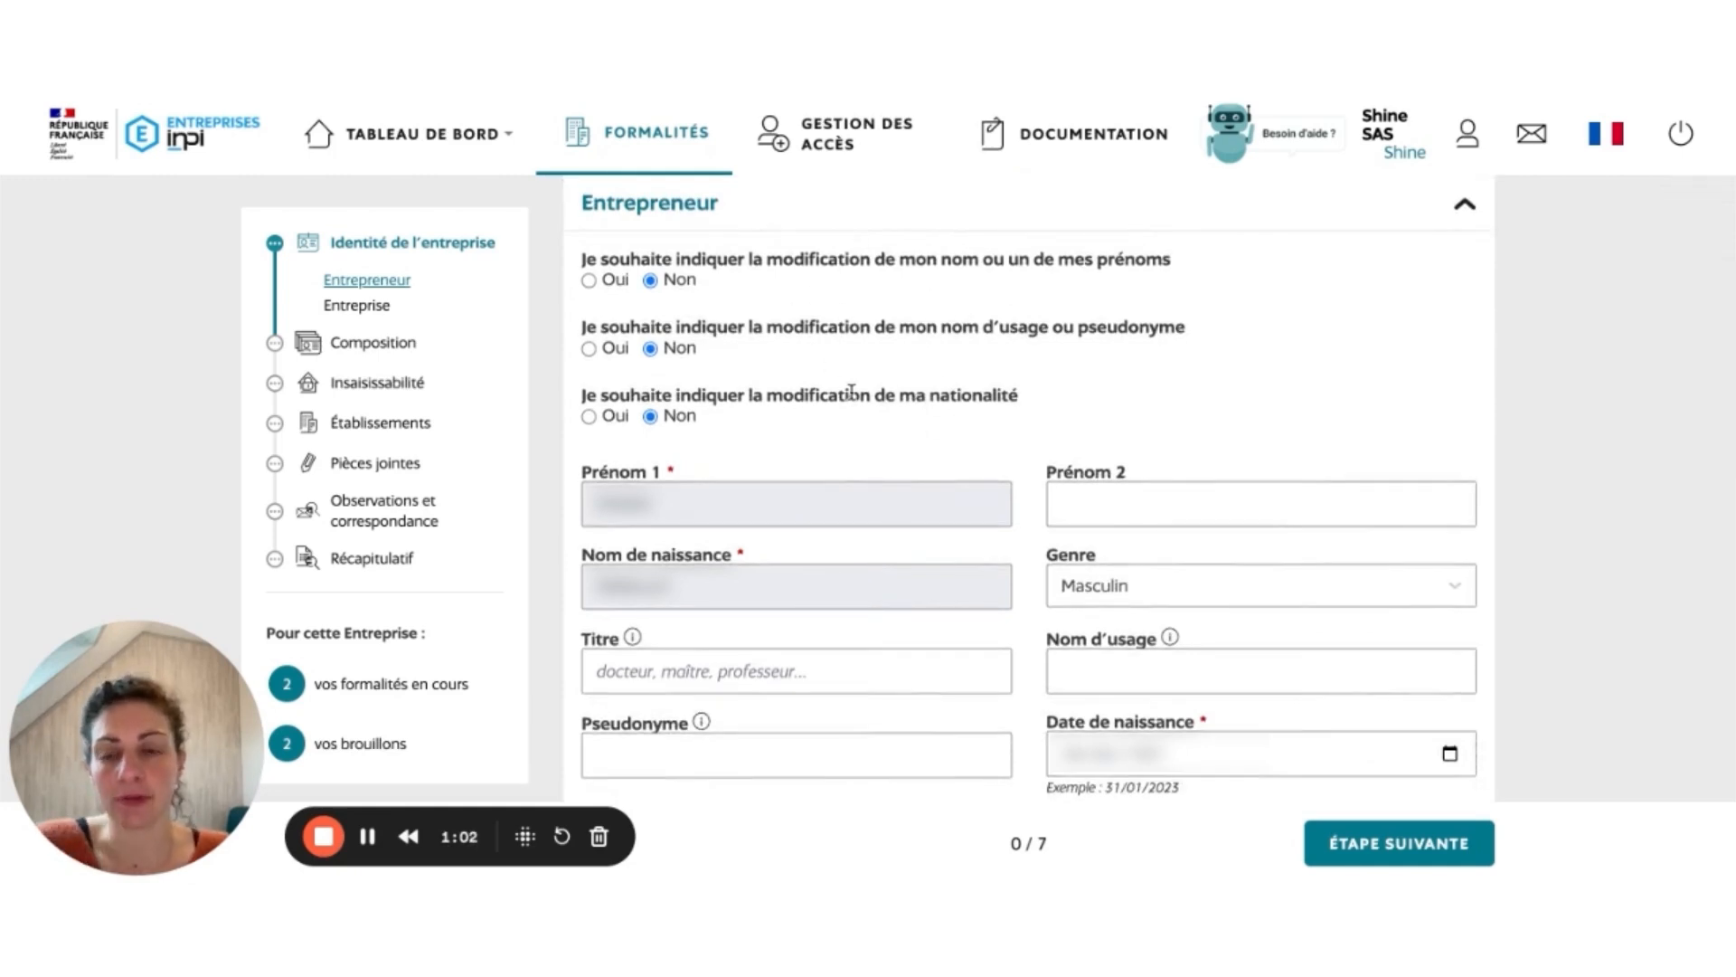
pyautogui.scroll(-1, 852, 391)
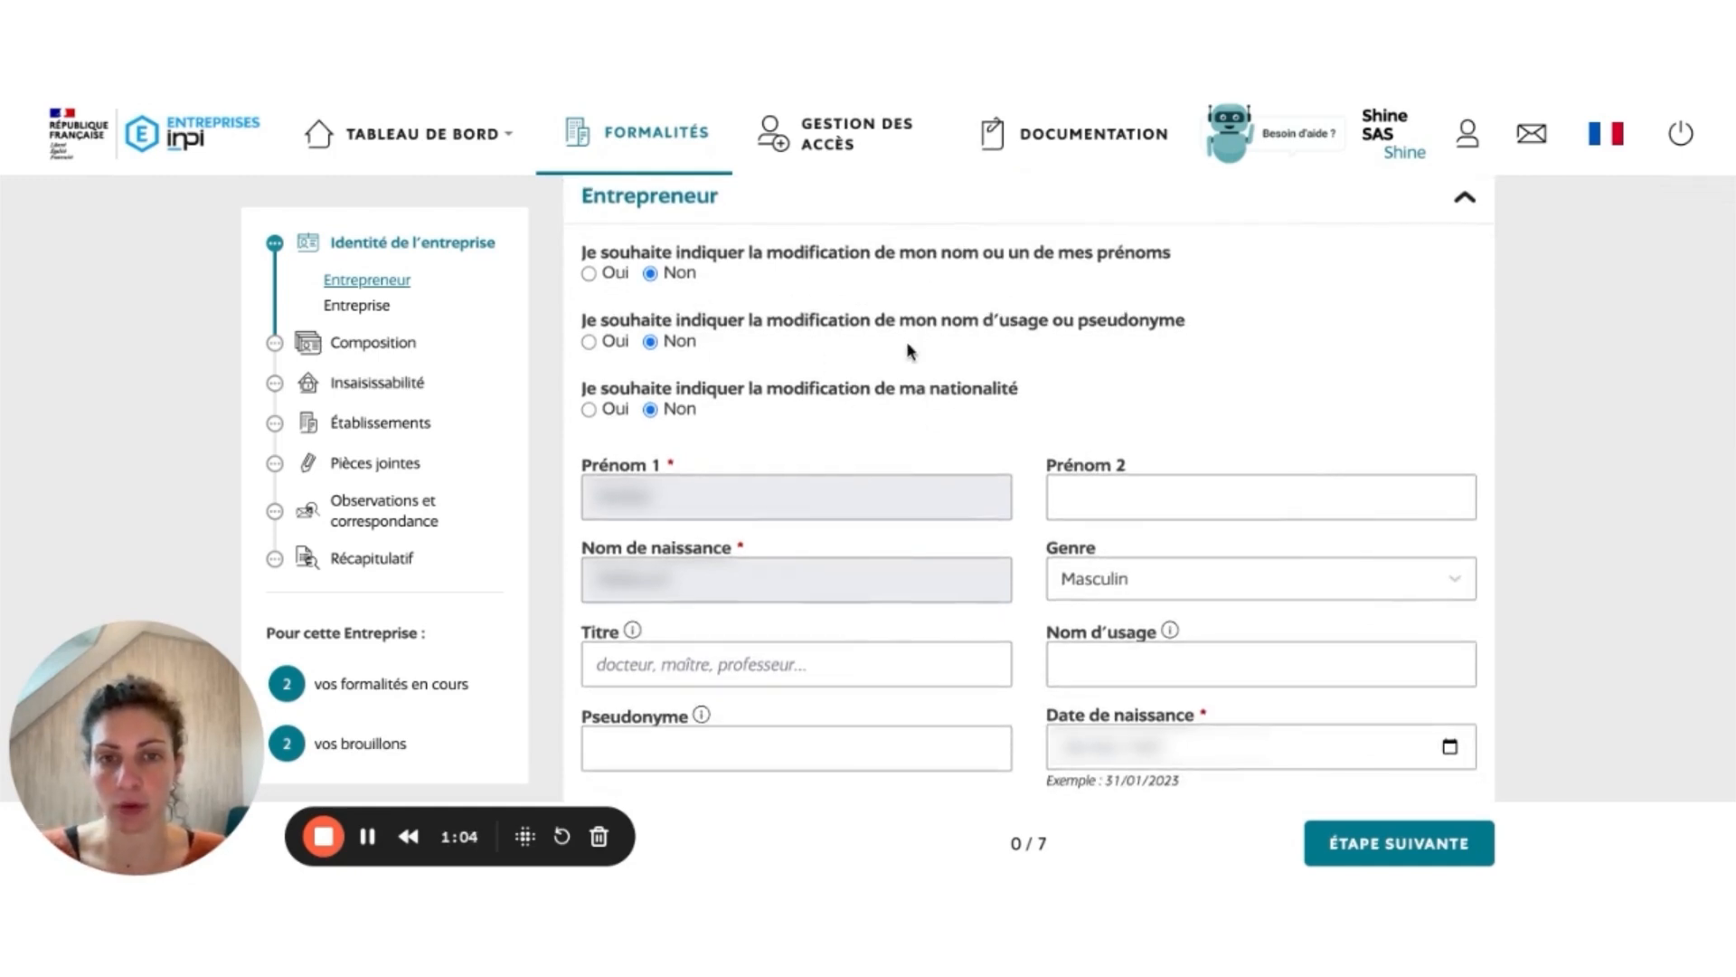
pyautogui.scroll(-4, 906, 340)
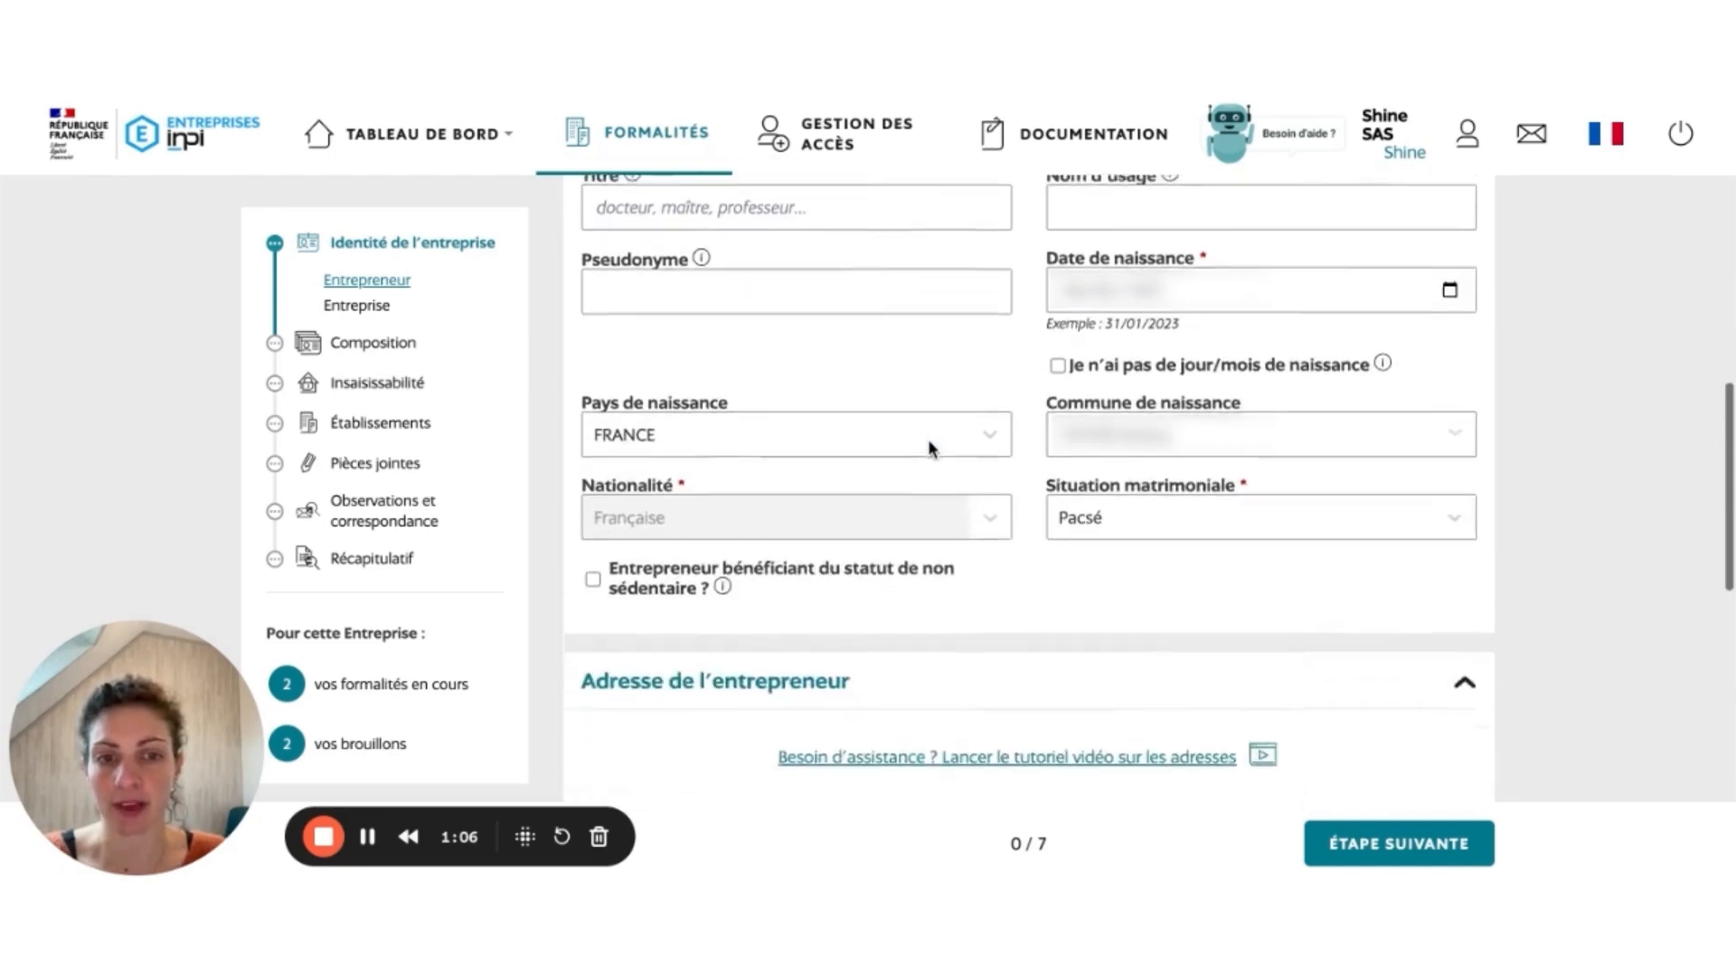
pyautogui.scroll(-5, 928, 447)
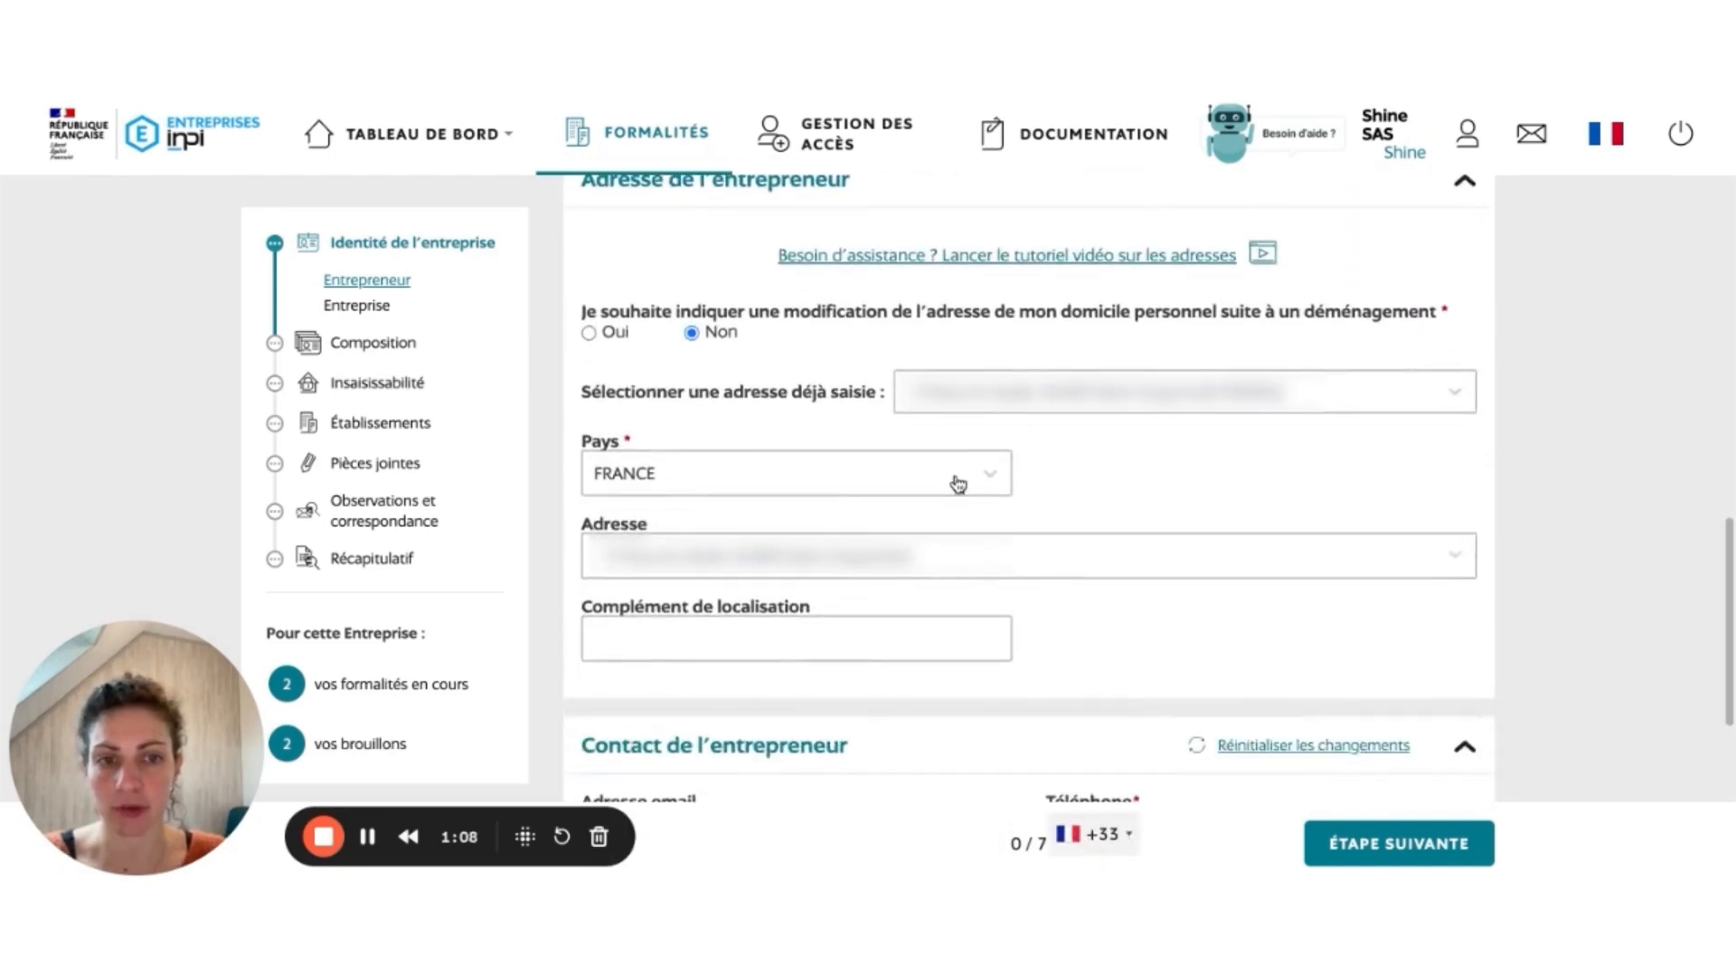
pyautogui.scroll(-5, 959, 484)
pyautogui.click(823, 372)
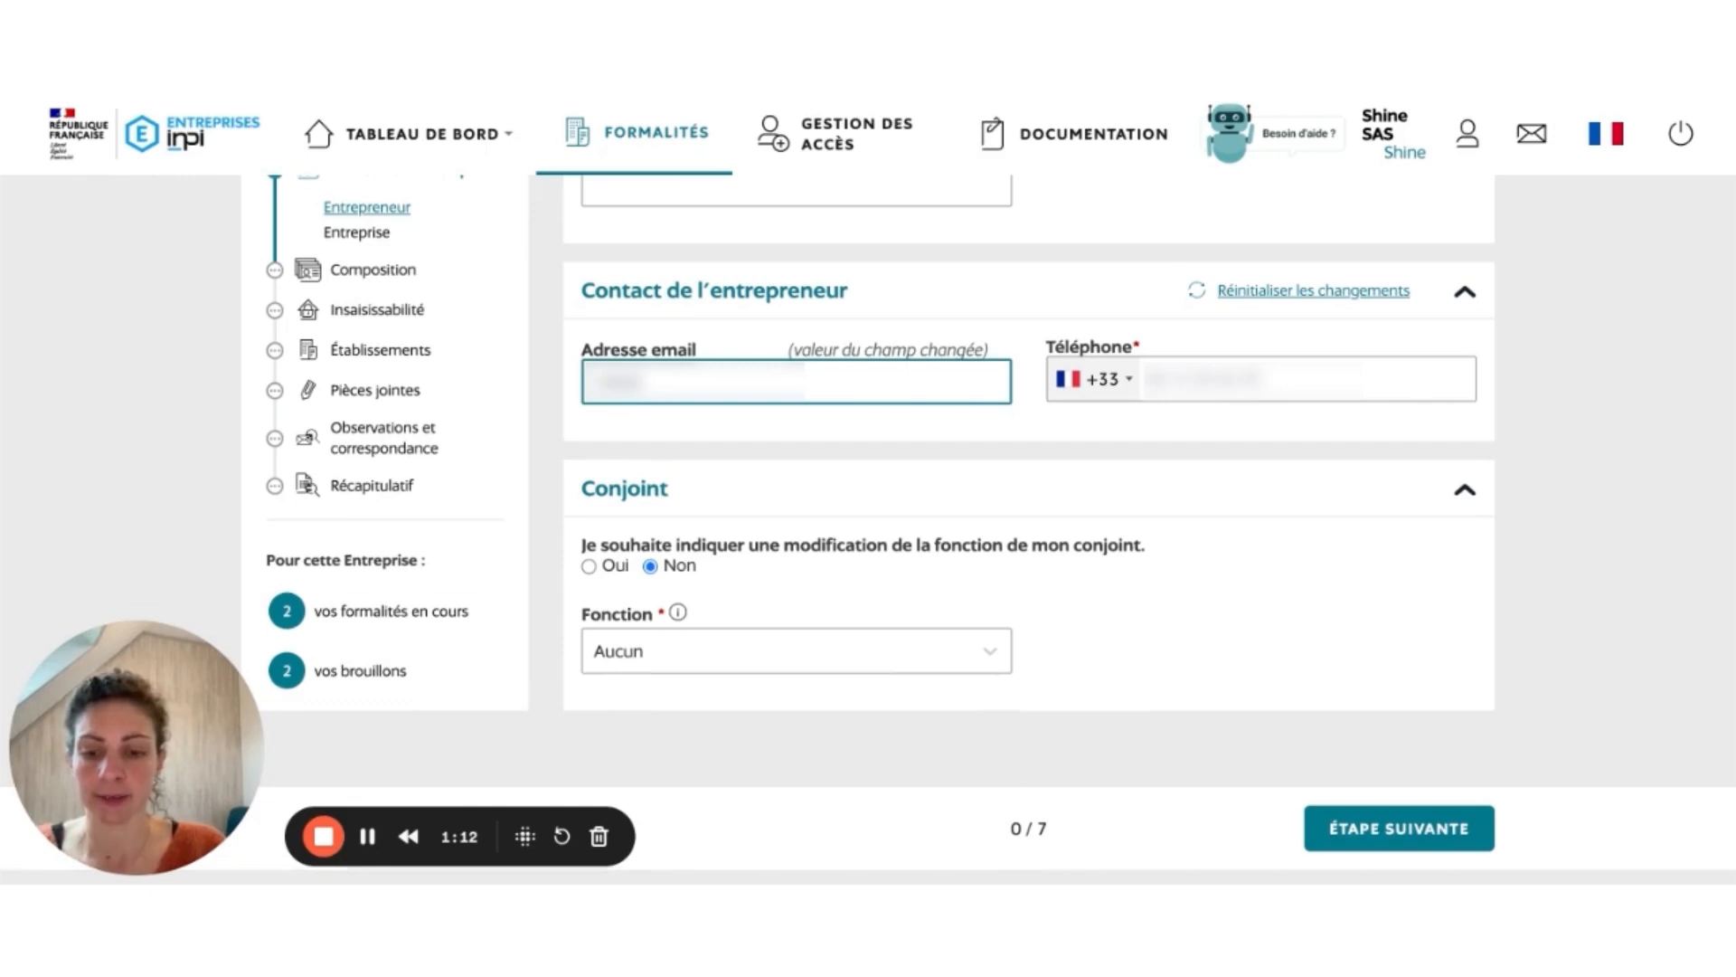
pyautogui.write('@gmail.com')
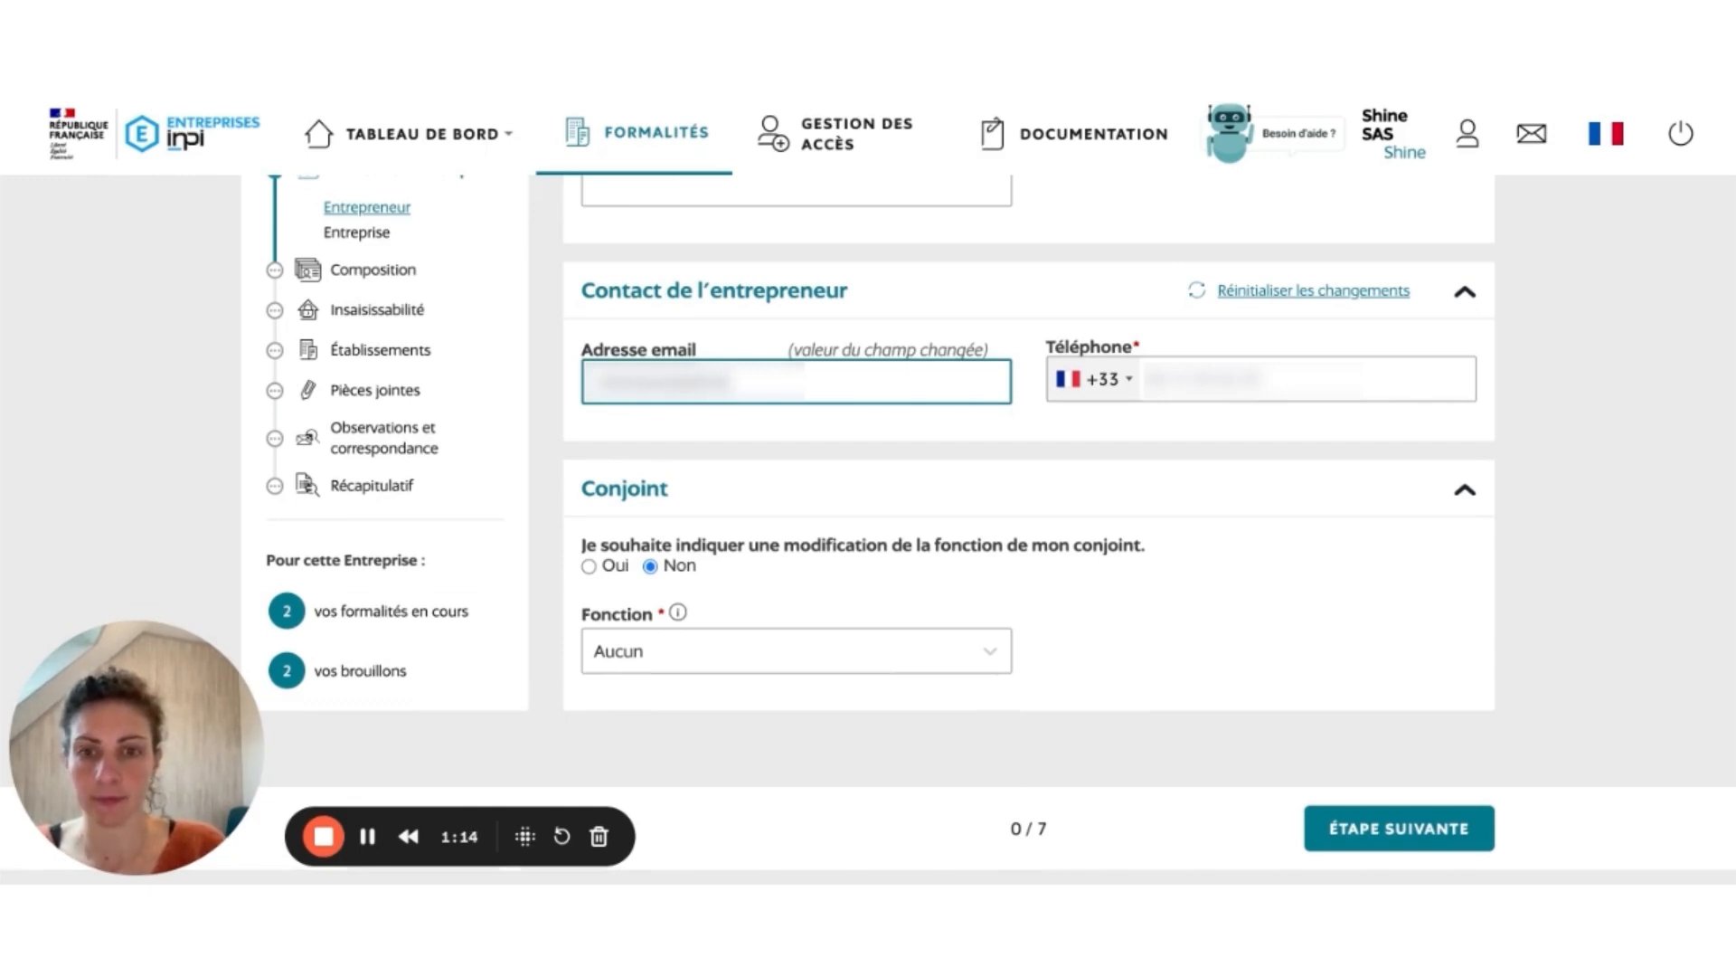
pyautogui.click(1214, 368)
pyautogui.write('061')
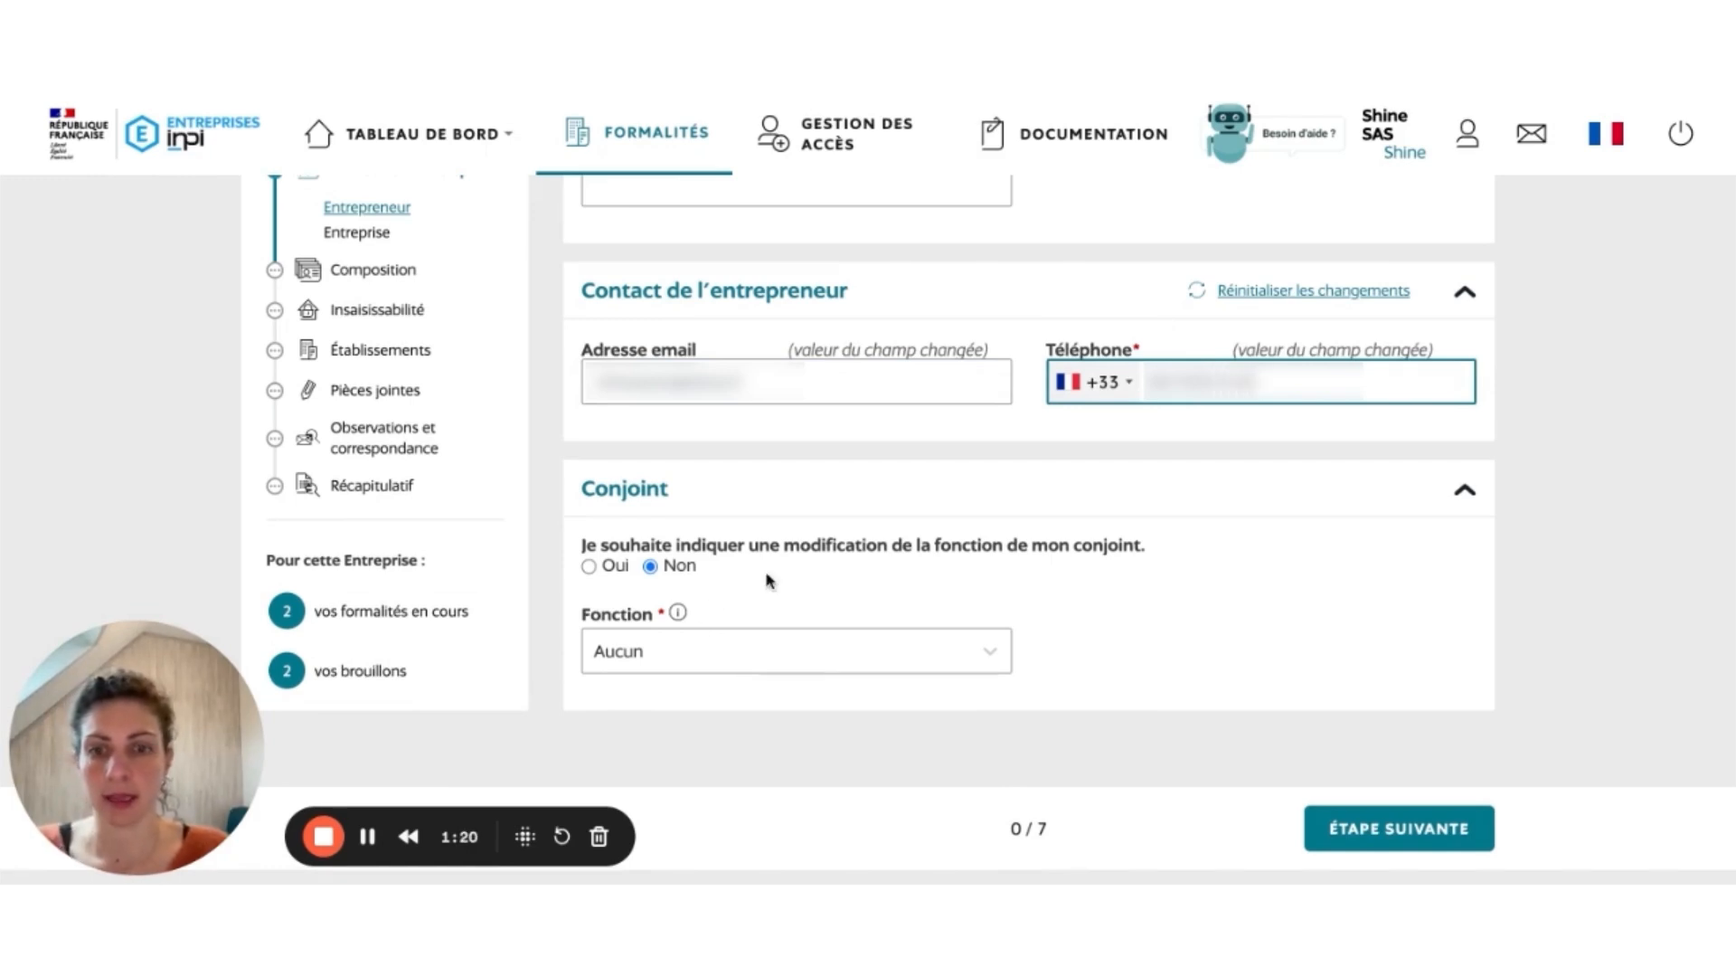
pyautogui.scroll(-1, 804, 572)
pyautogui.click(1356, 769)
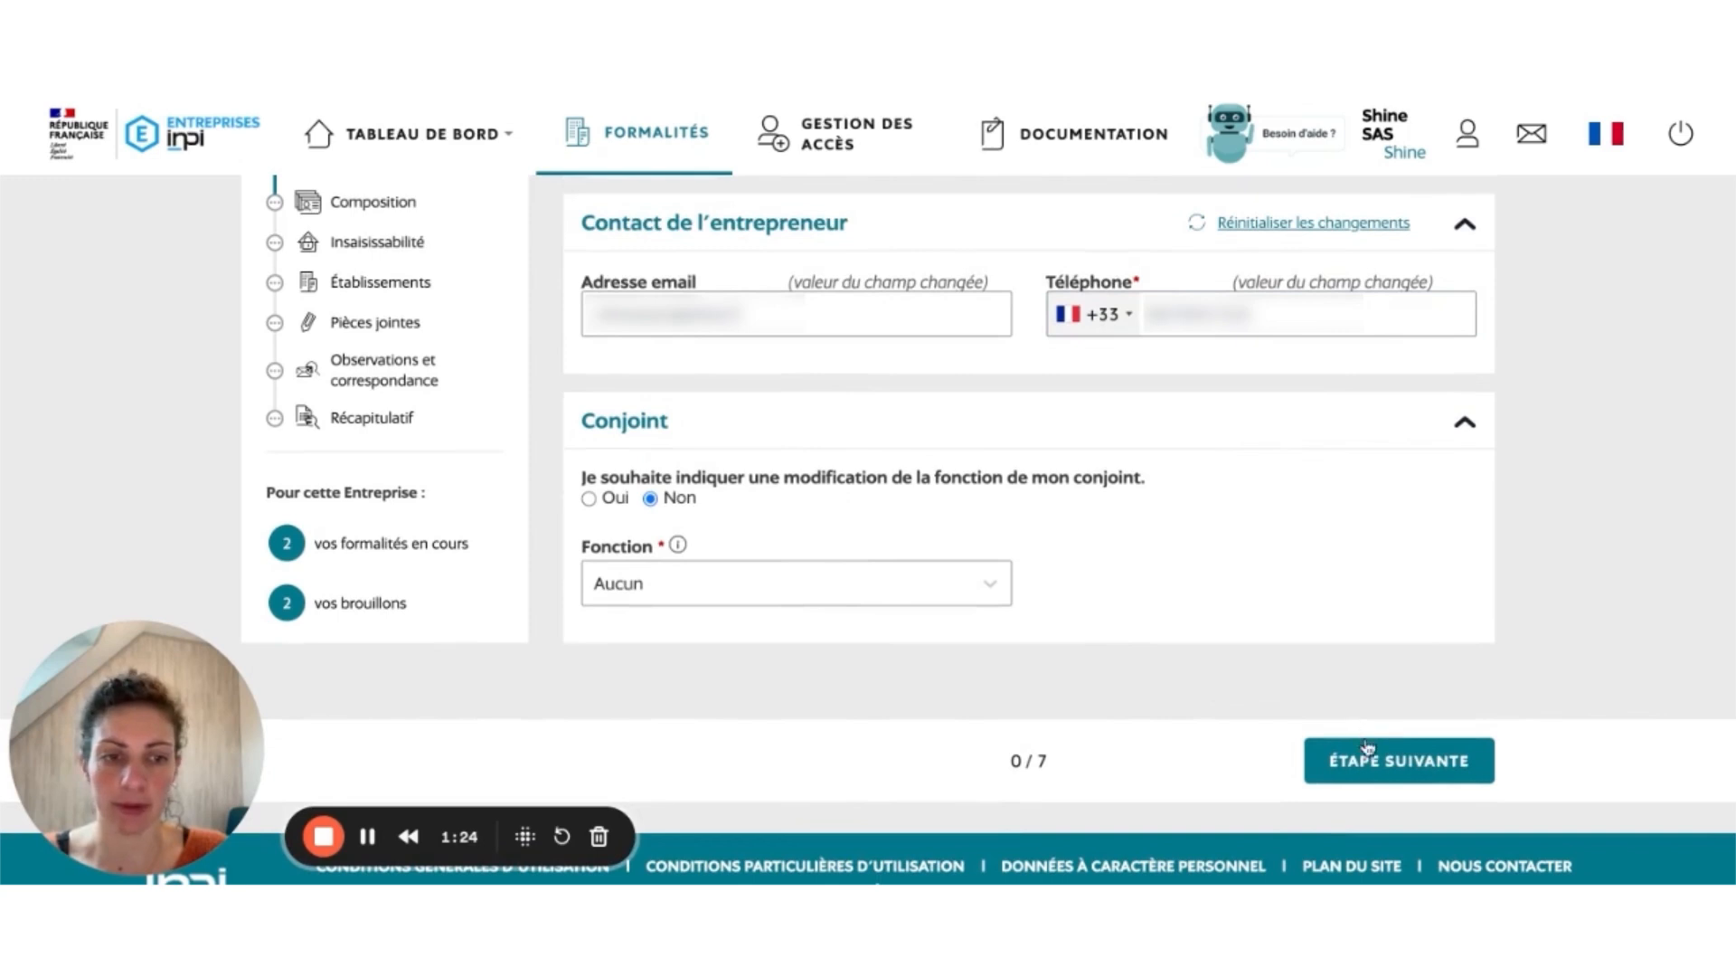
pyautogui.click(1381, 774)
# Fix the company's address at the entrepreneur's personal home, accept the legal address publicity statement, and proceed to Composition.
pyautogui.scroll(-5, 1273, 526)
pyautogui.scroll(-3, 1273, 527)
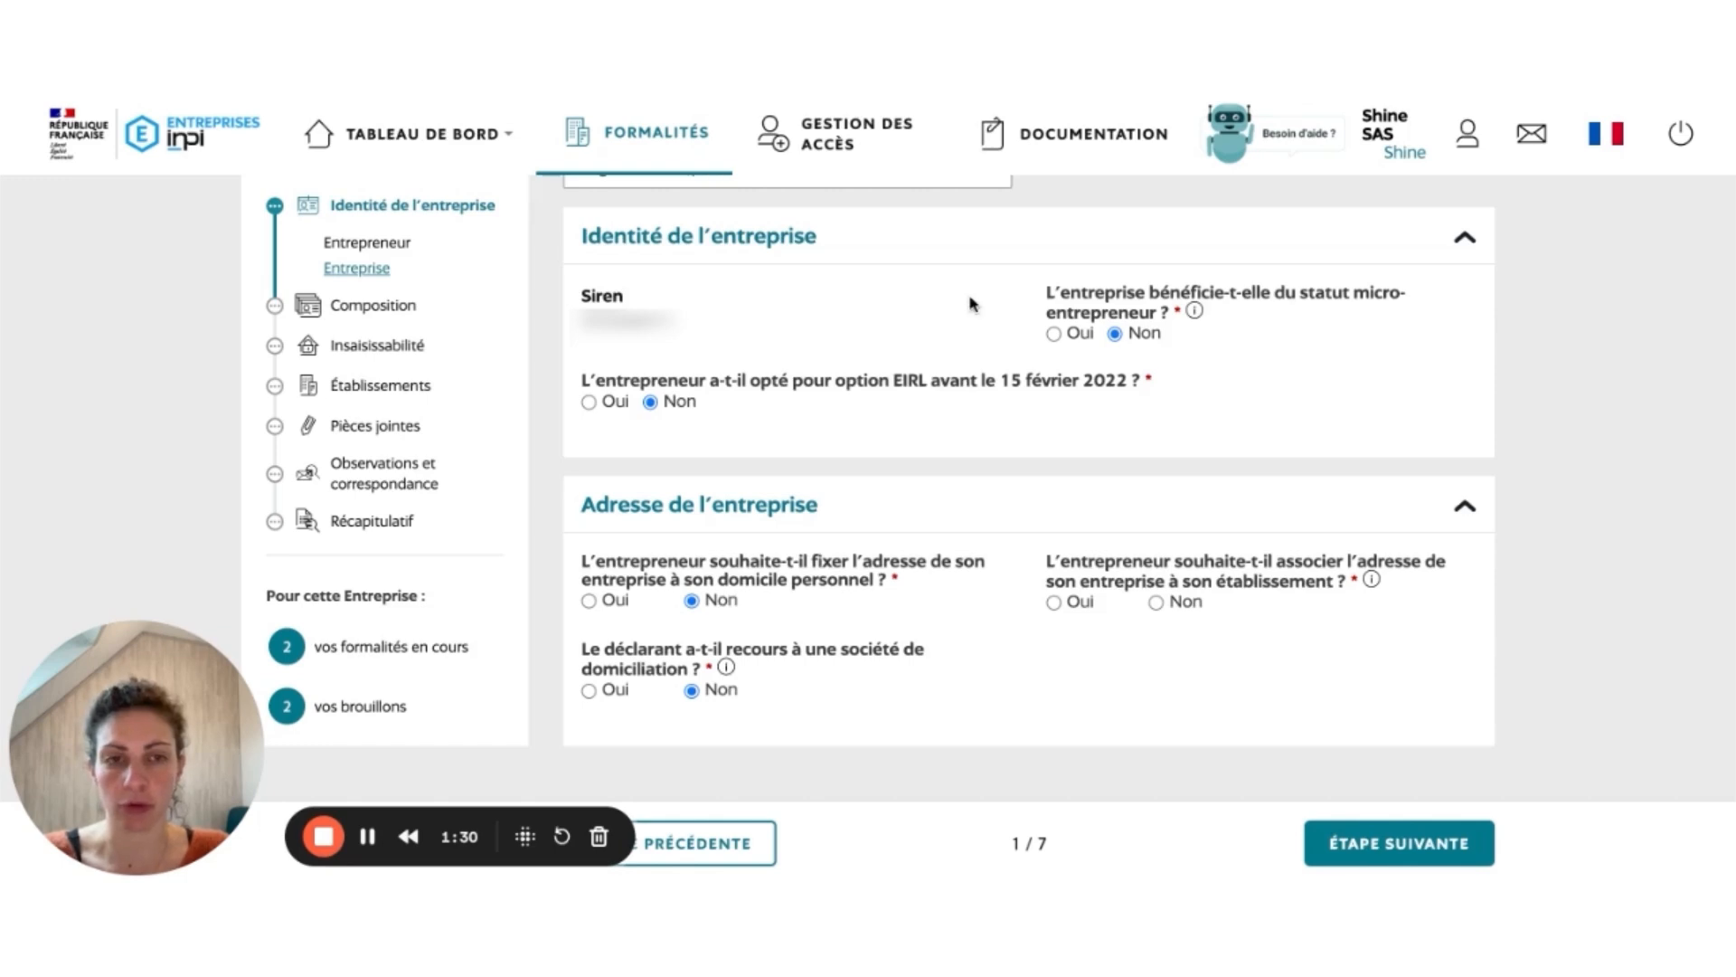
pyautogui.scroll(-1, 698, 378)
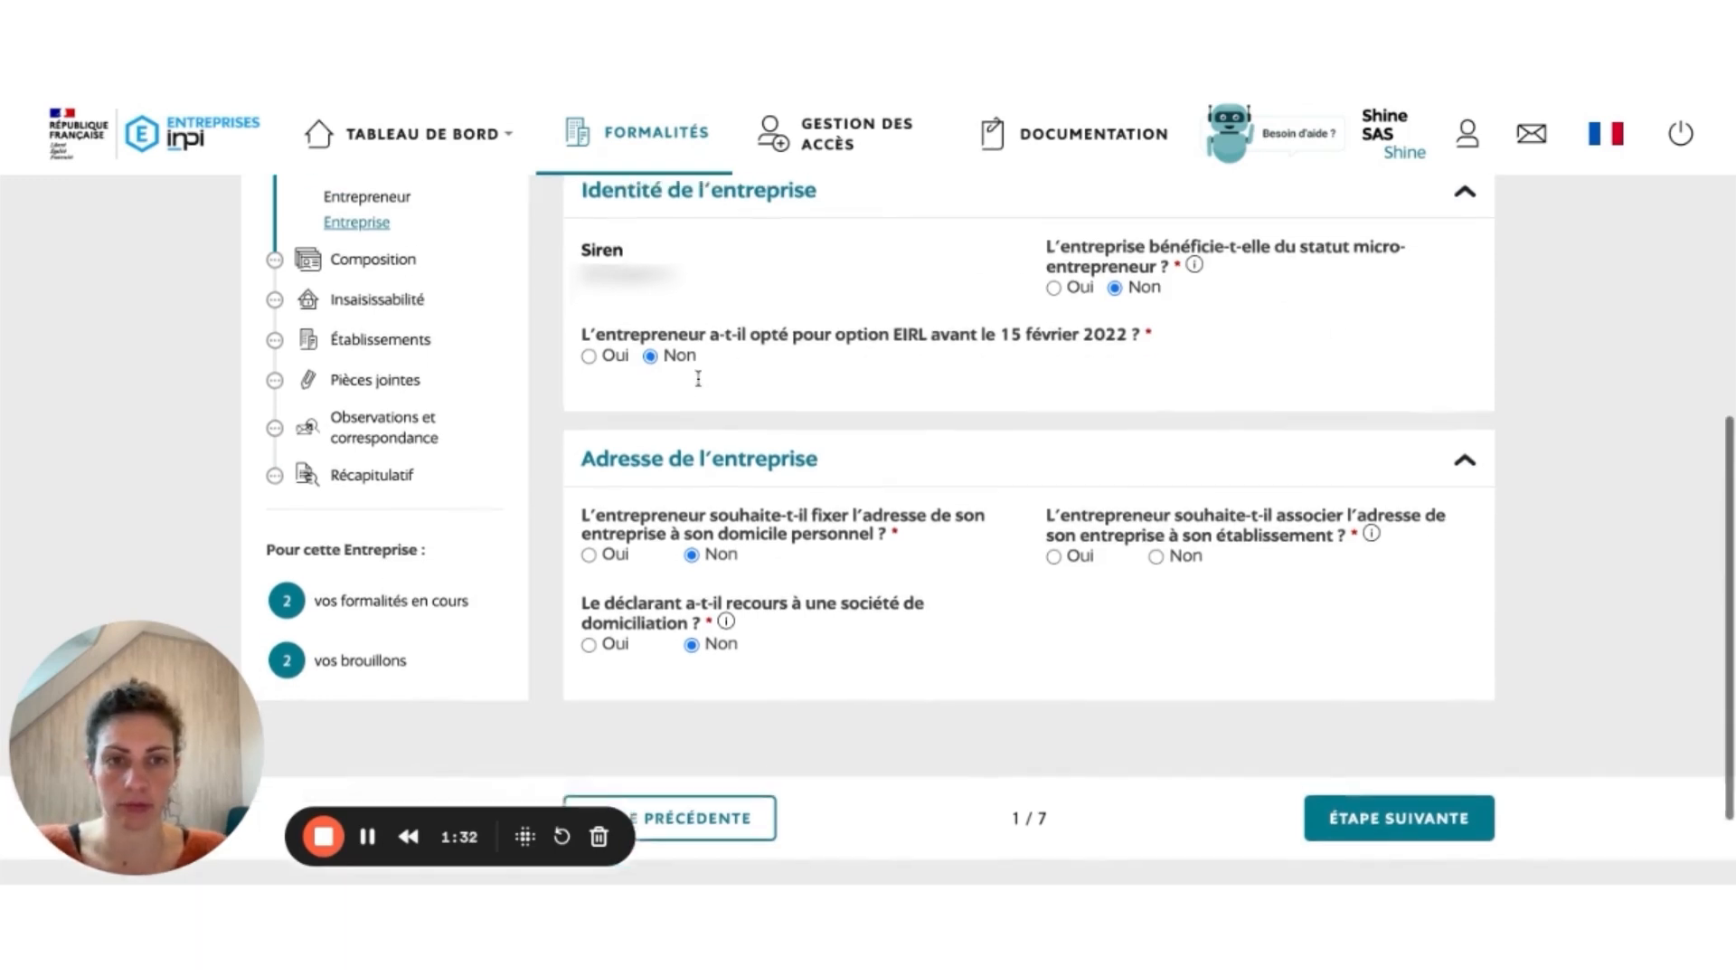
pyautogui.scroll(-3, 698, 378)
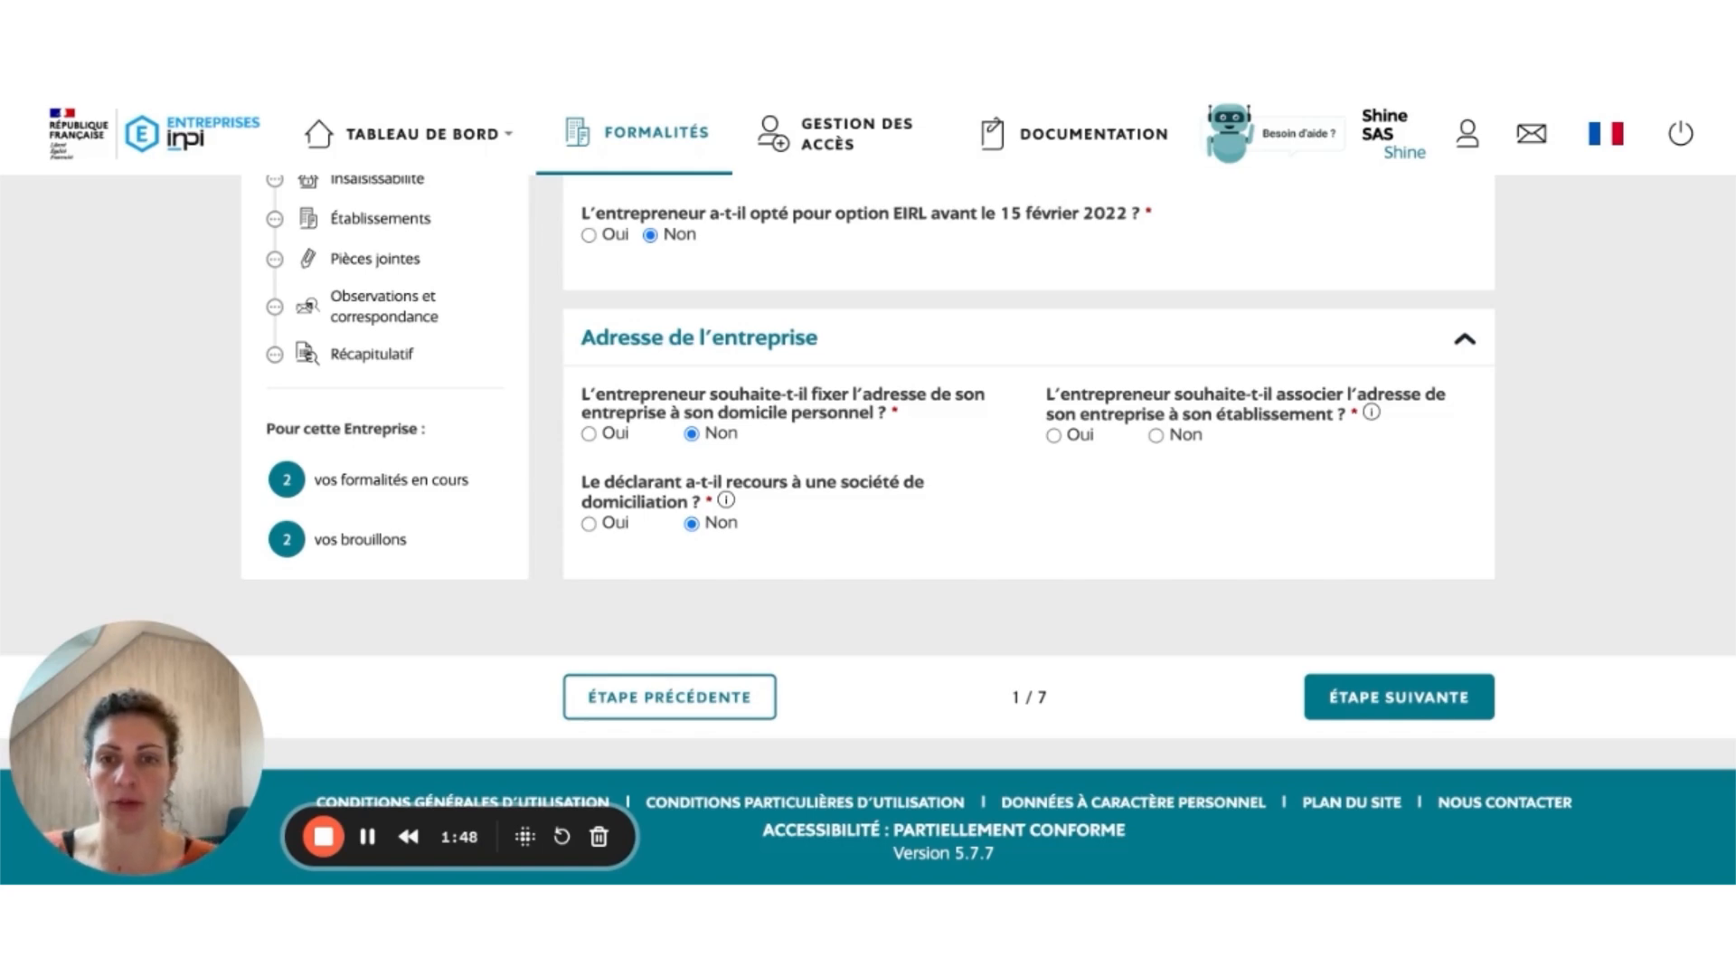
pyautogui.click(588, 434)
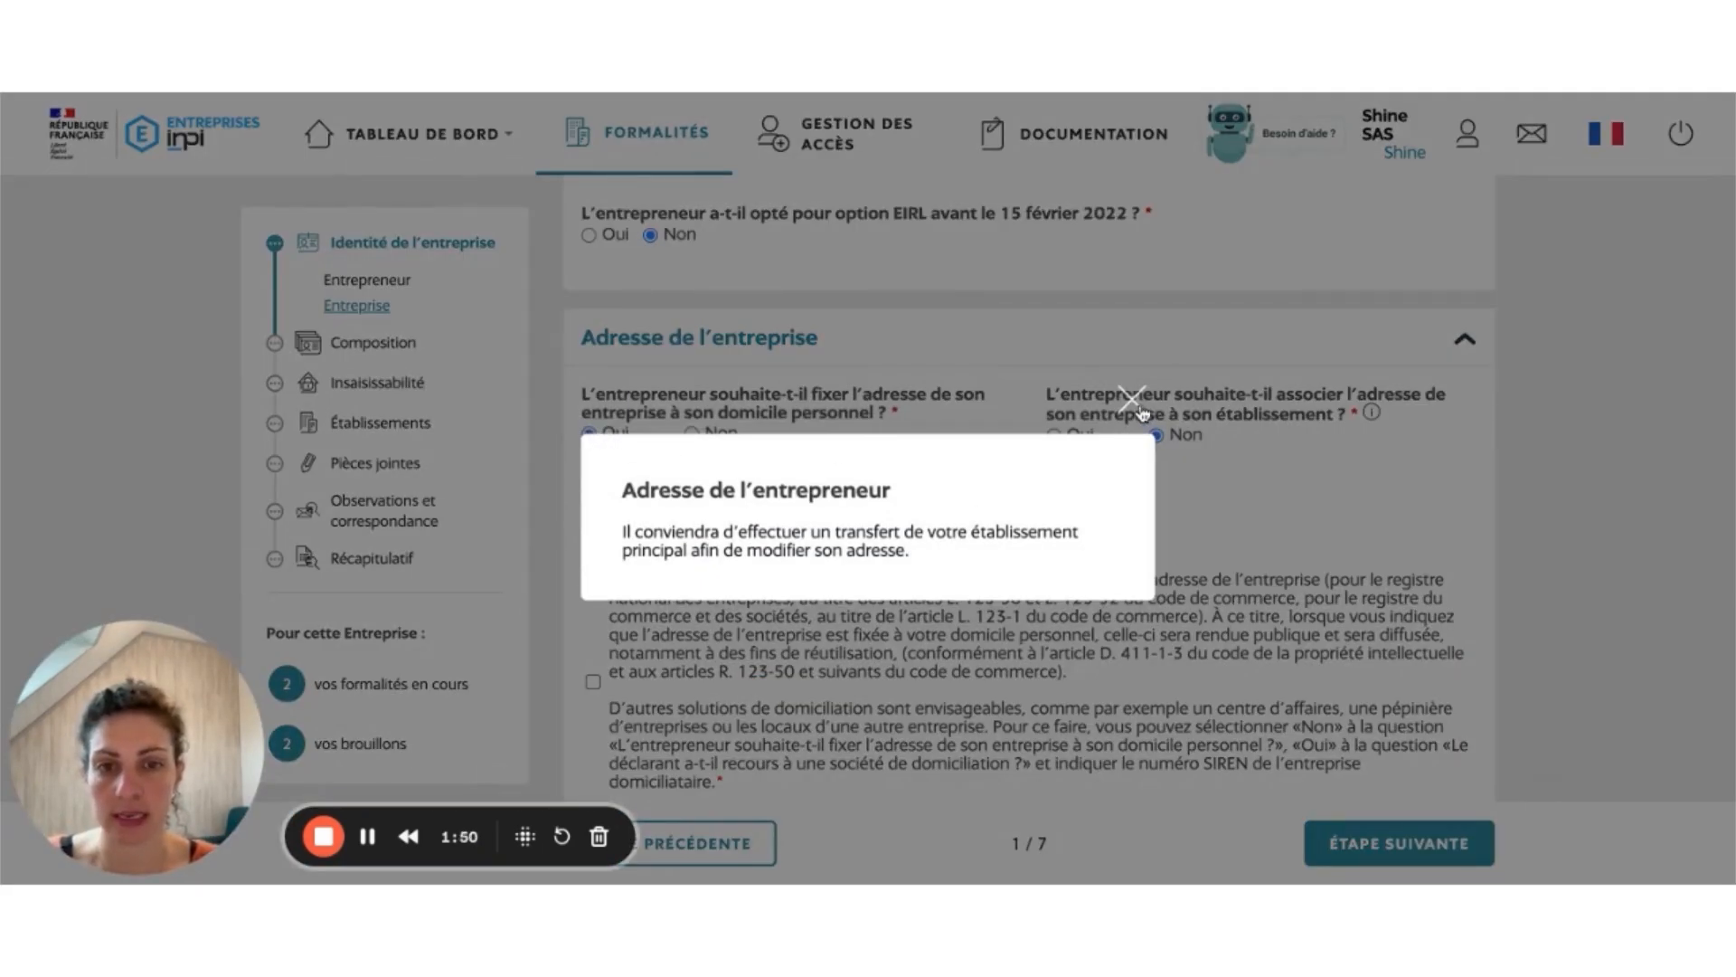
pyautogui.click(1137, 405)
pyautogui.scroll(-1, 593, 565)
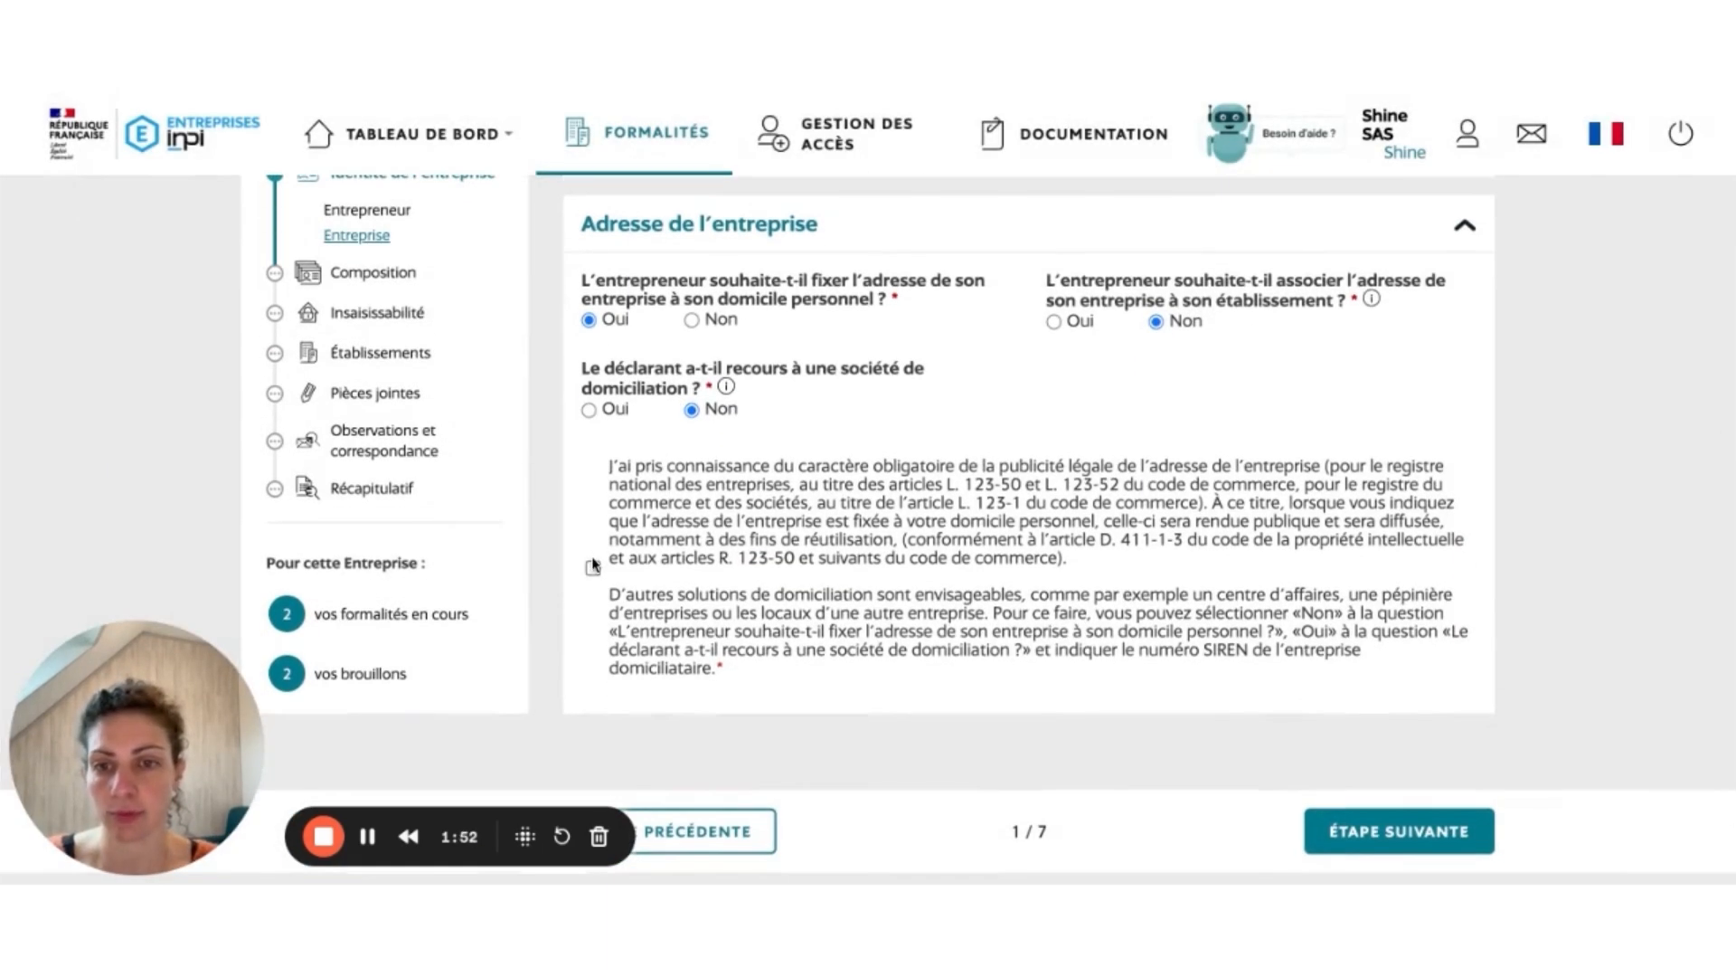
pyautogui.click(593, 565)
pyautogui.click(1353, 830)
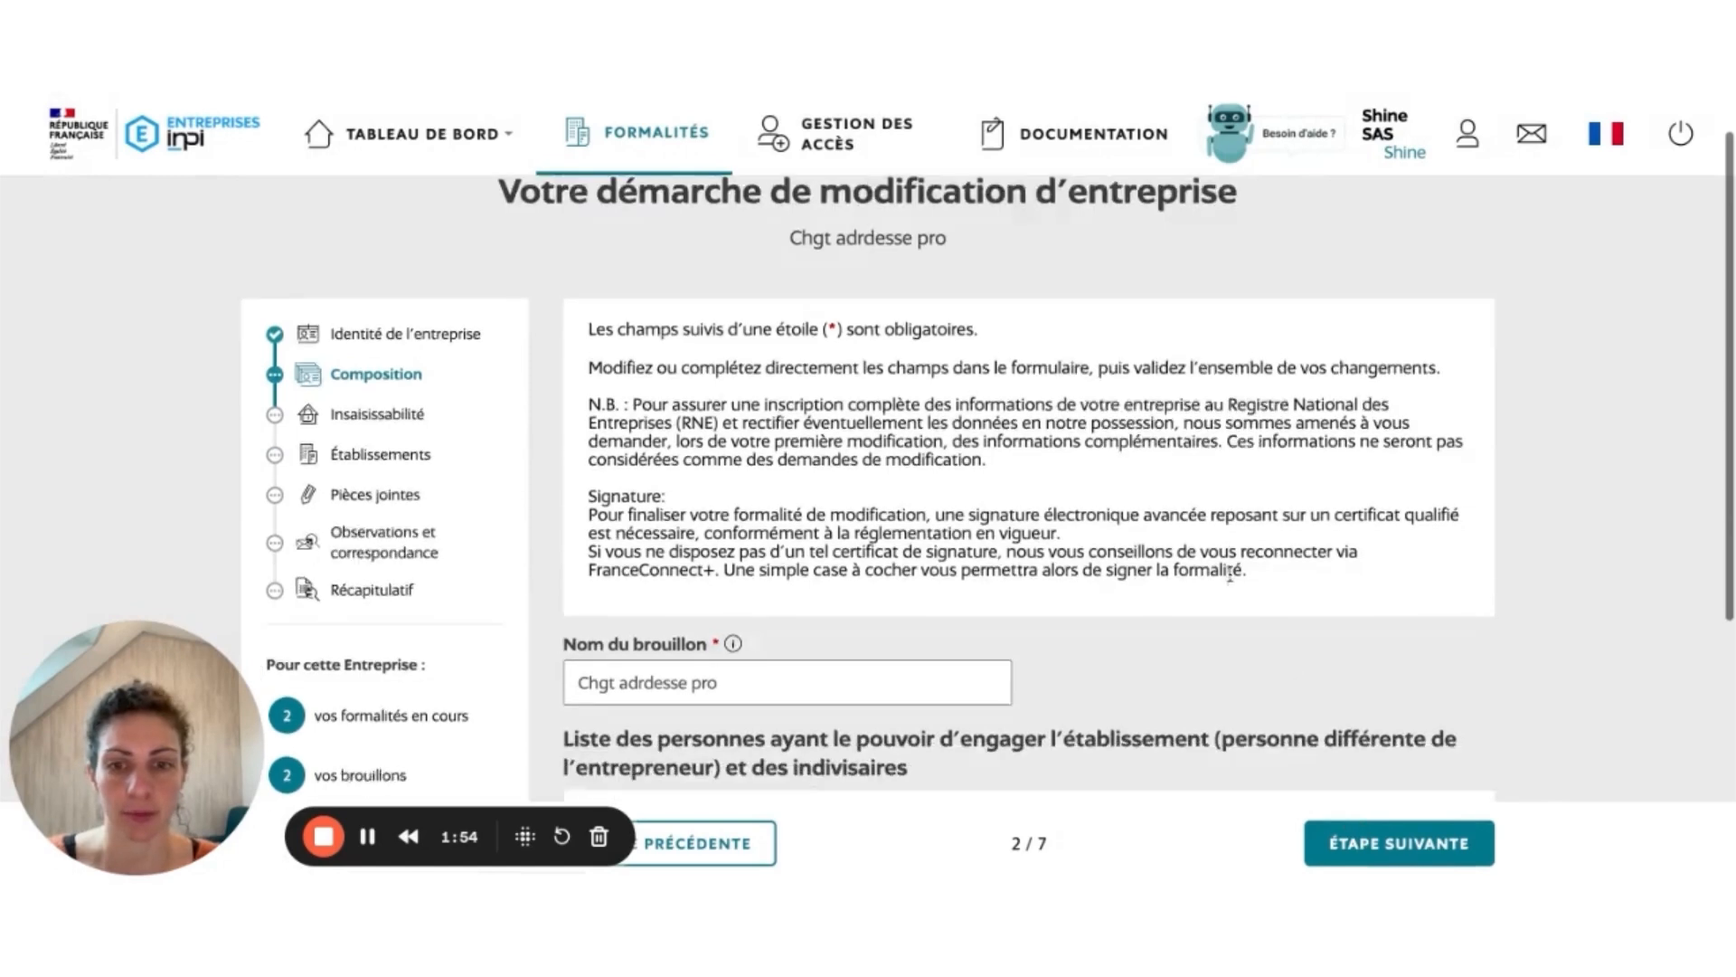
# Advance through the Composition and Insaisissabilité pages with their existing answers to reach Établissements.
pyautogui.scroll(-5, 1229, 579)
pyautogui.click(1384, 706)
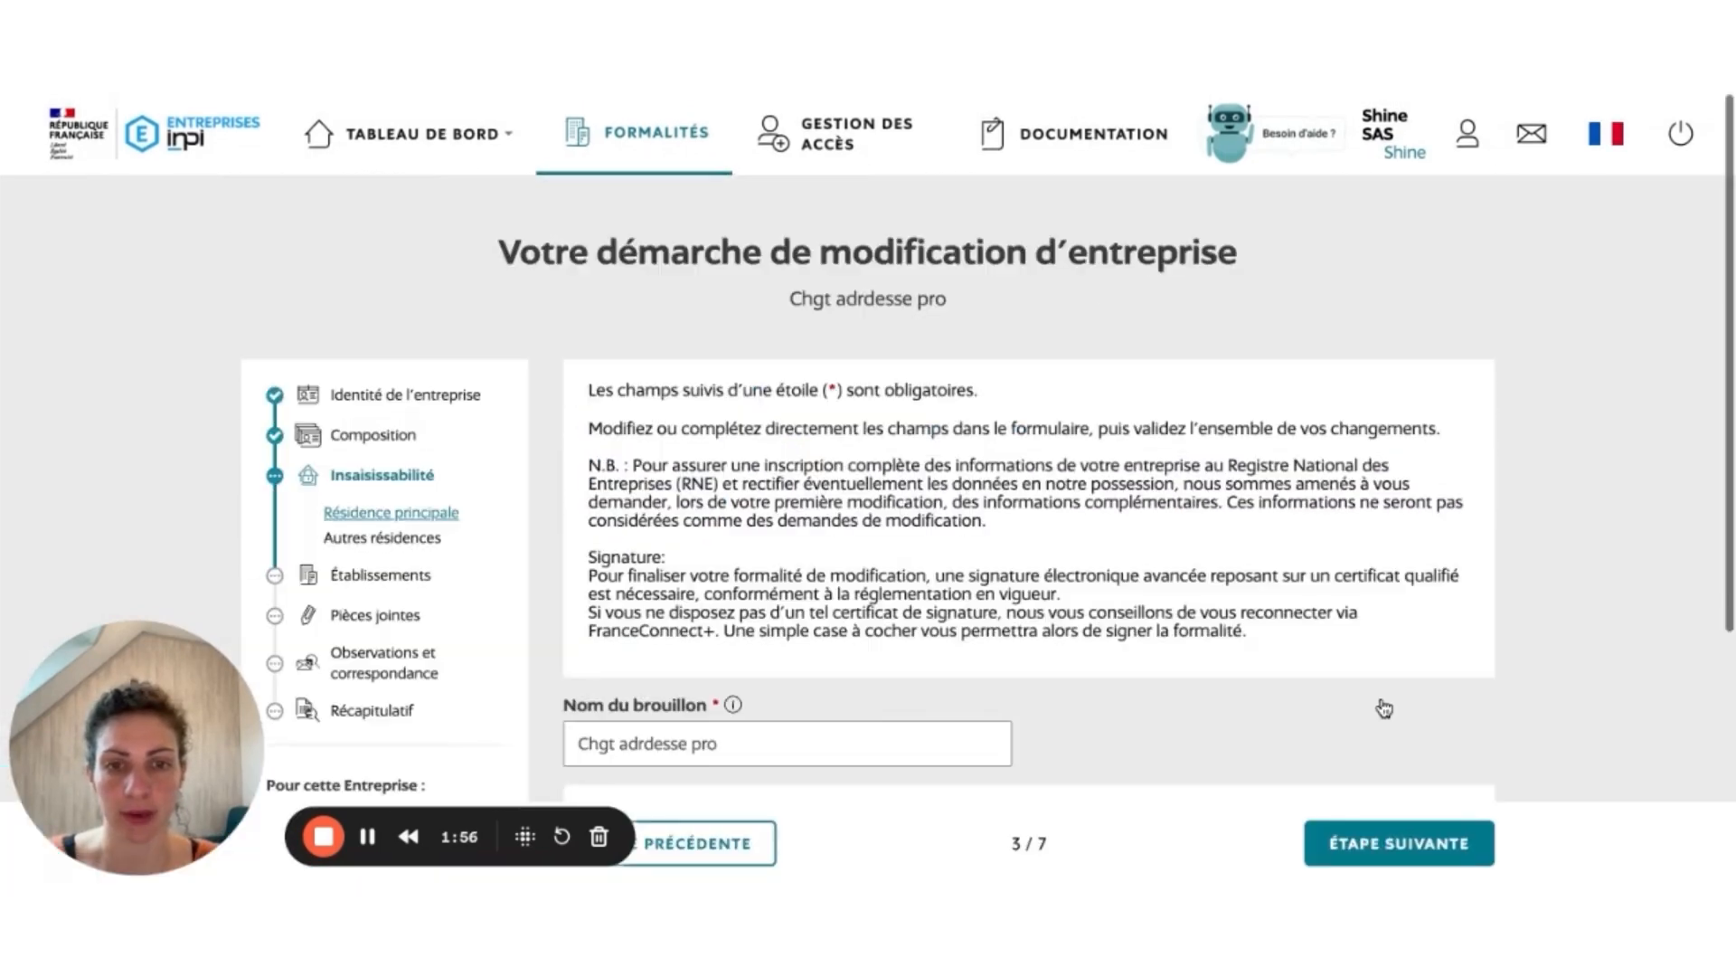
pyautogui.scroll(-4, 1315, 626)
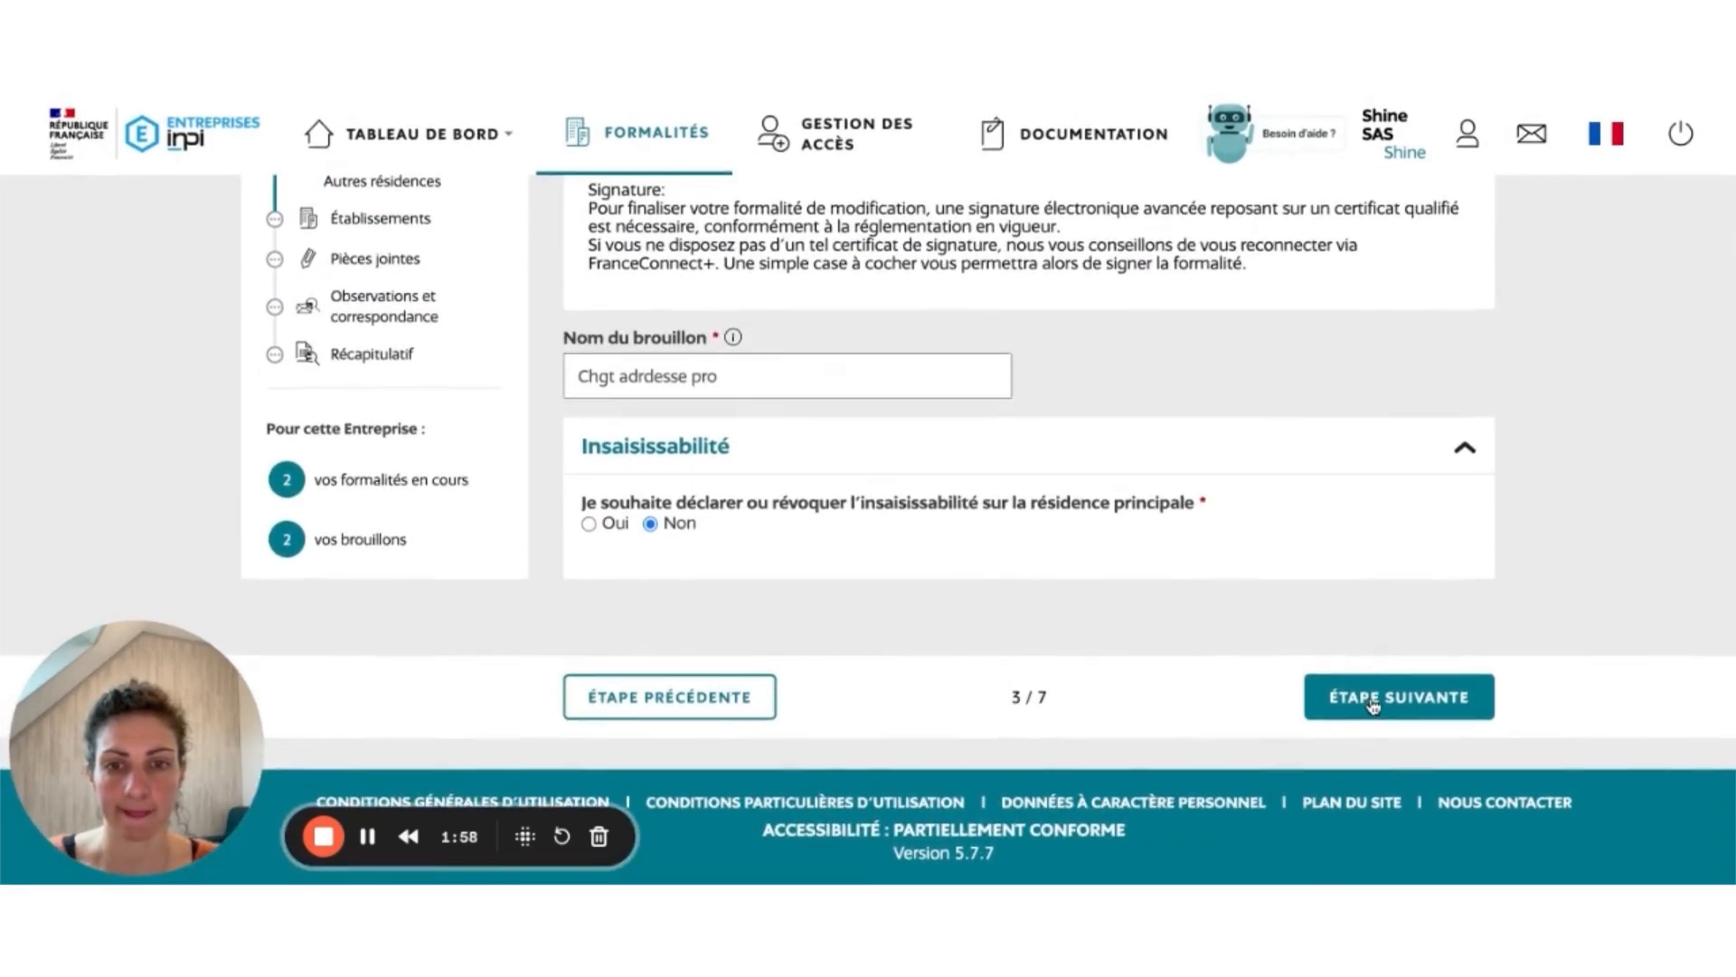
pyautogui.click(1372, 705)
pyautogui.scroll(-4, 1368, 705)
pyautogui.click(1369, 706)
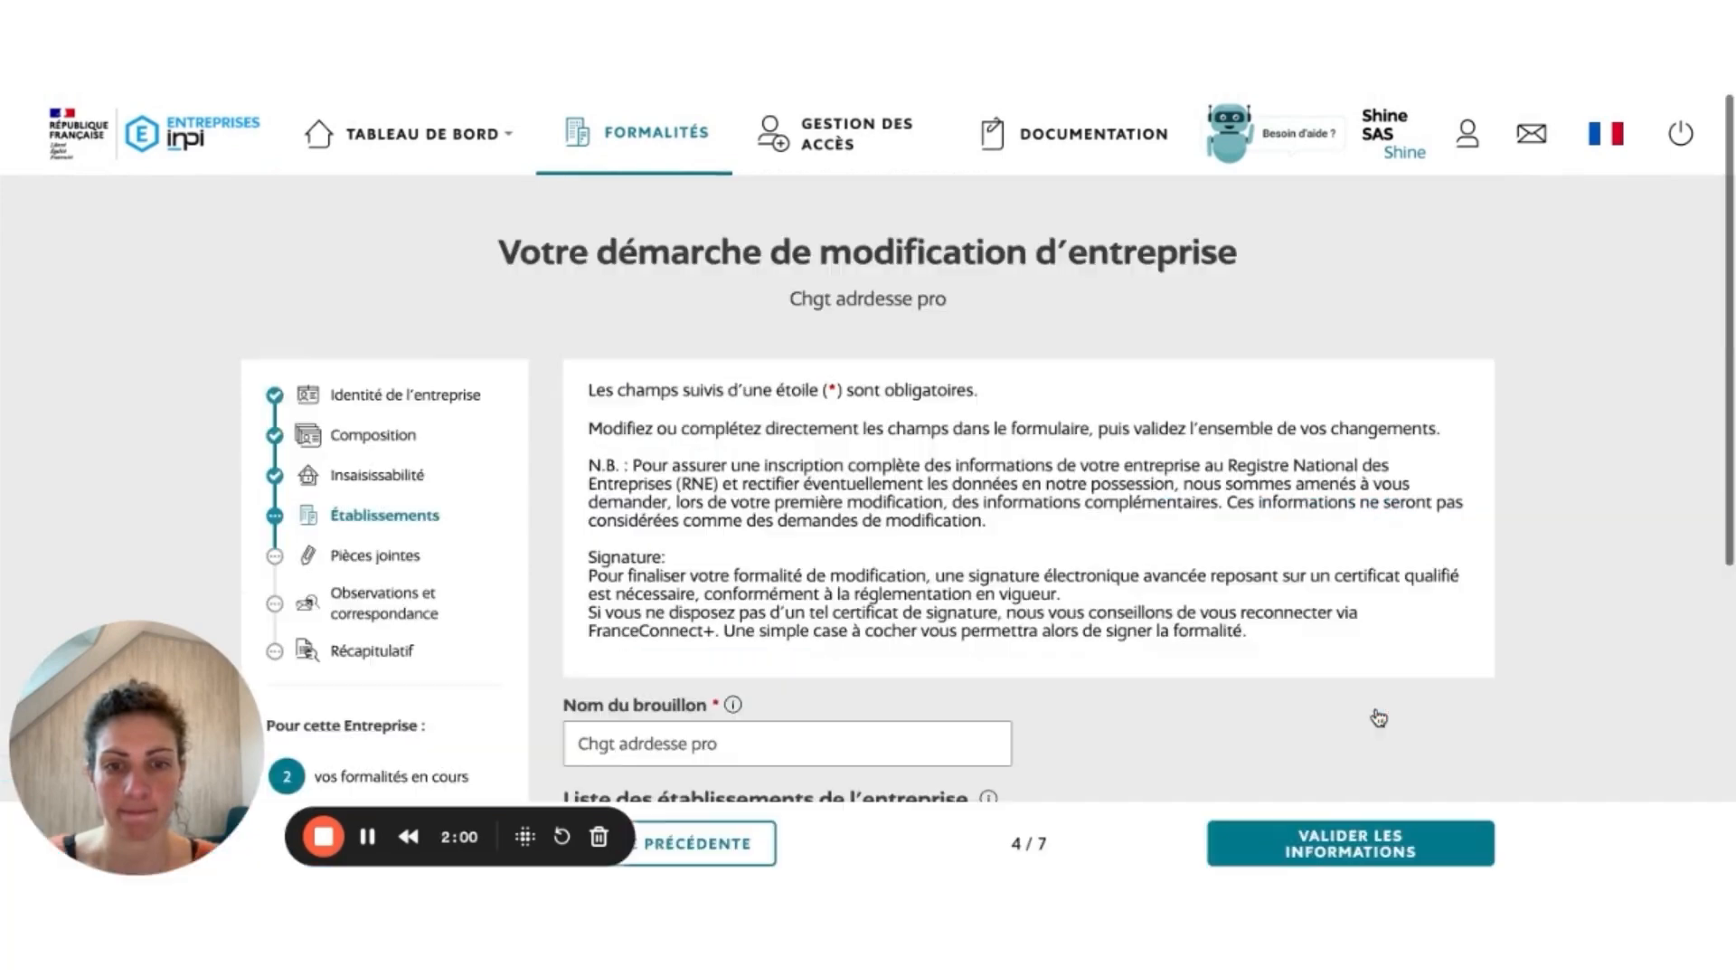
# Open the principal establishment and go through its general information, activities and internet domain name pages without changes.
pyautogui.scroll(-5, 1357, 705)
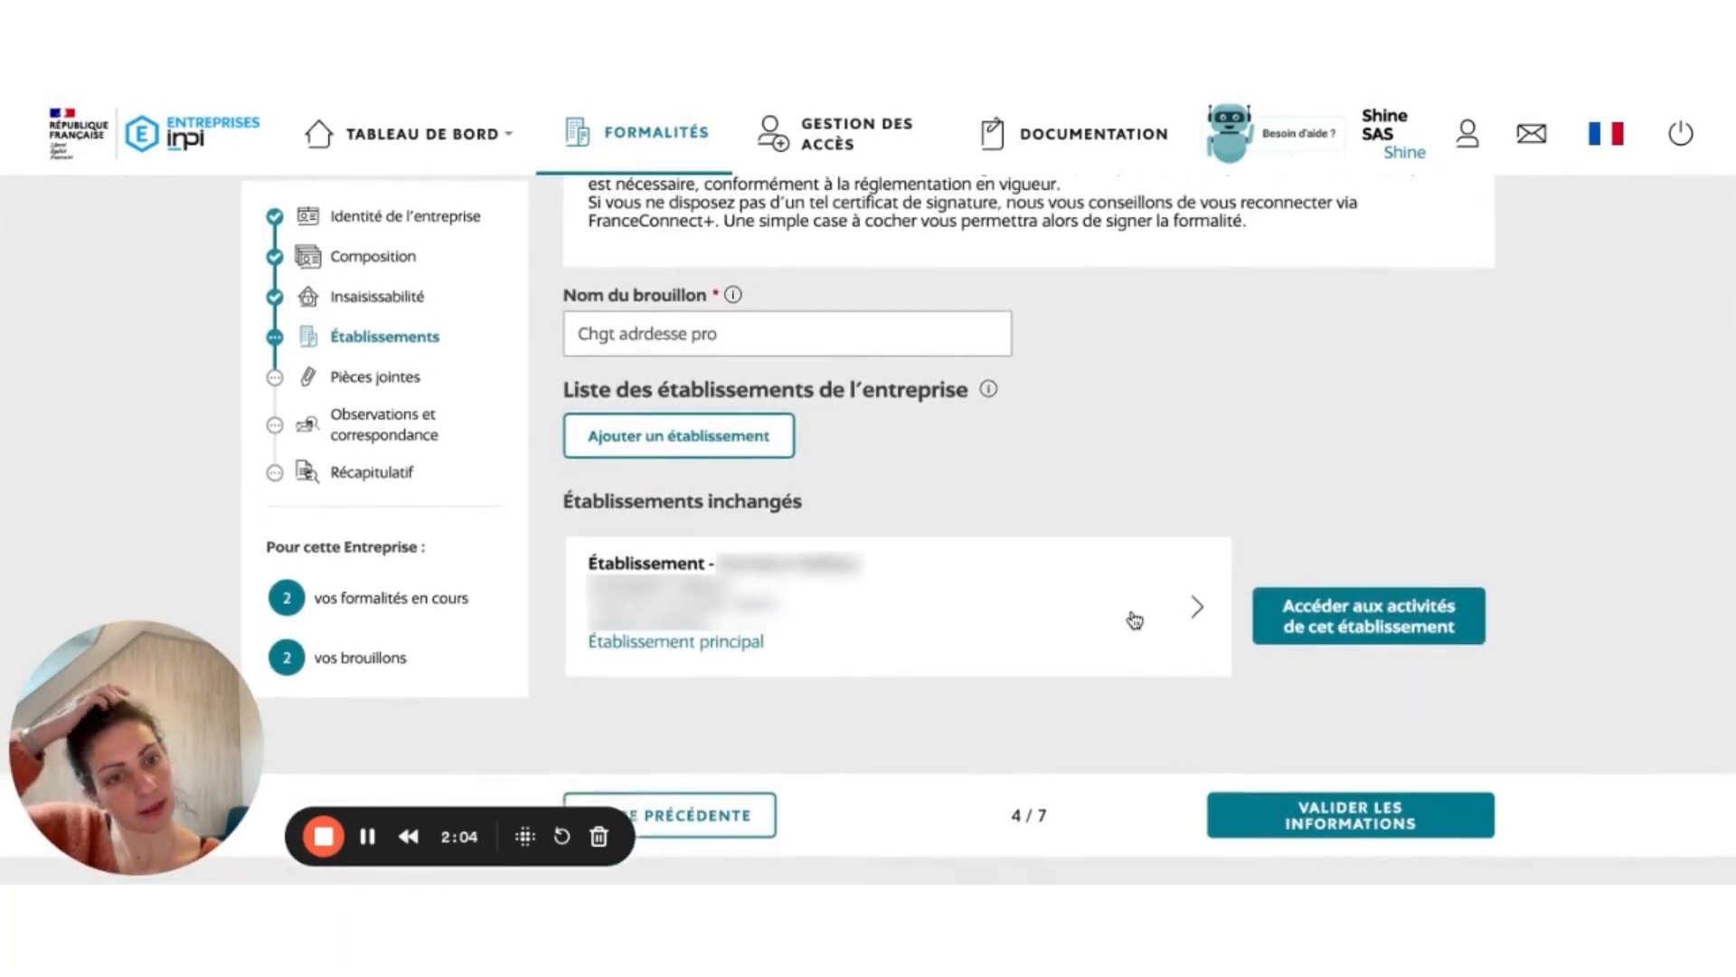
pyautogui.click(1170, 619)
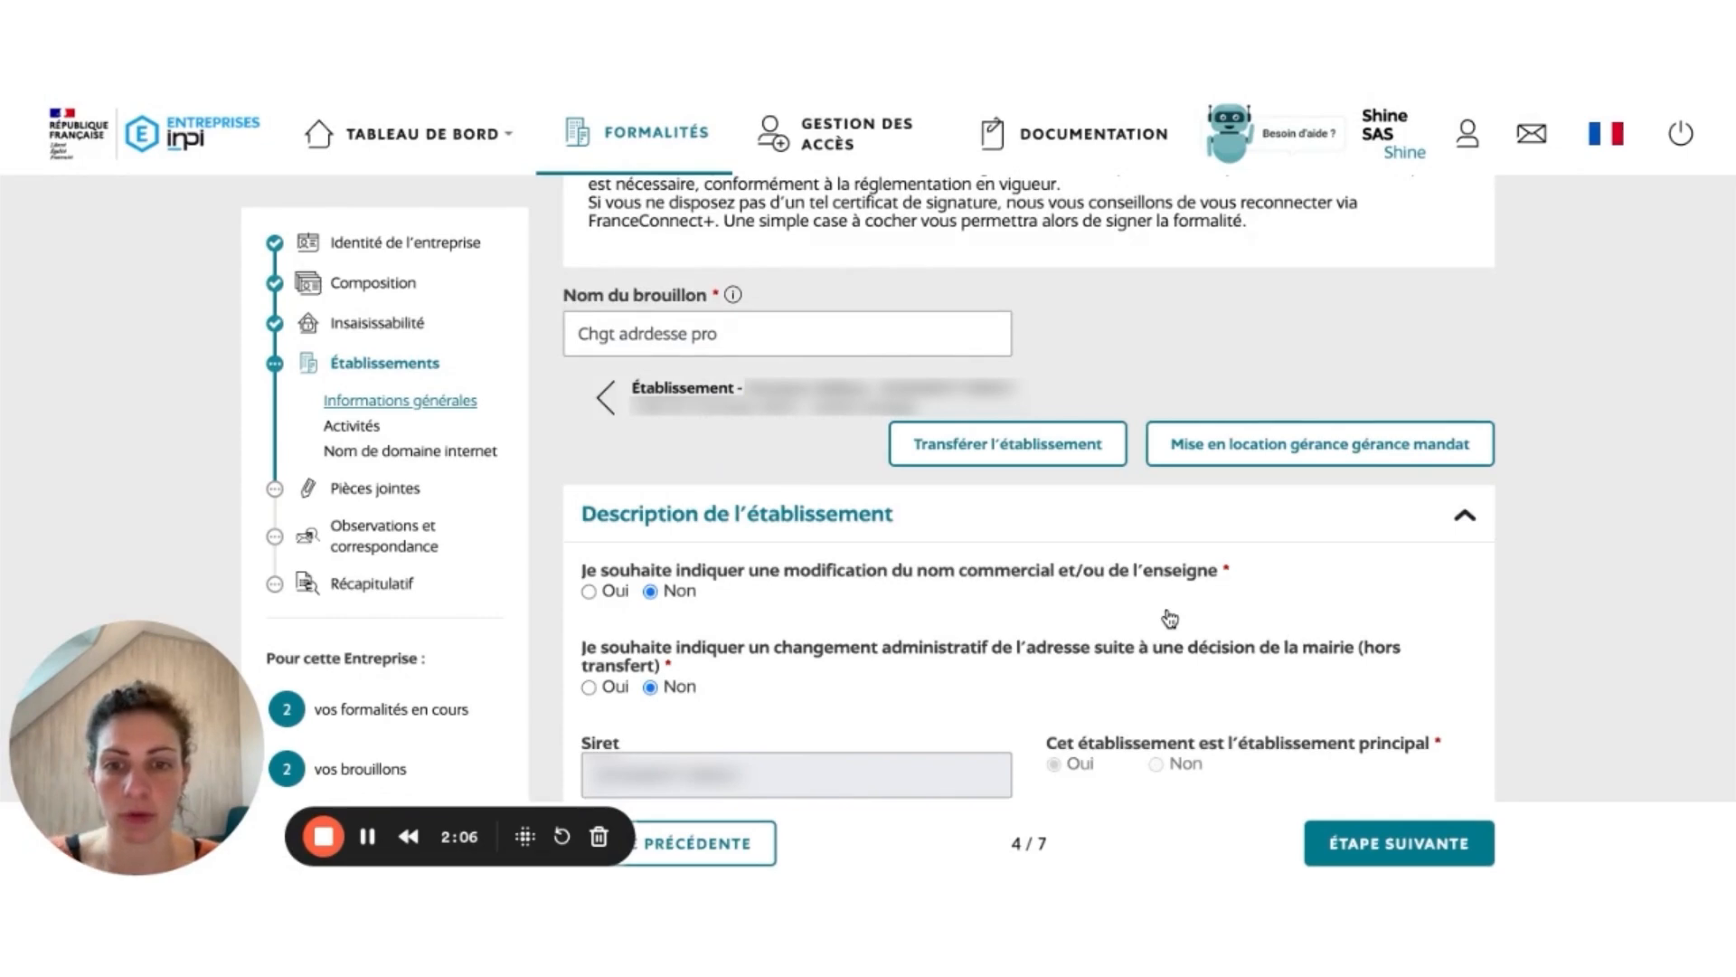
pyautogui.scroll(-8, 1170, 618)
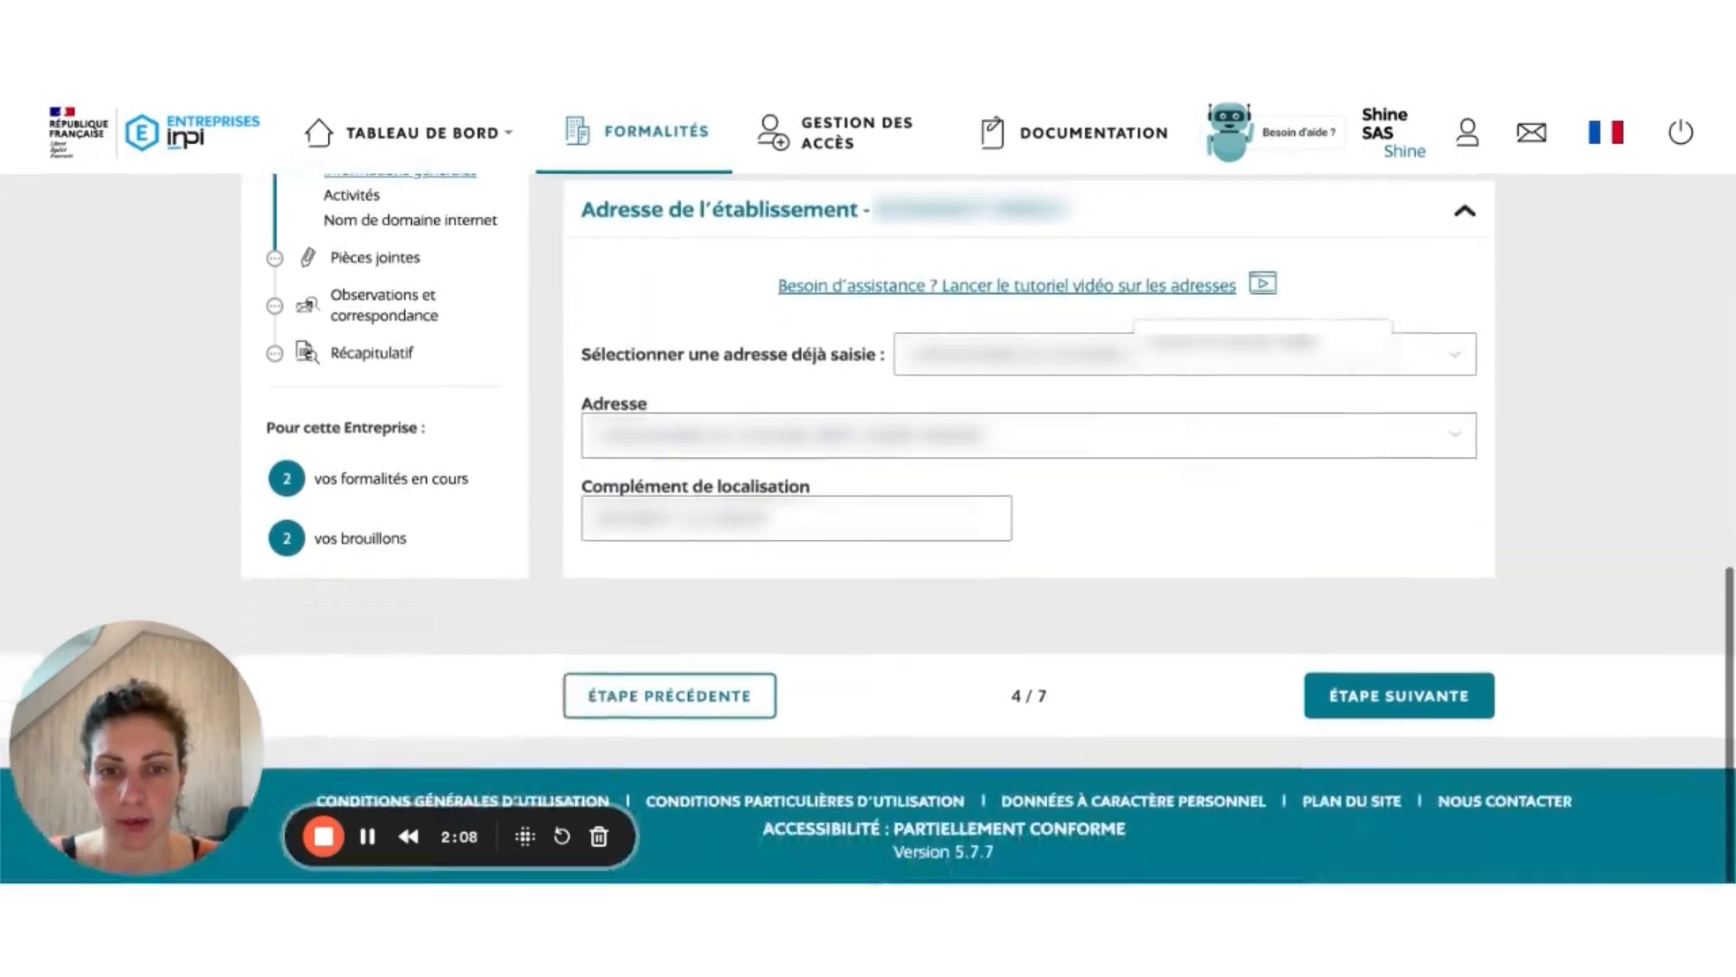
pyautogui.click(1383, 704)
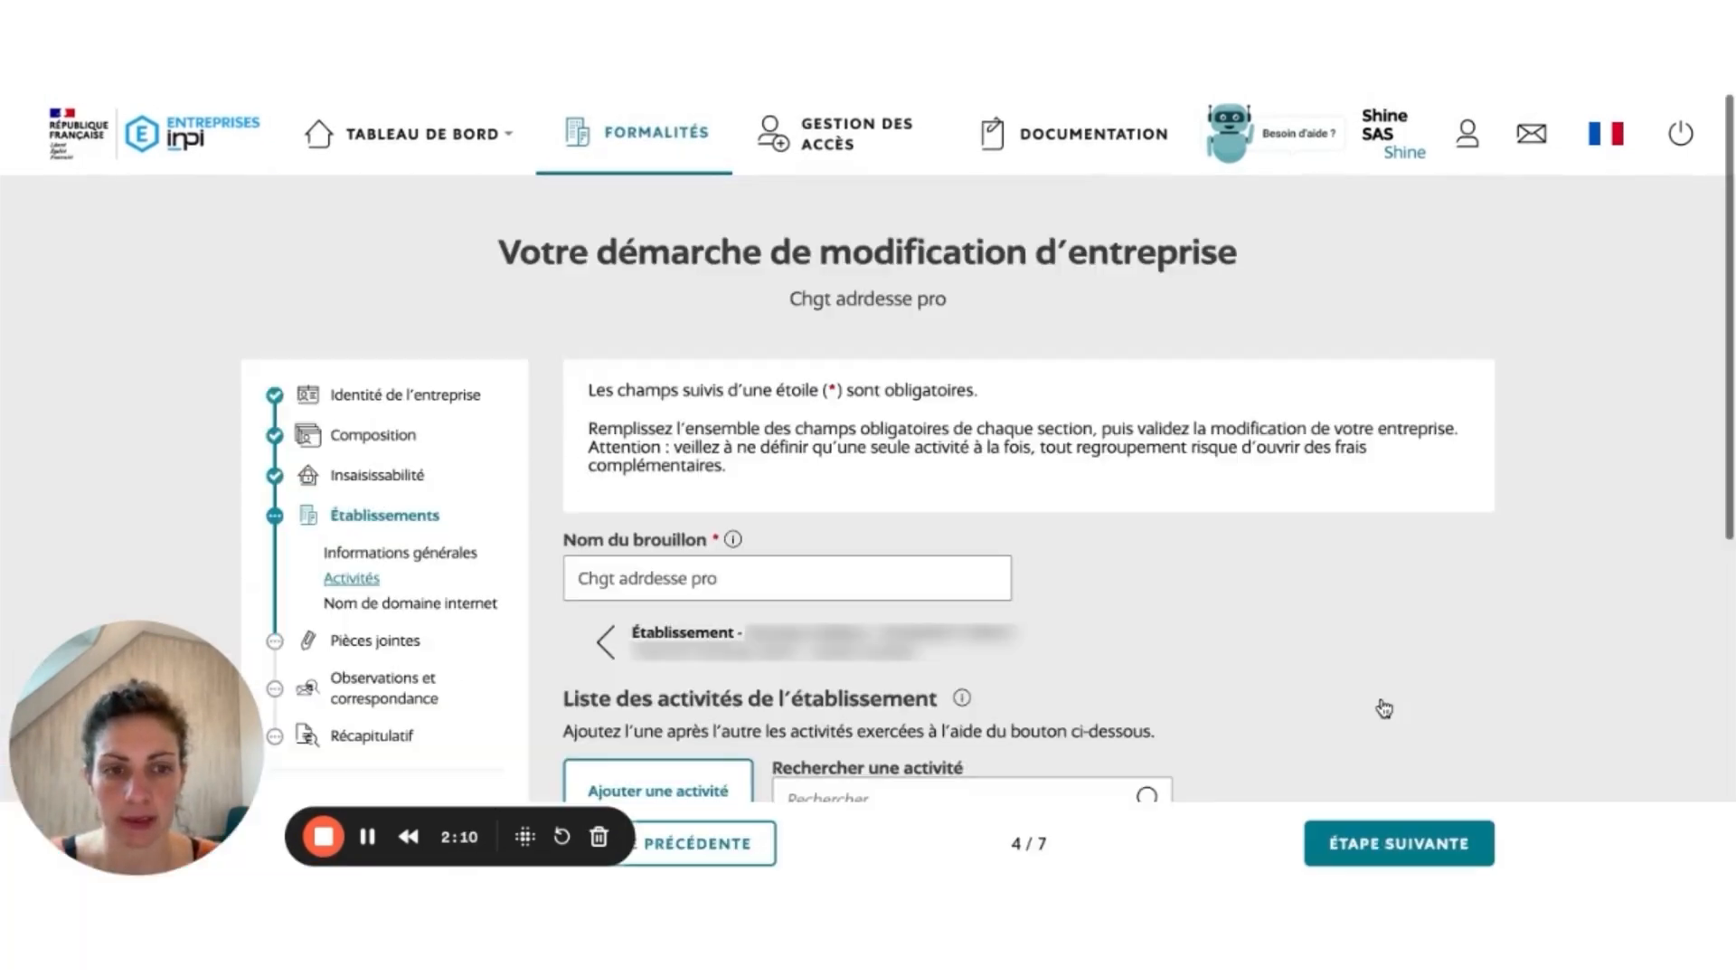
pyautogui.scroll(-5, 1384, 708)
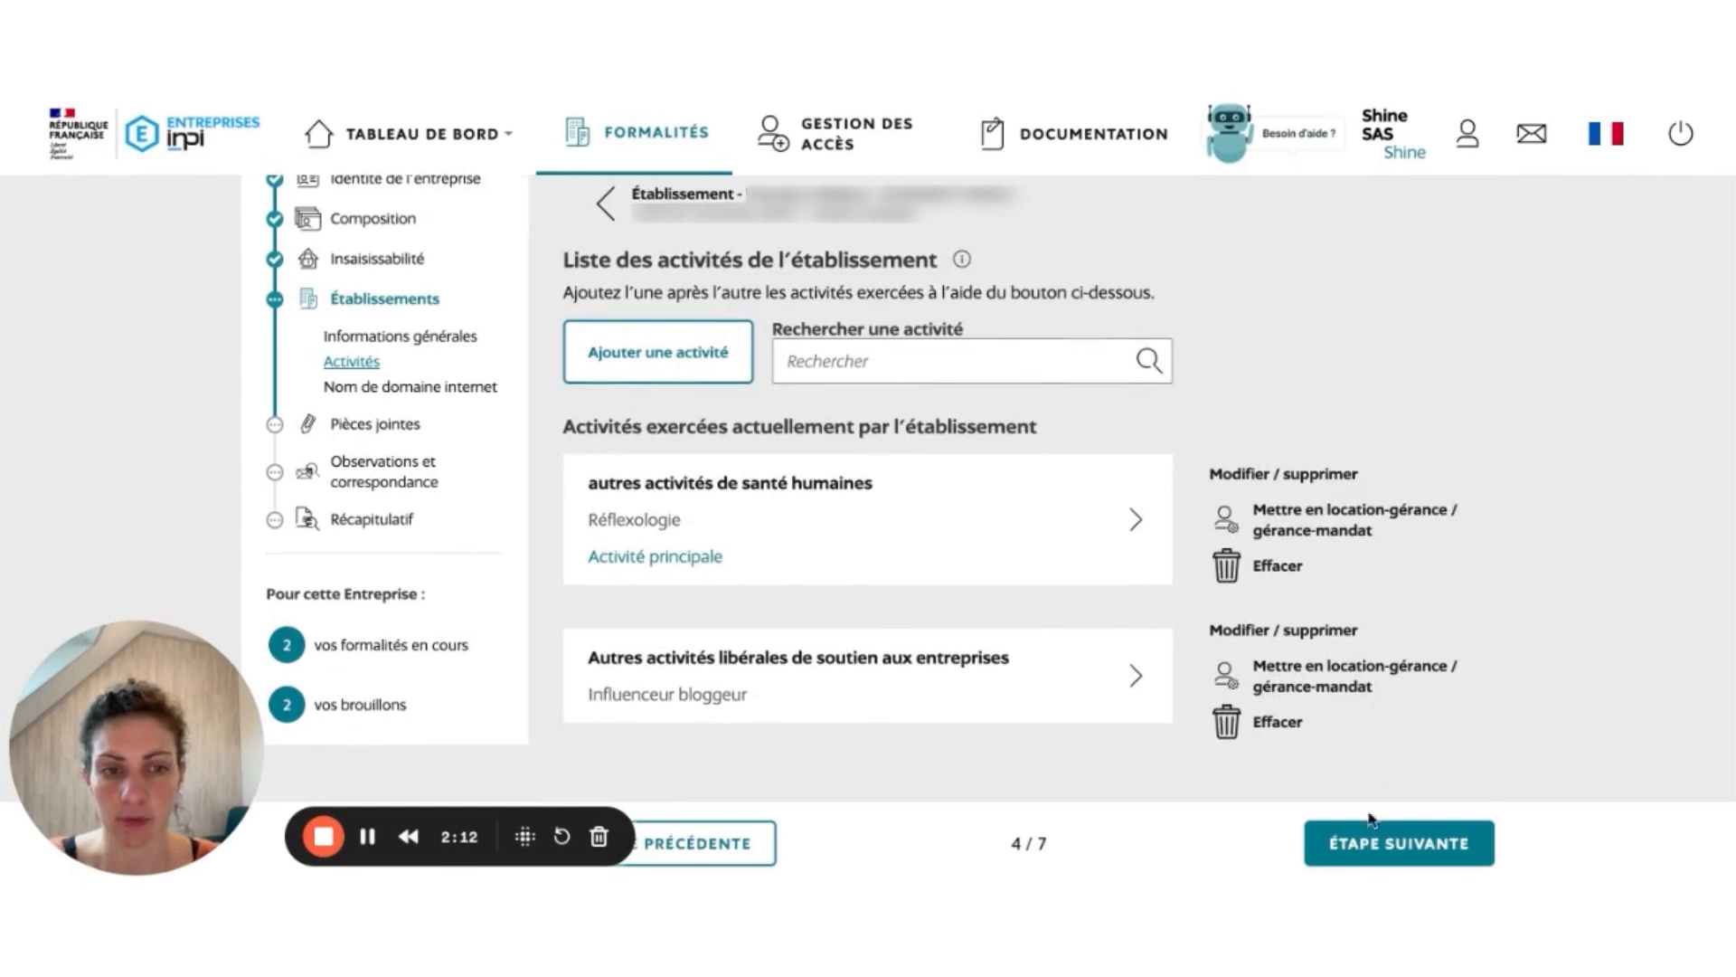
pyautogui.click(1369, 841)
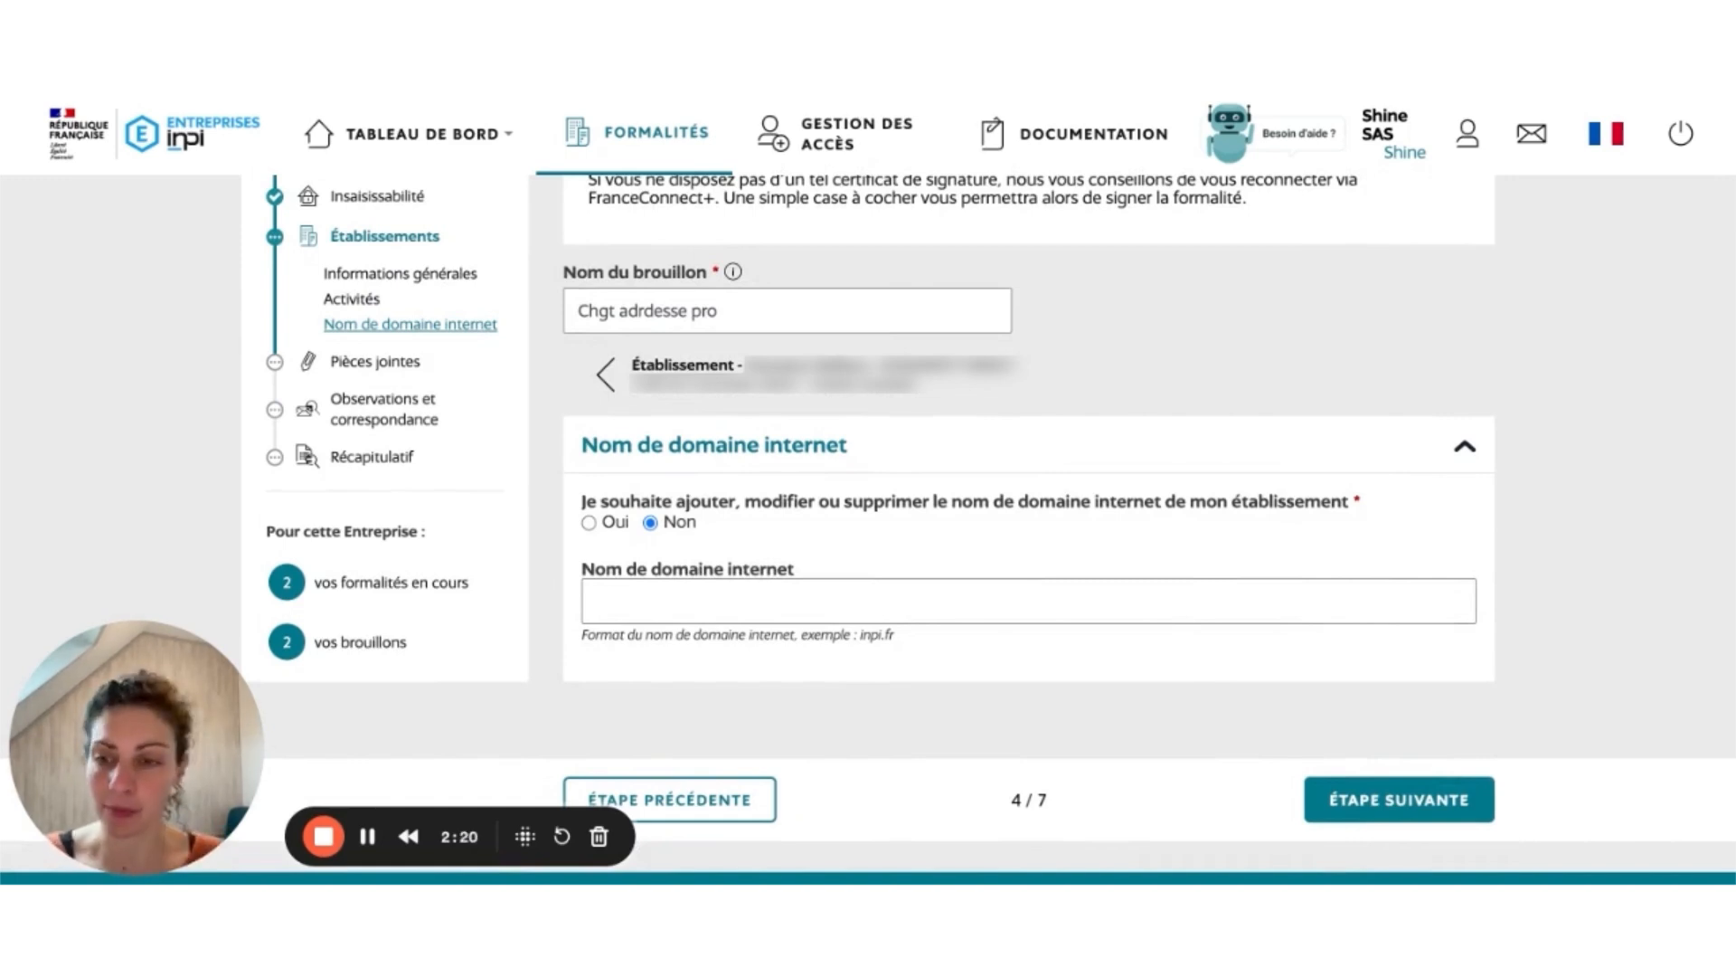
pyautogui.scroll(-2, 1299, 717)
pyautogui.click(1348, 723)
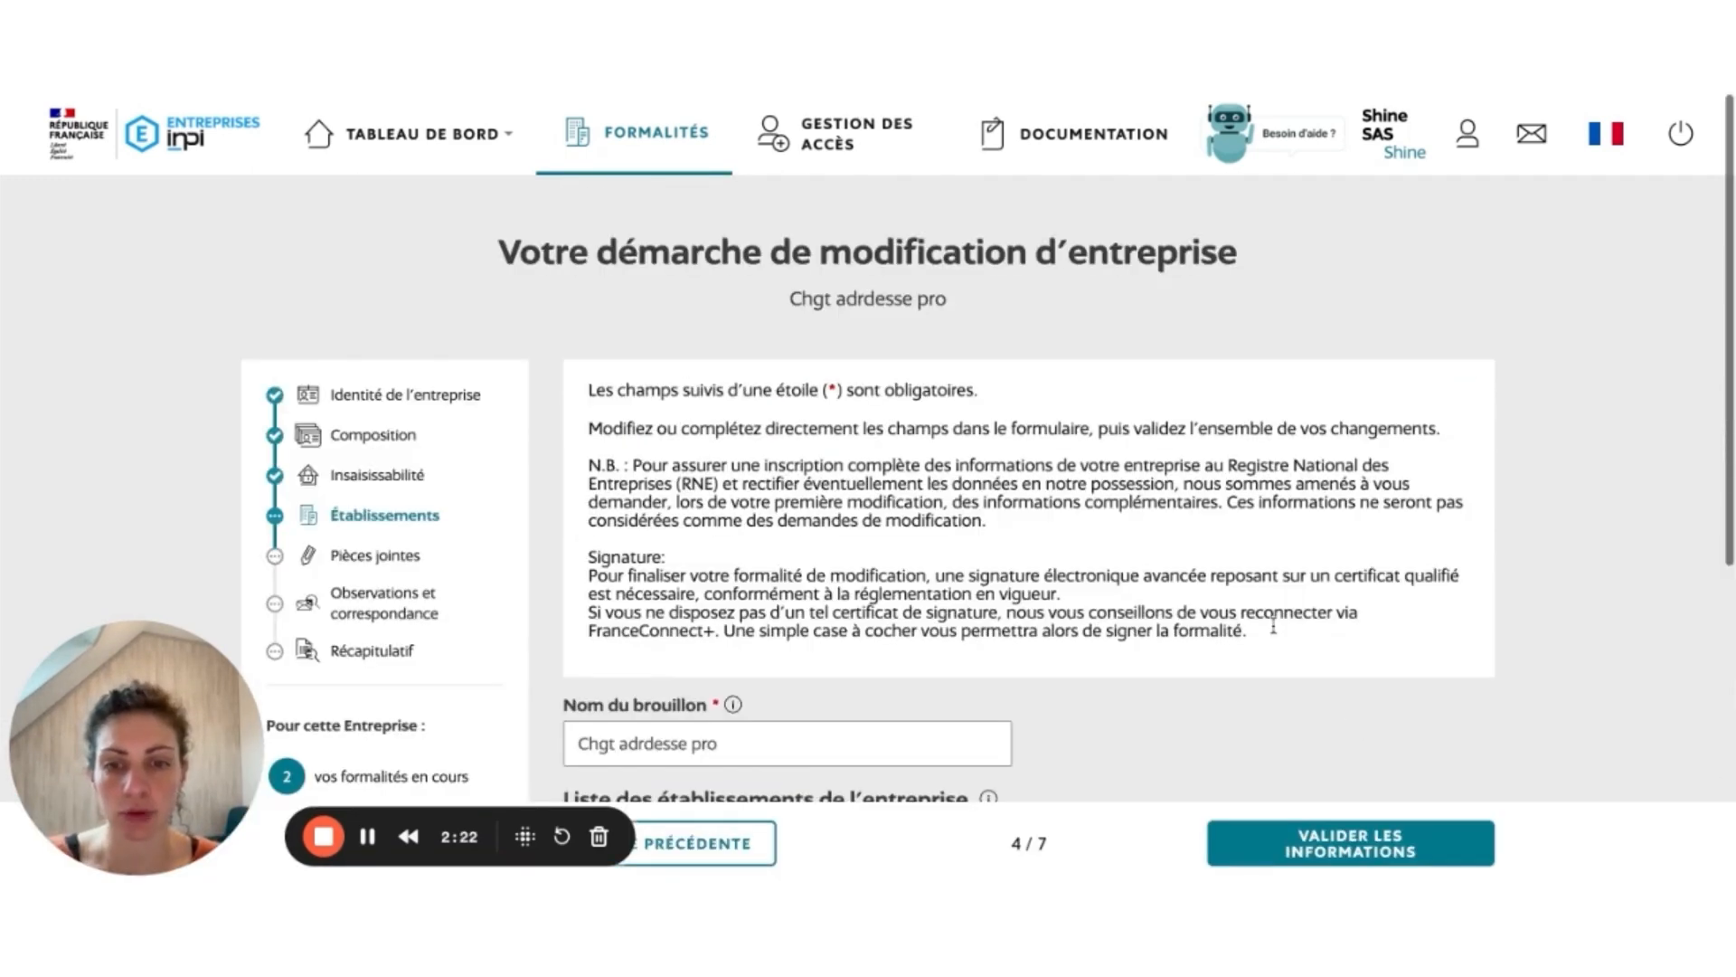
# Validate the establishment information and proceed to the supporting documents (Pièces jointes) page.
pyautogui.scroll(-4, 1273, 624)
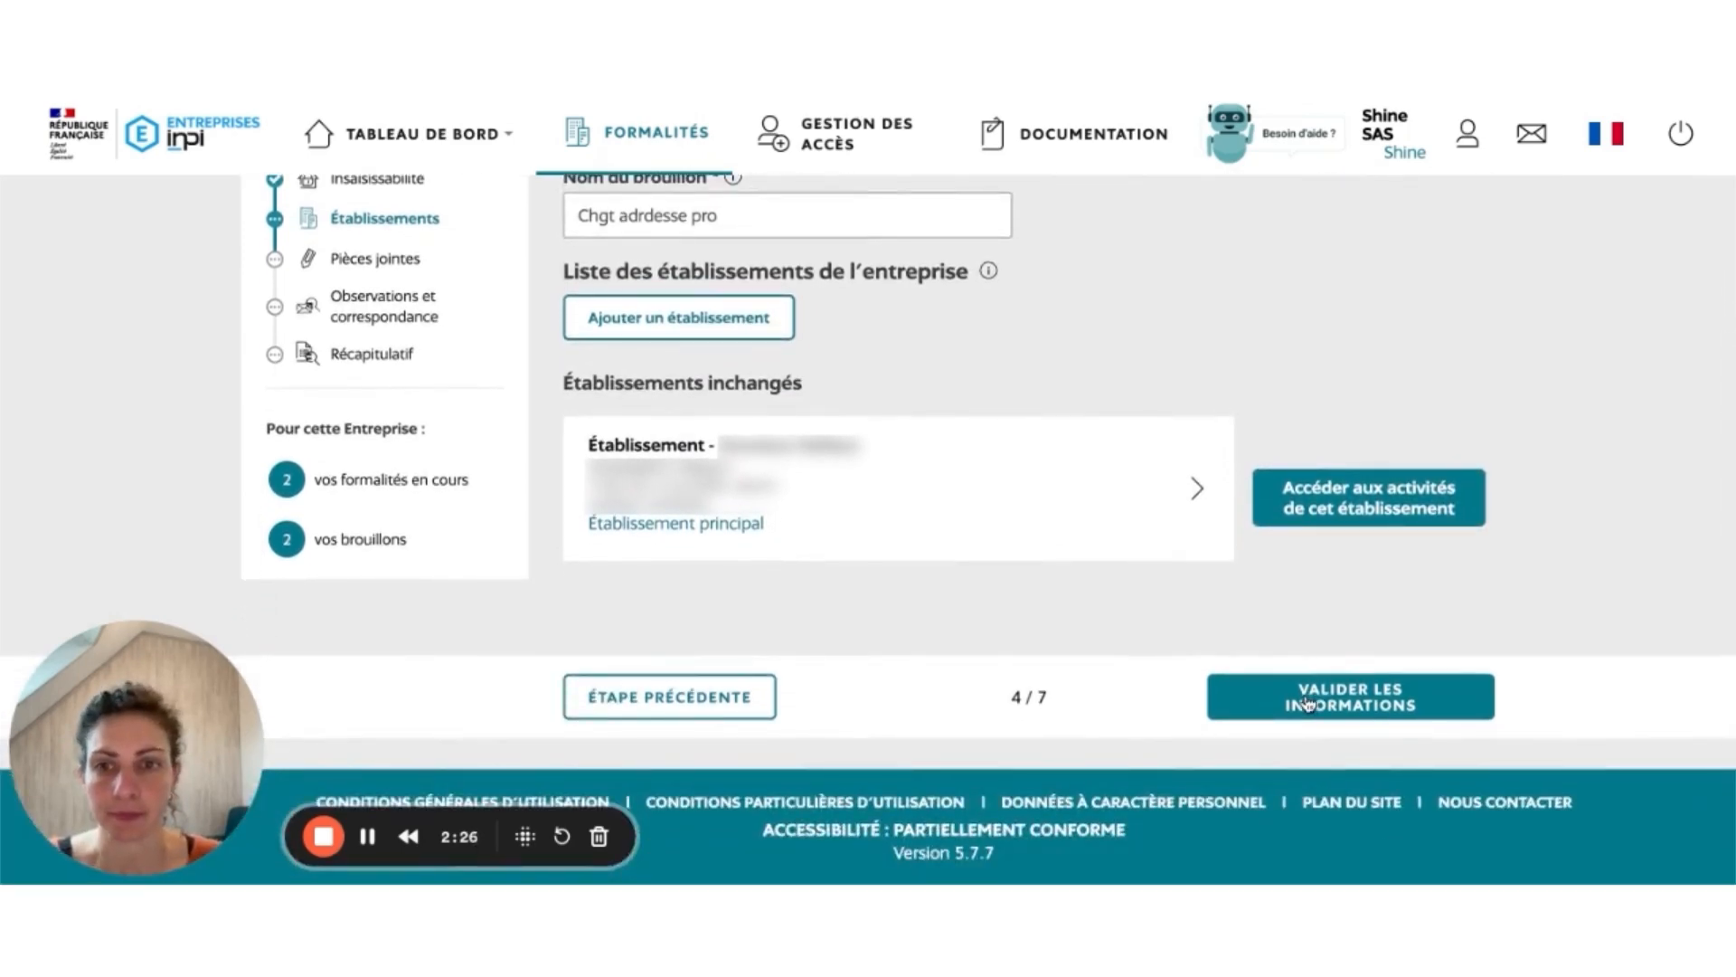
pyautogui.click(1307, 701)
pyautogui.scroll(-4, 1264, 625)
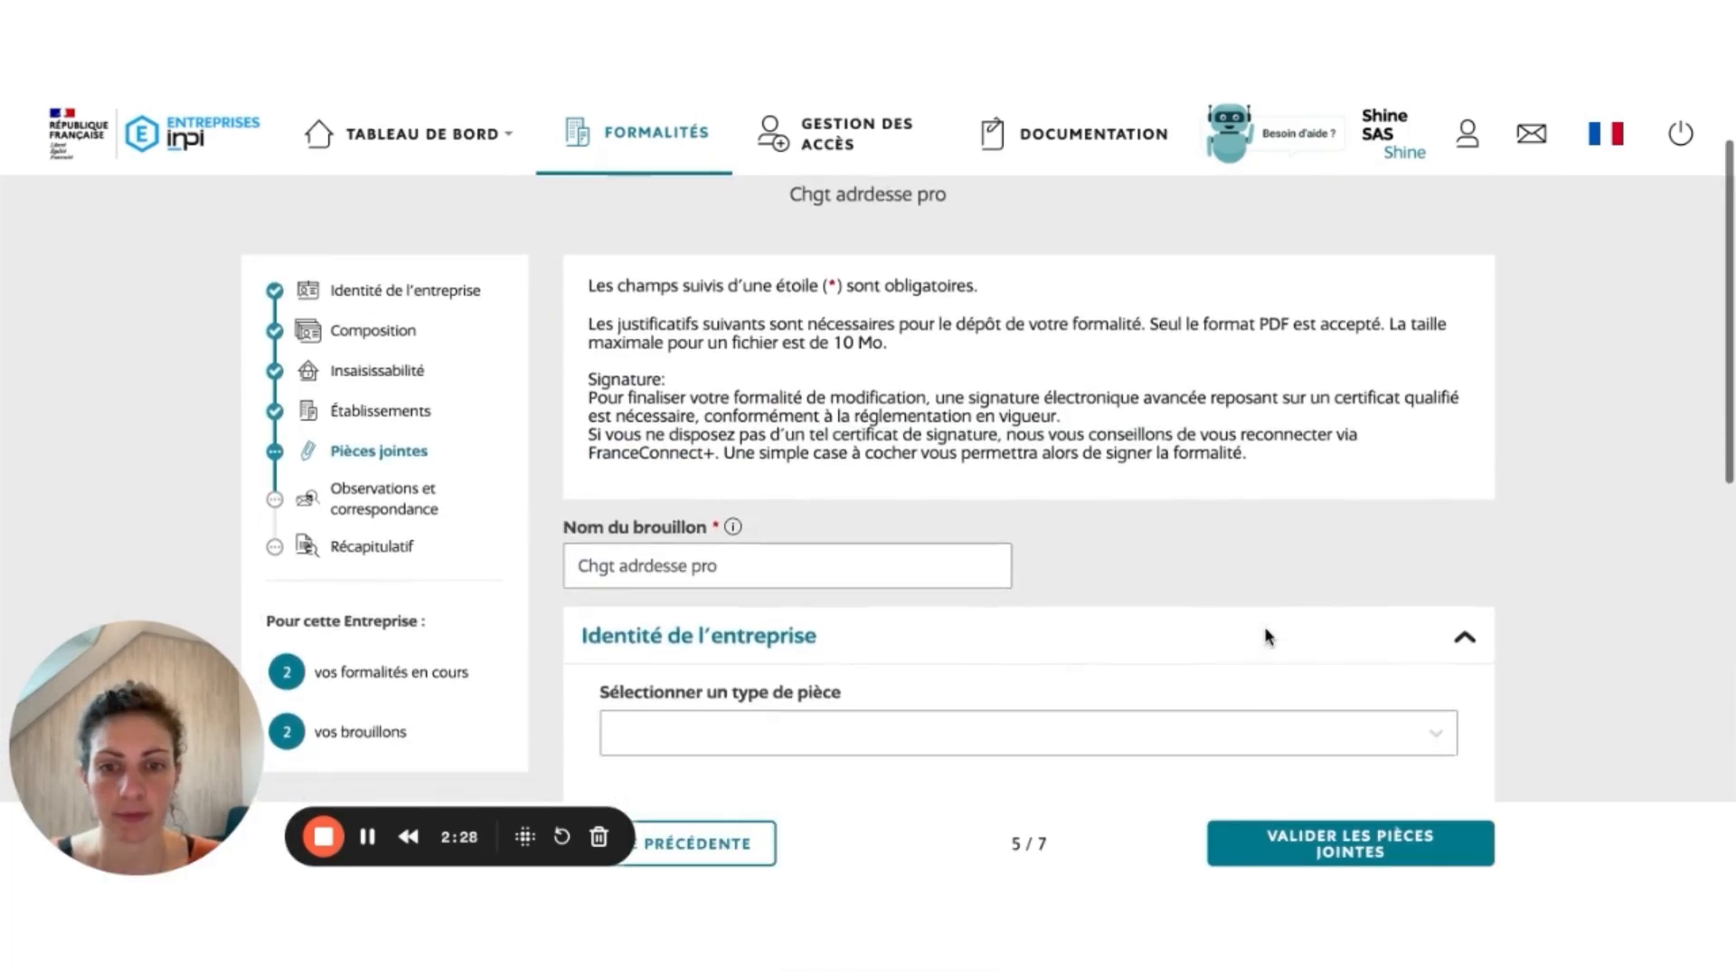
# Return to the Établissements page, open the principal establishment and start its transfer.
pyautogui.click(714, 842)
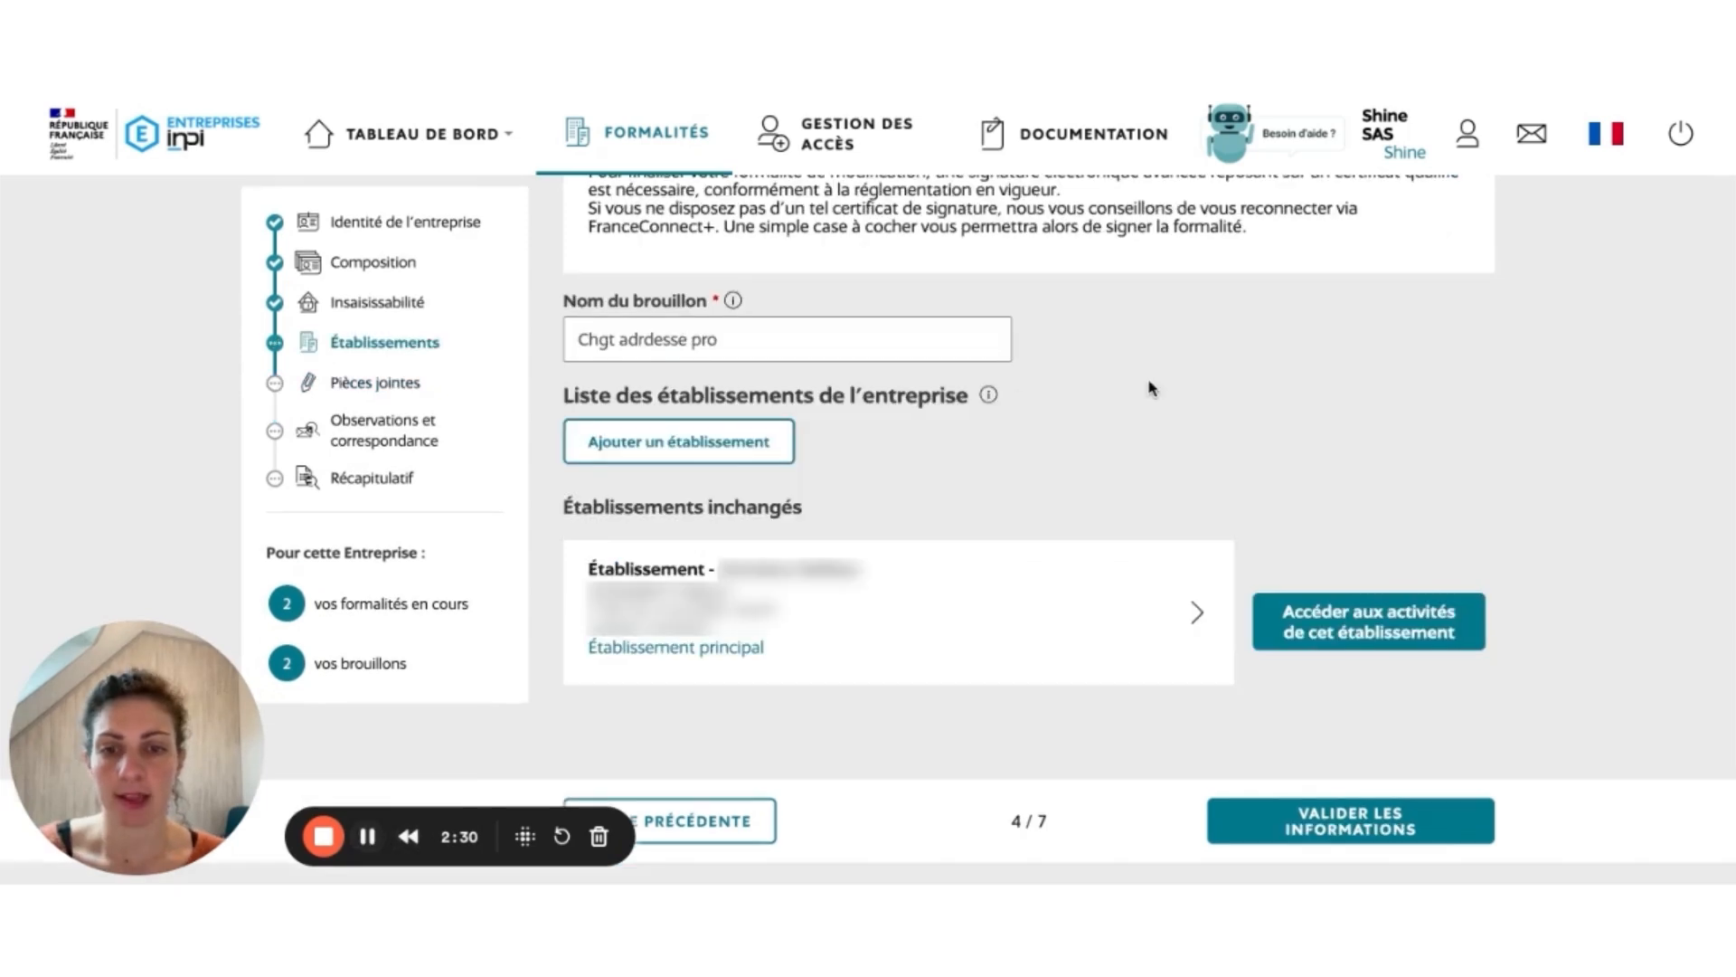
pyautogui.click(1020, 606)
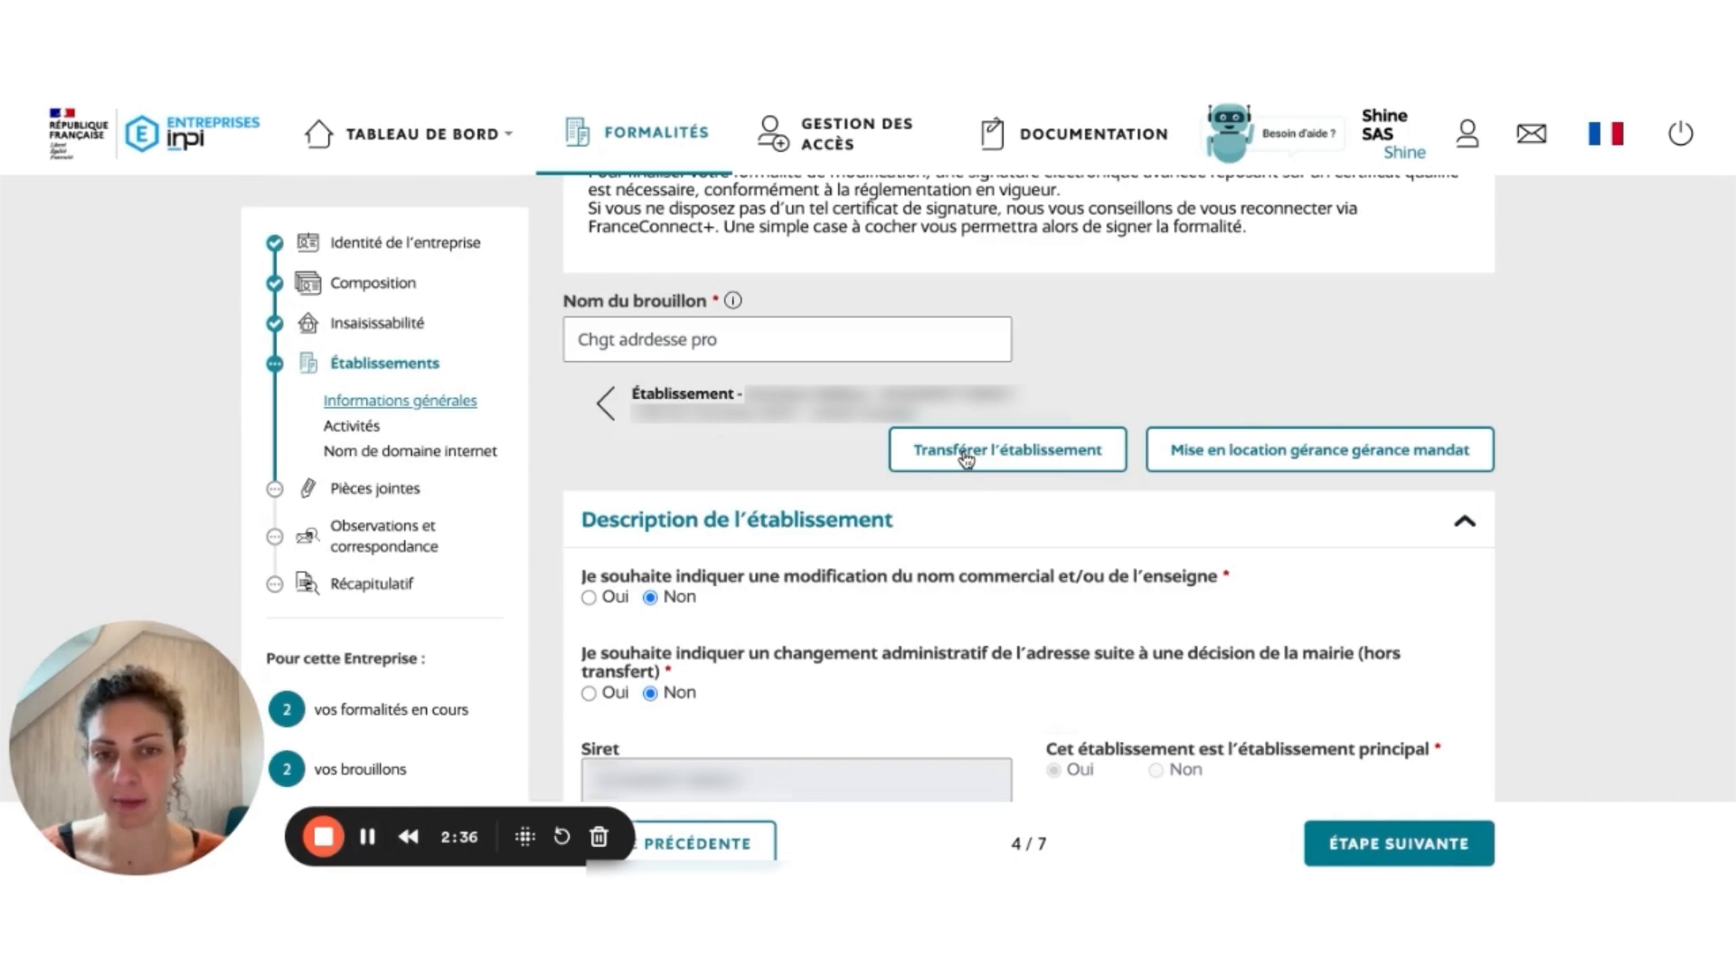
pyautogui.click(966, 457)
pyautogui.scroll(-5, 966, 477)
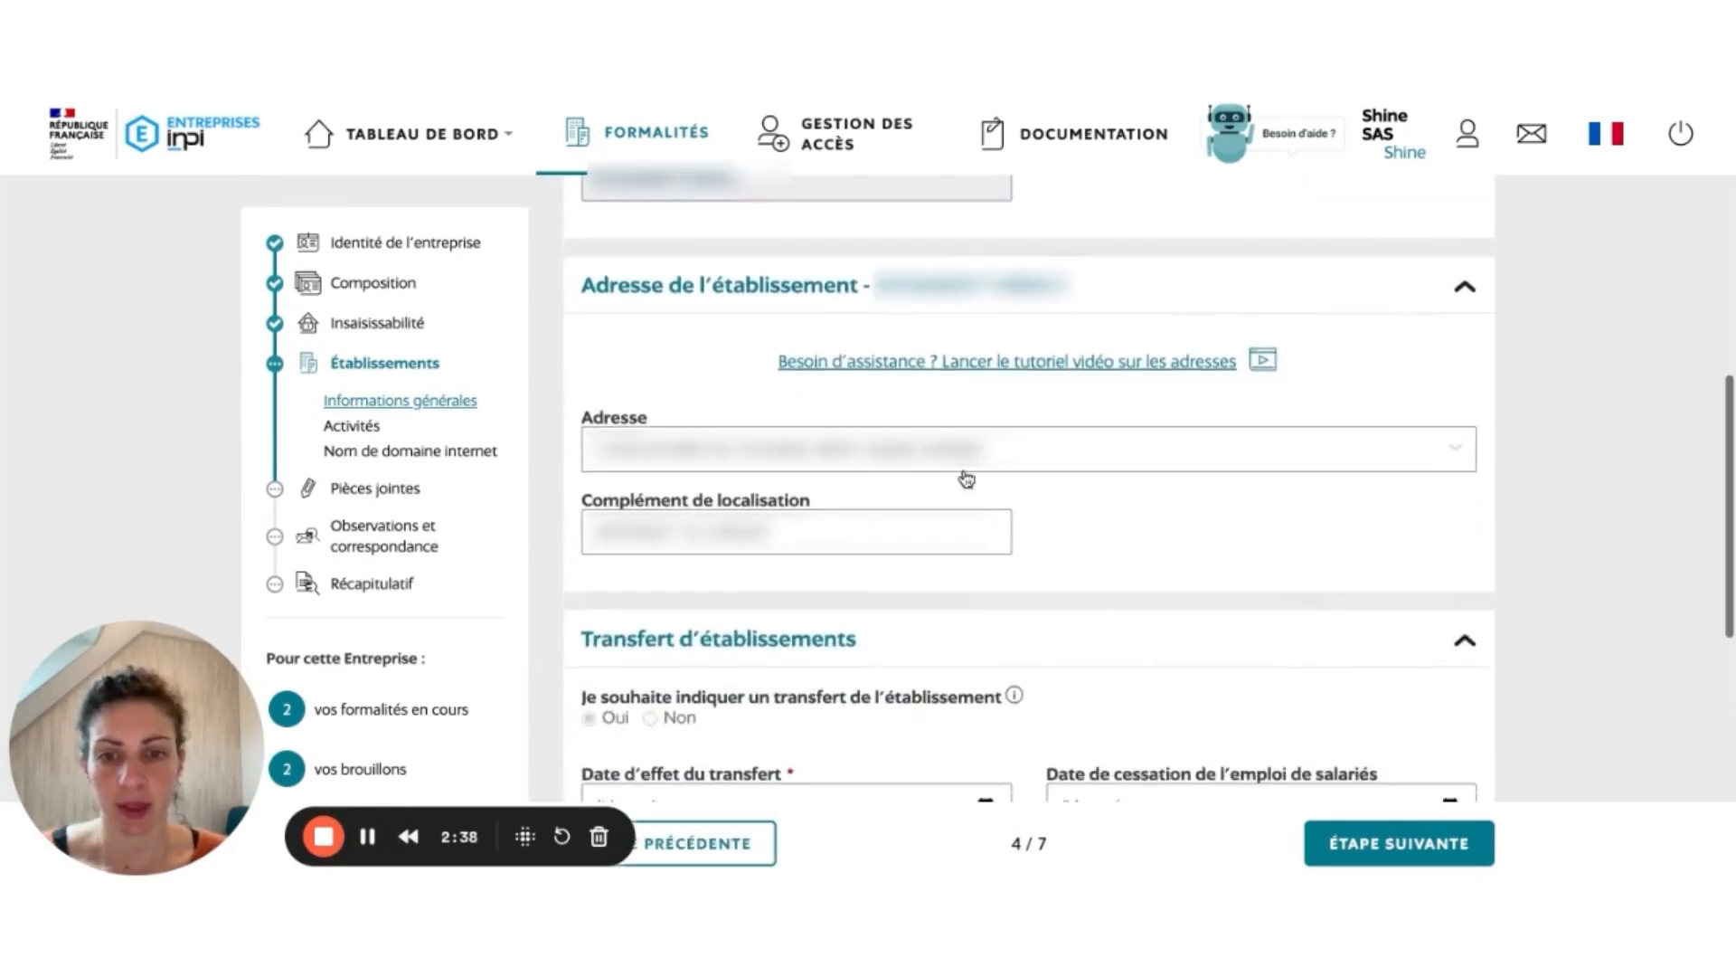
pyautogui.click(964, 452)
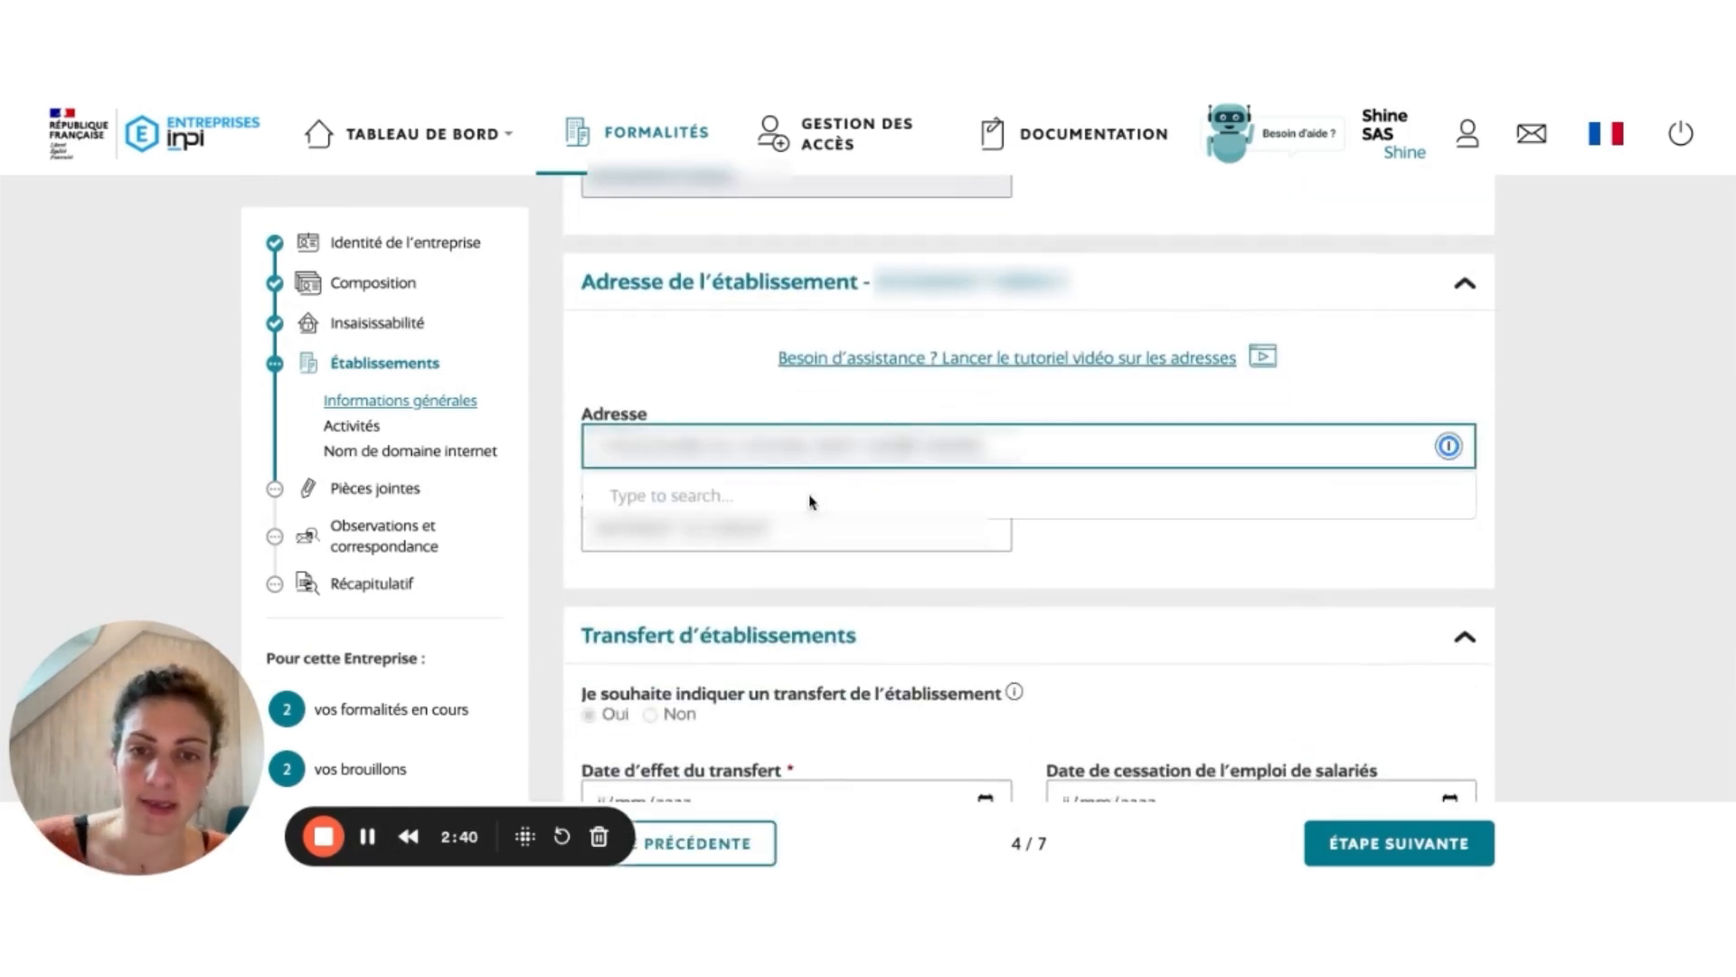
pyautogui.moveTo(999, 446); pyautogui.dragTo(636, 435)
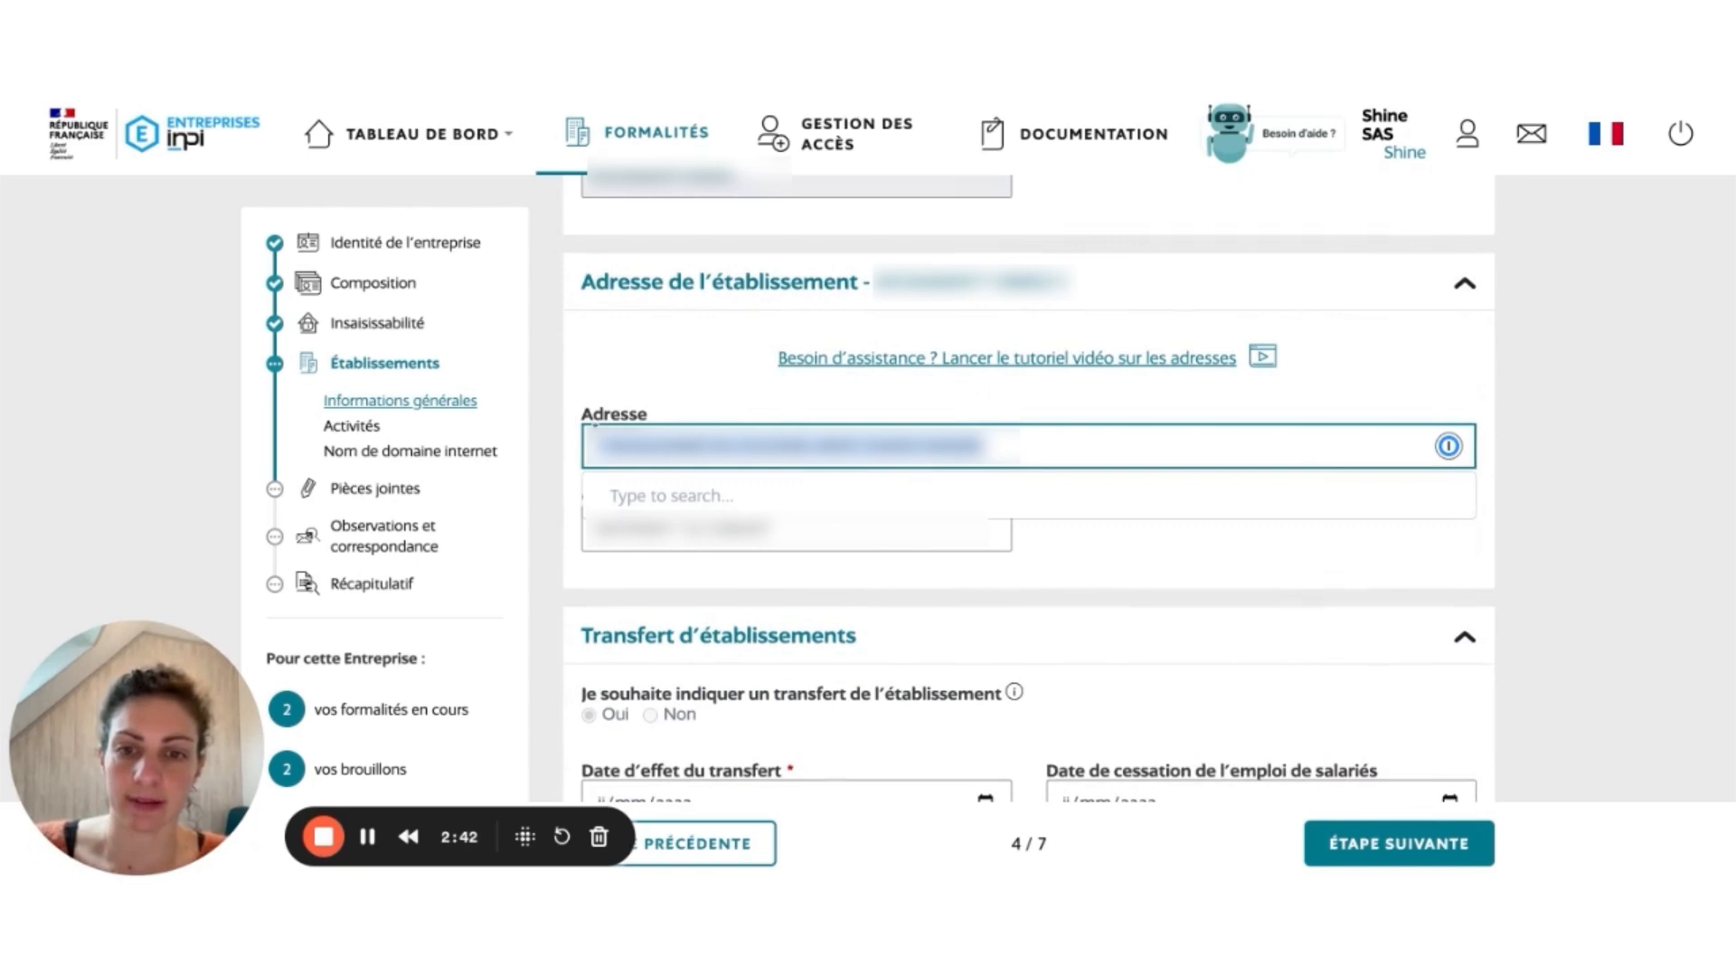
# Set the establishment transfer's effective date to 28/03/2024 and choose the destination of the establishment.
pyautogui.scroll(-3, 595, 432)
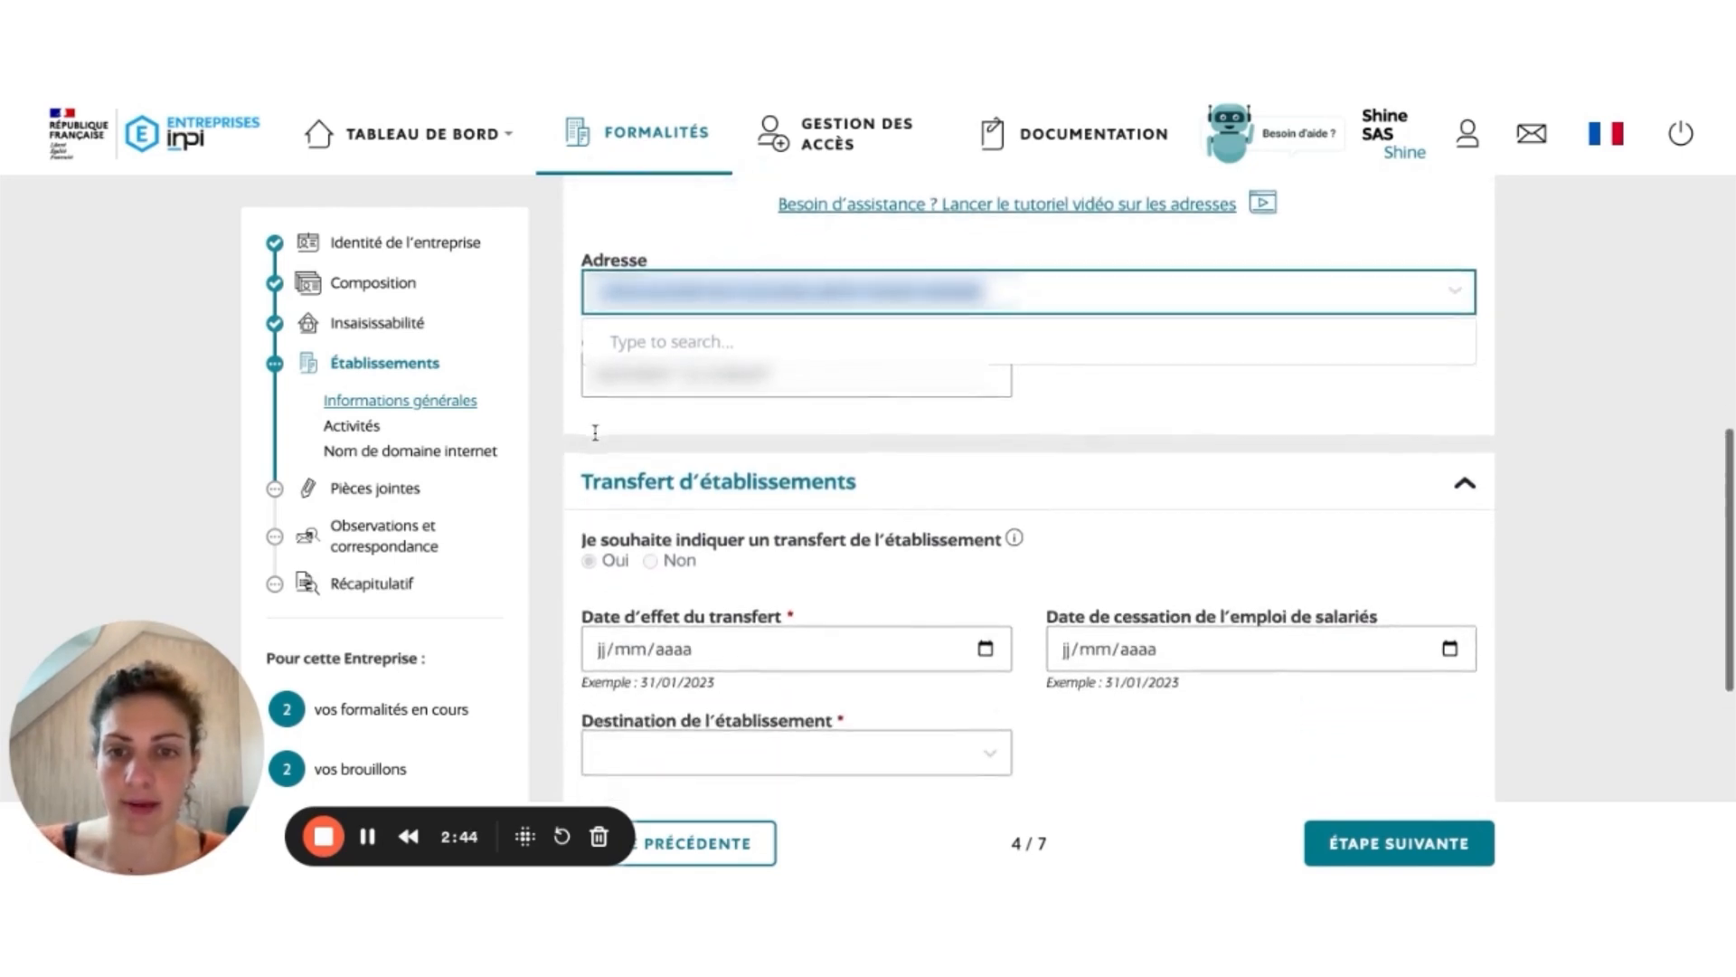
pyautogui.scroll(-1, 595, 432)
pyautogui.click(597, 497)
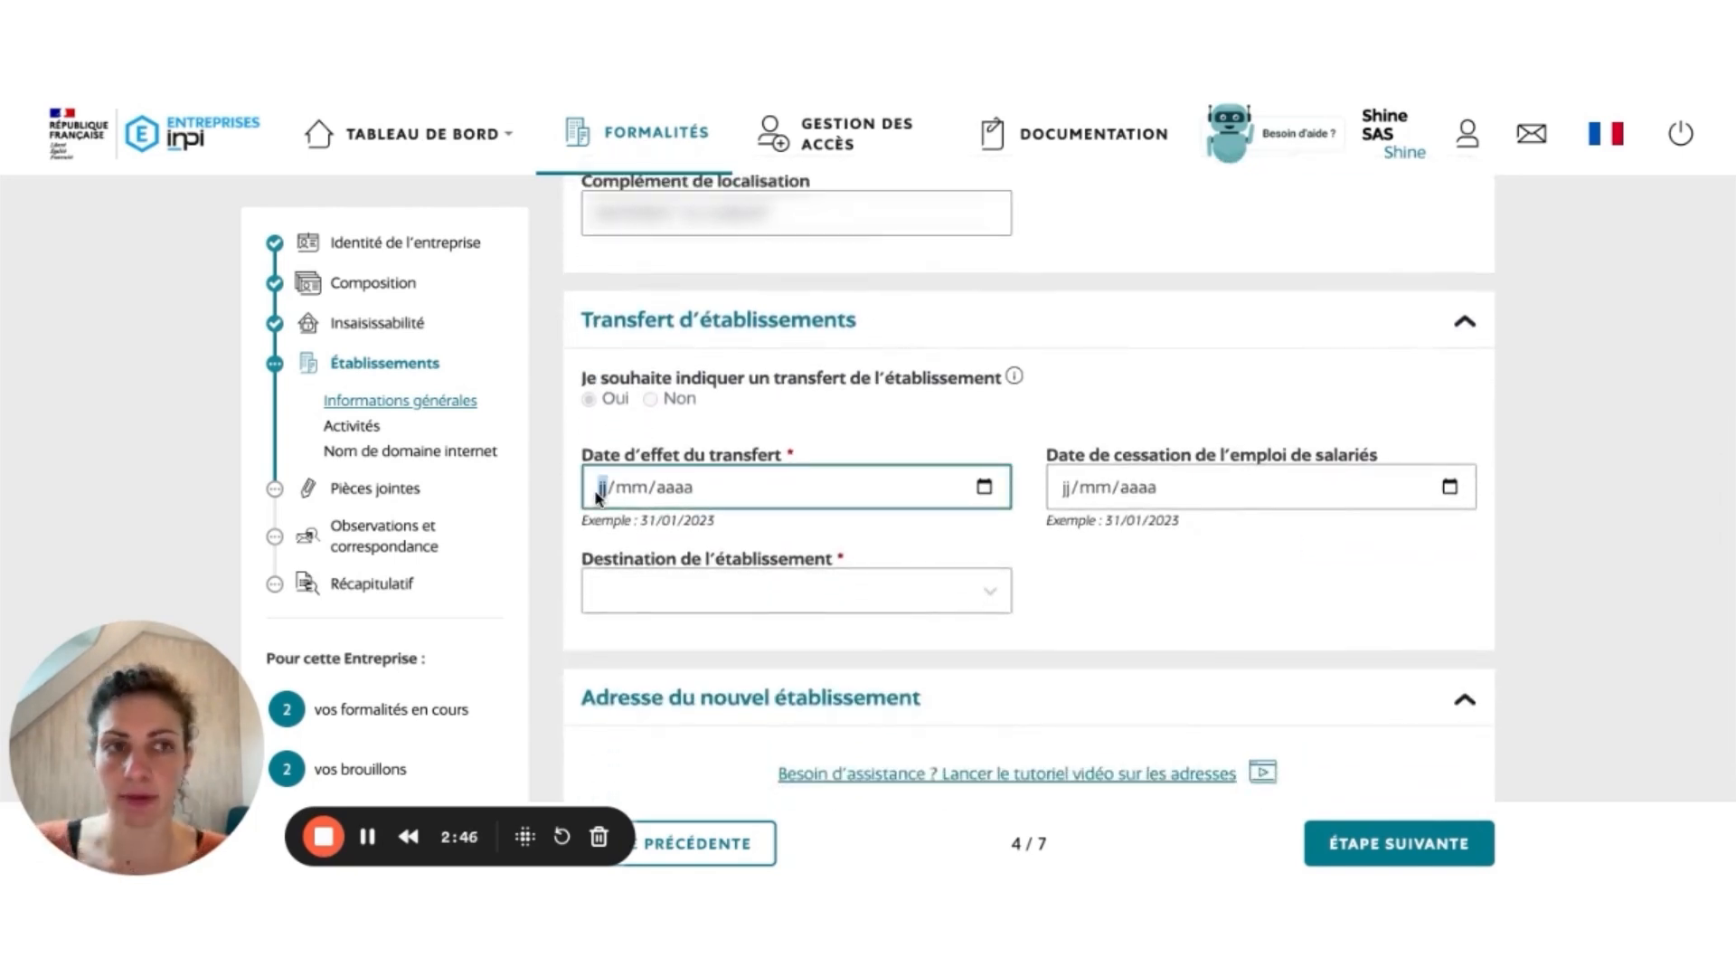
pyautogui.write('28/03/20')
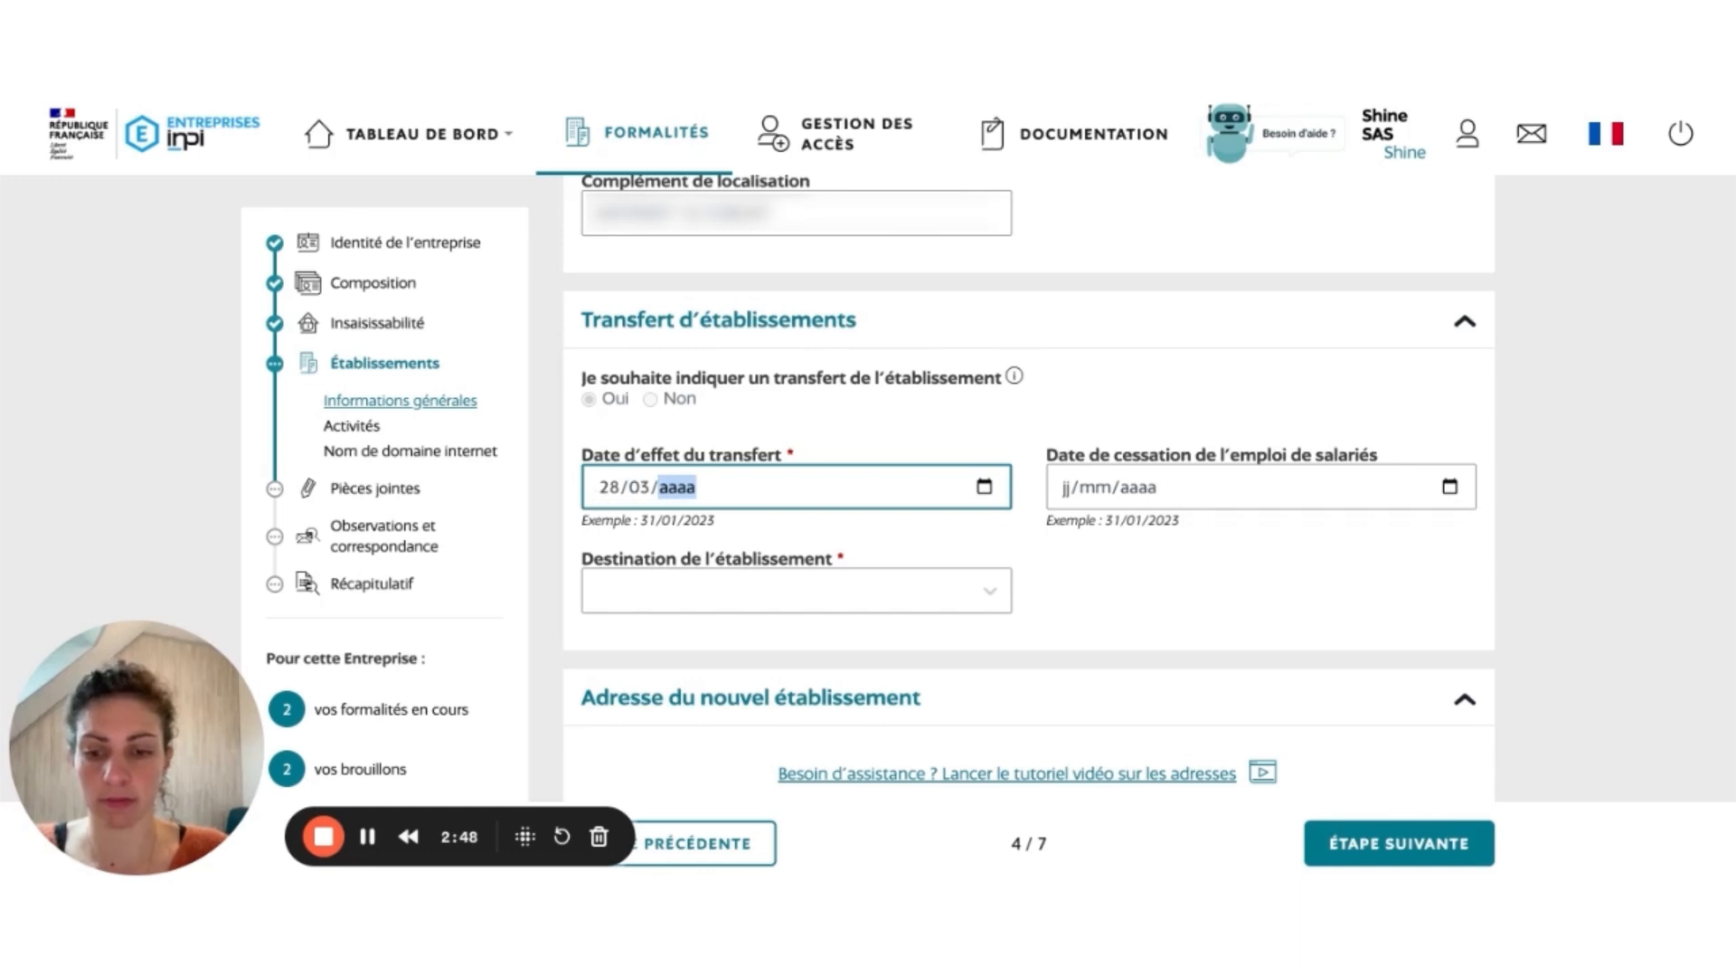
pyautogui.write('24')
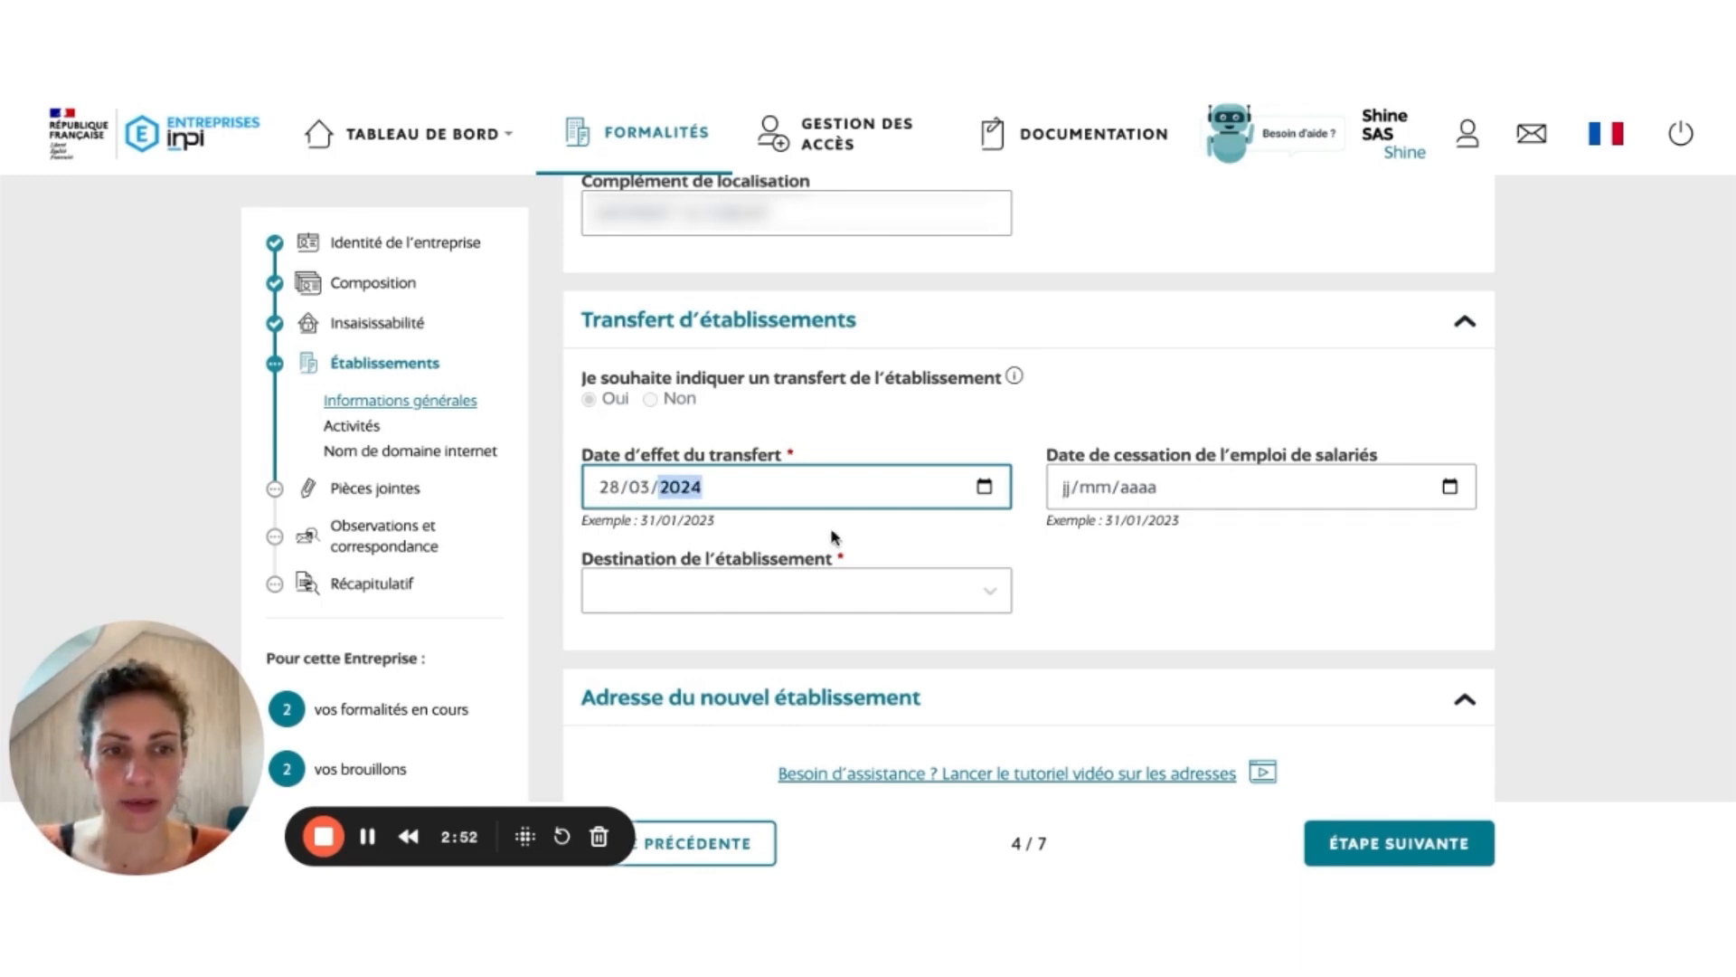
pyautogui.click(741, 594)
pyautogui.scroll(-1, 743, 597)
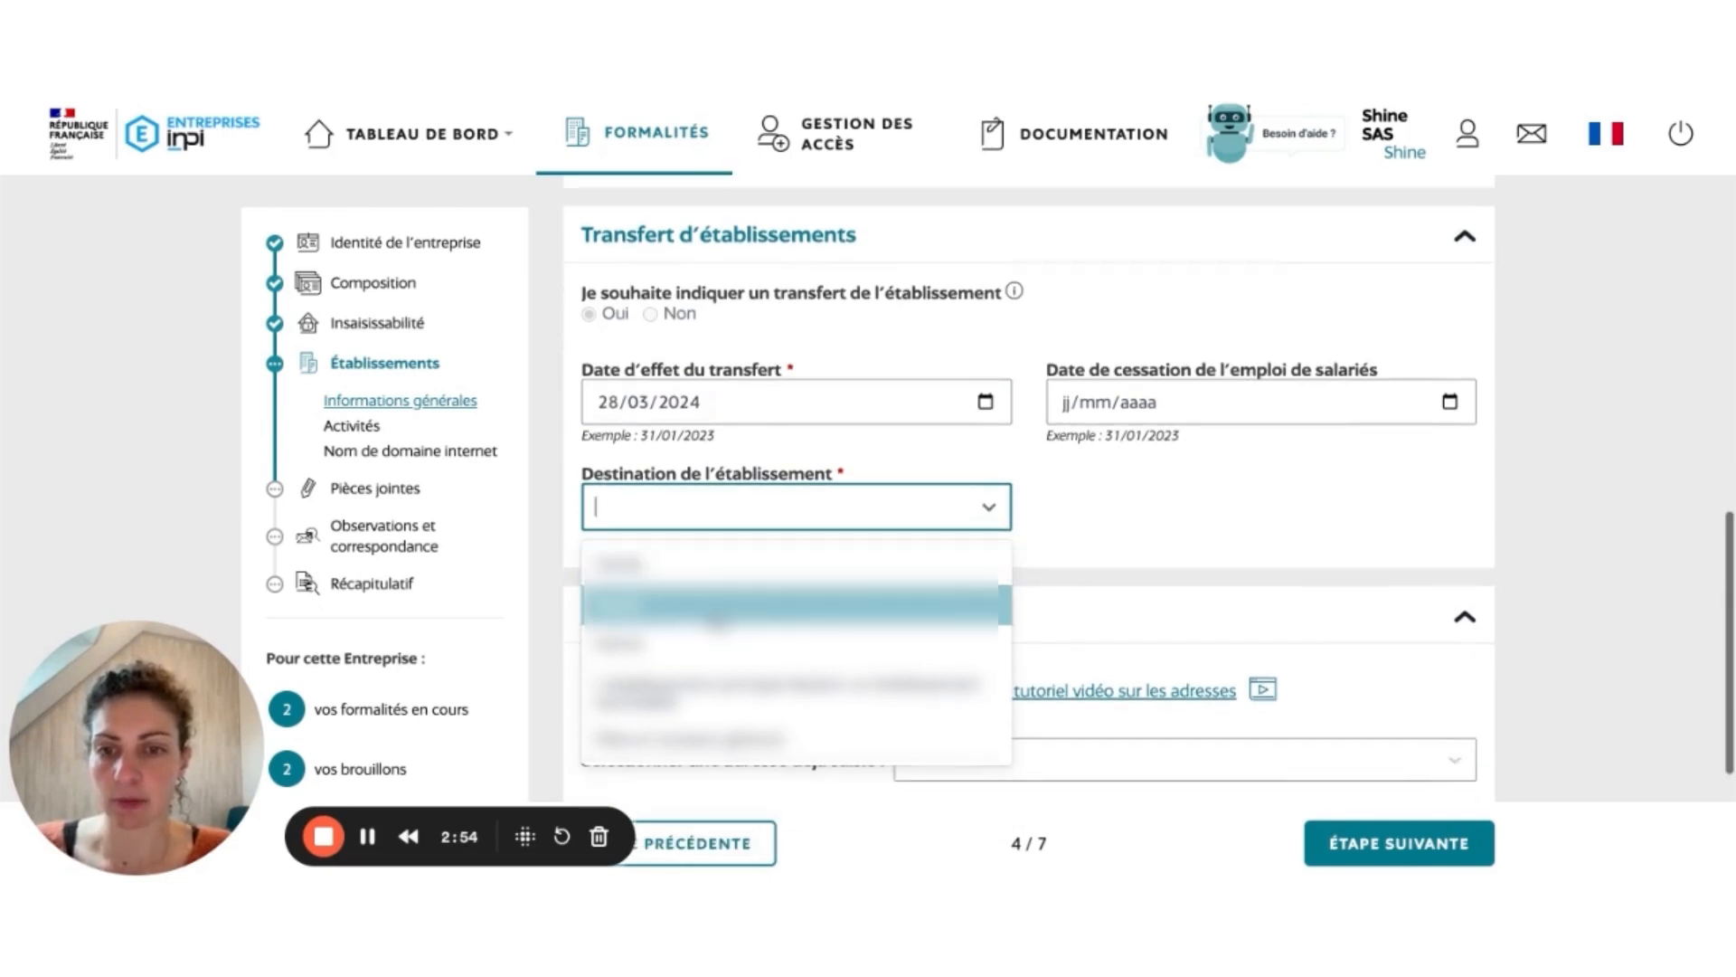
pyautogui.click(655, 639)
pyautogui.scroll(-2, 655, 646)
pyautogui.scroll(-1, 655, 645)
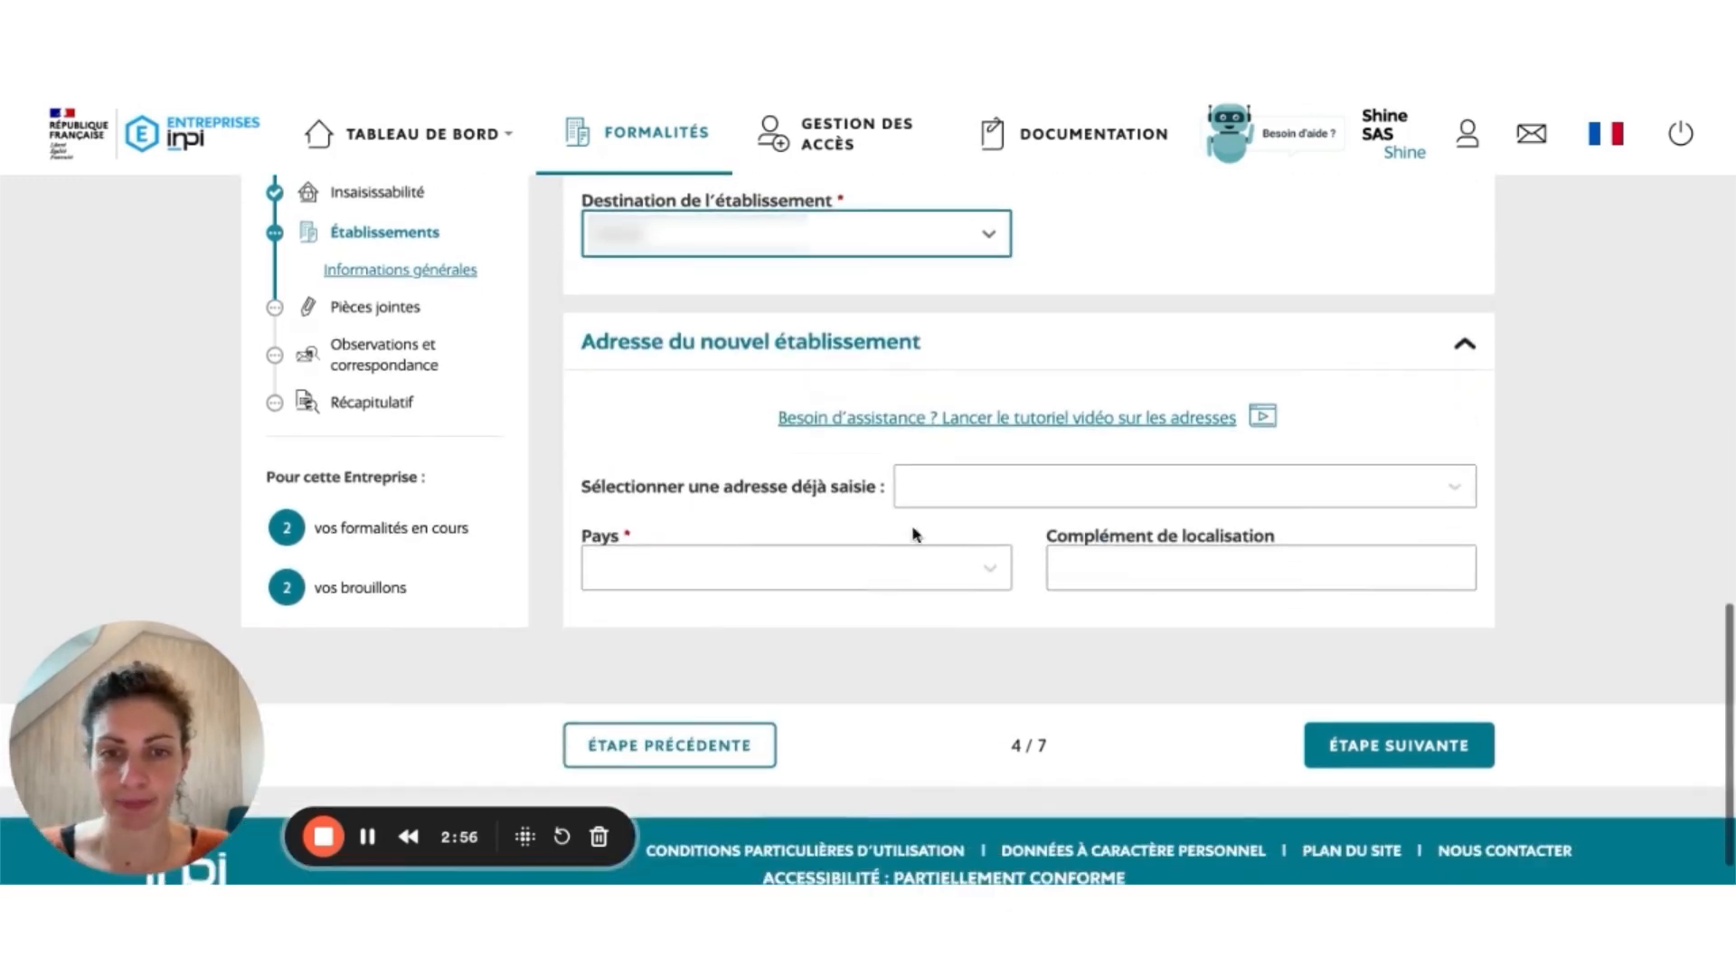
# Set the new establishment's country to FRANCE and fill in its address from the matching suggestion.
pyautogui.click(973, 502)
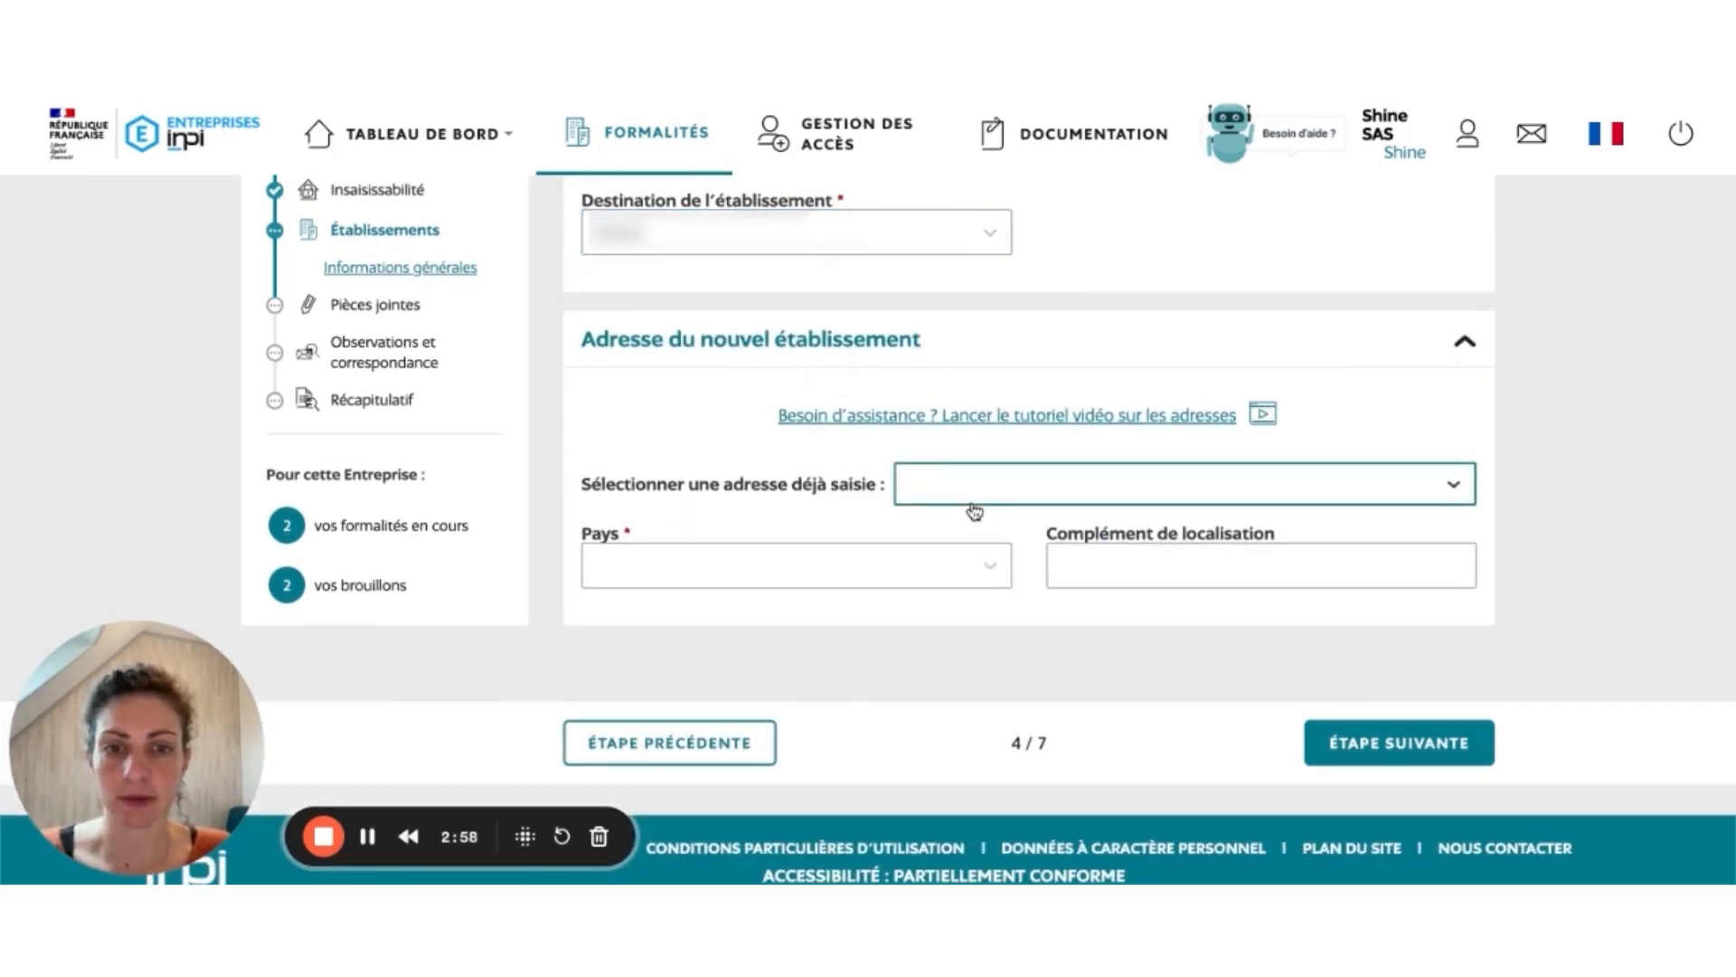
pyautogui.click(823, 579)
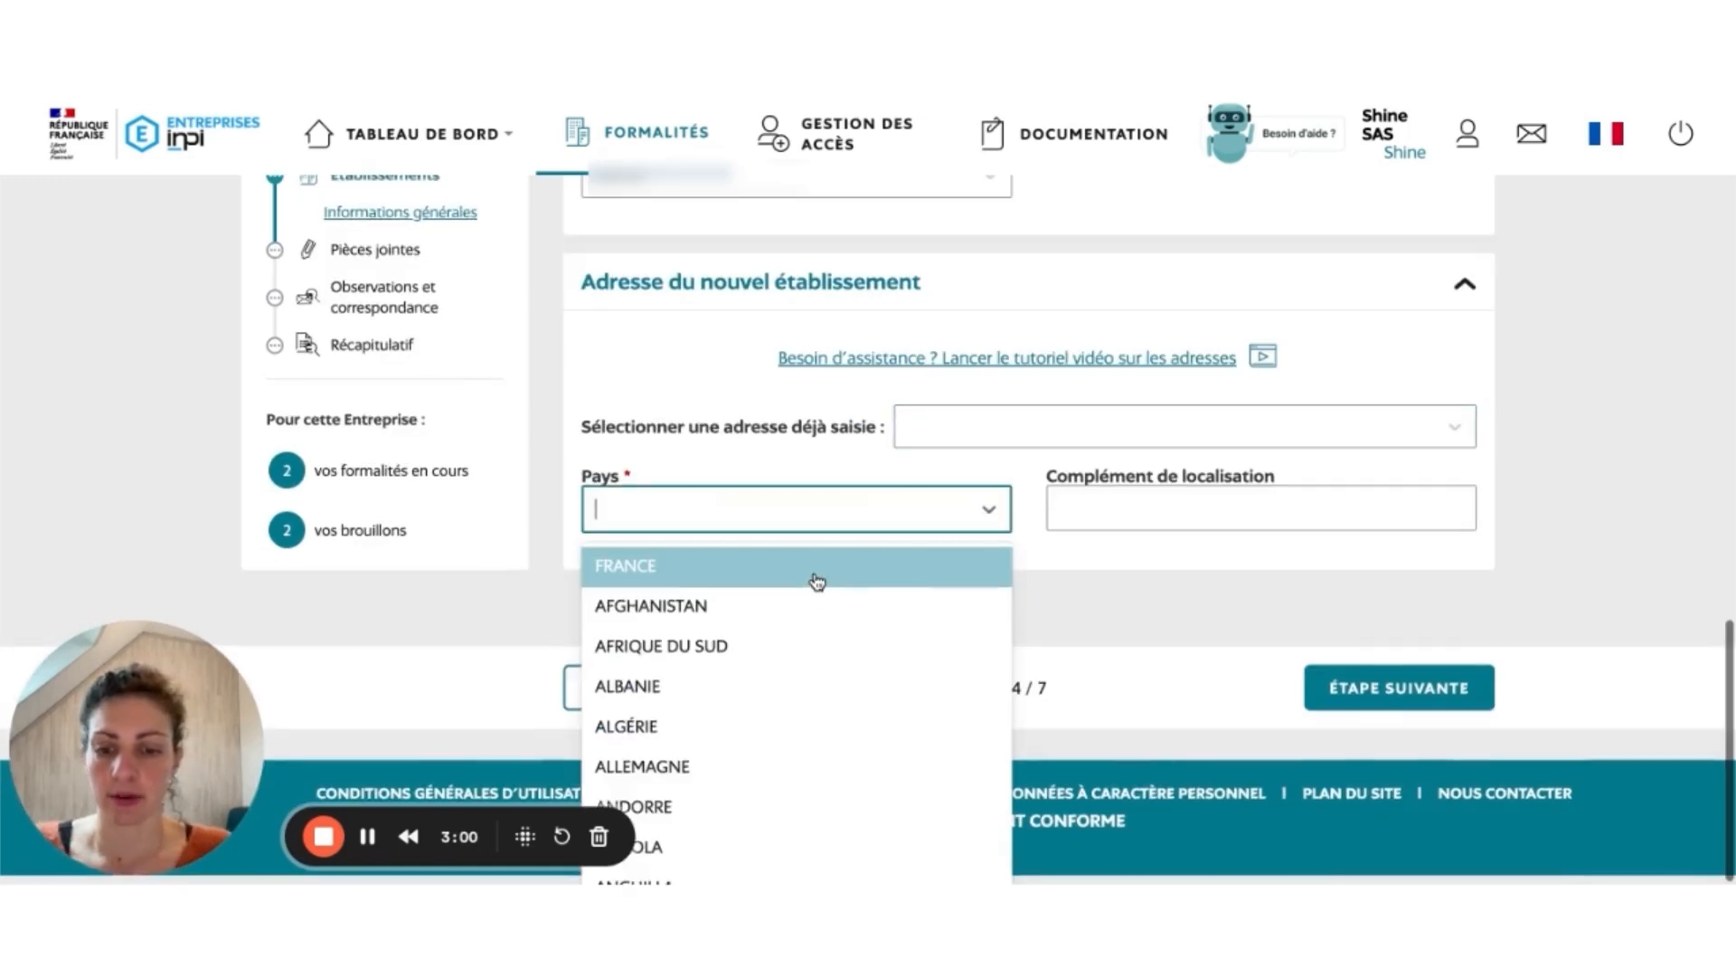
pyautogui.write('fra')
pyautogui.click(815, 579)
pyautogui.click(854, 593)
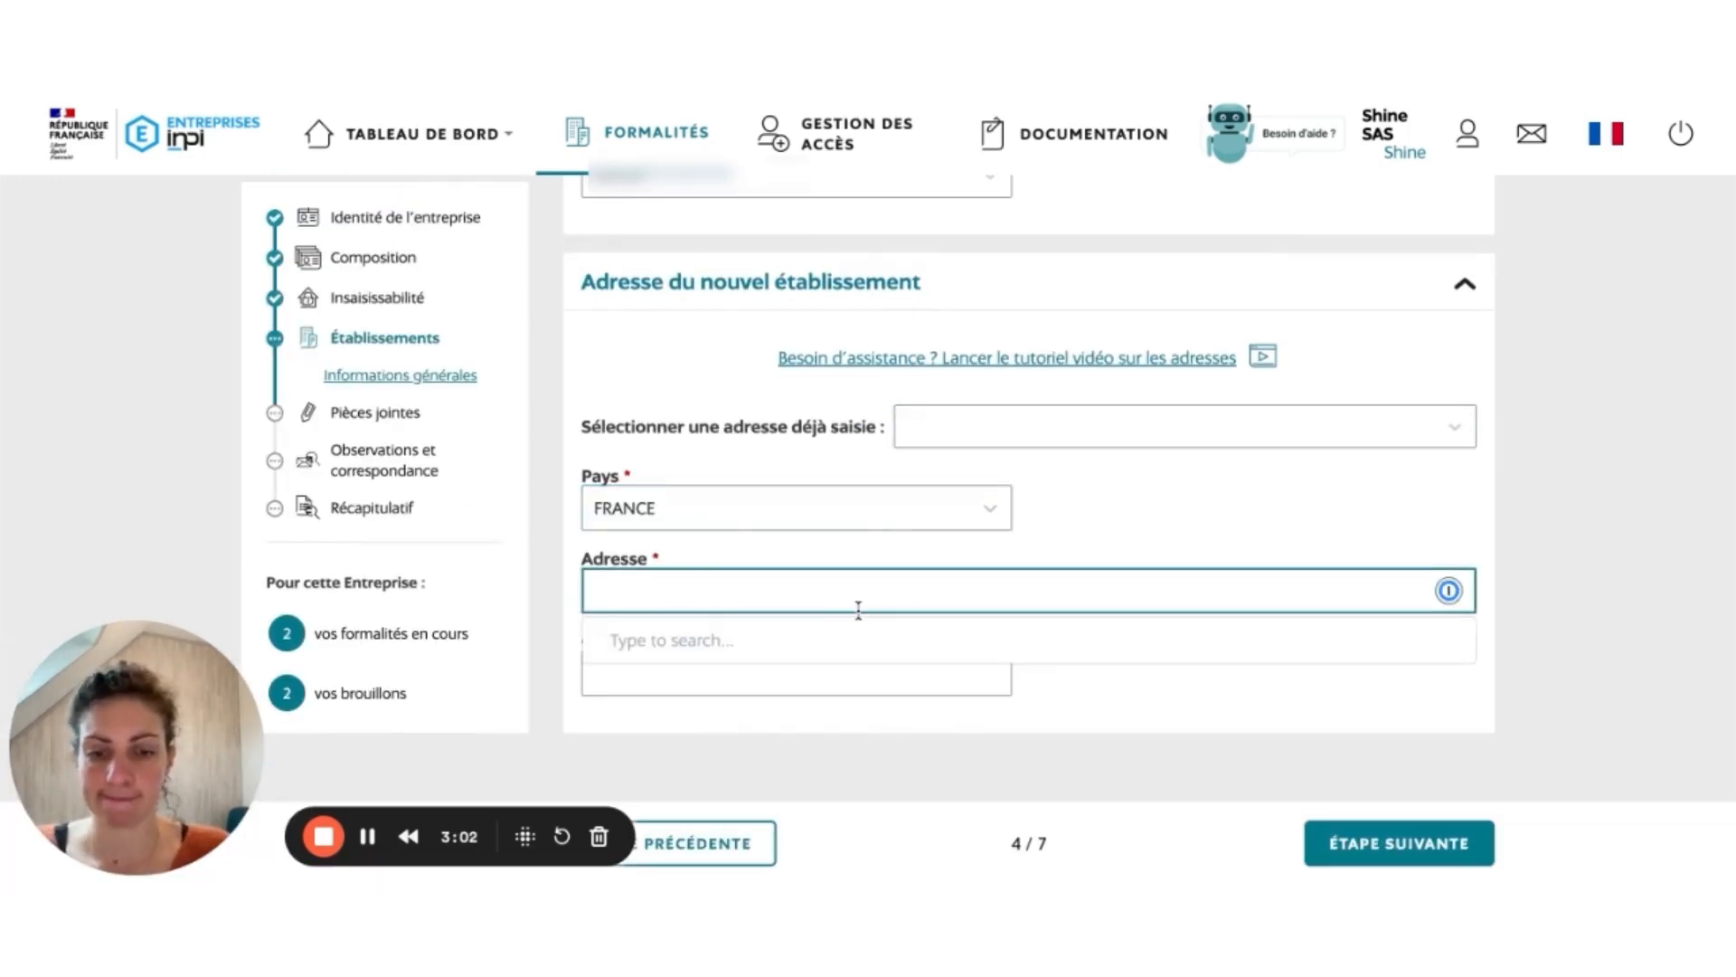
pyautogui.hotkey('ctrl', 'v')
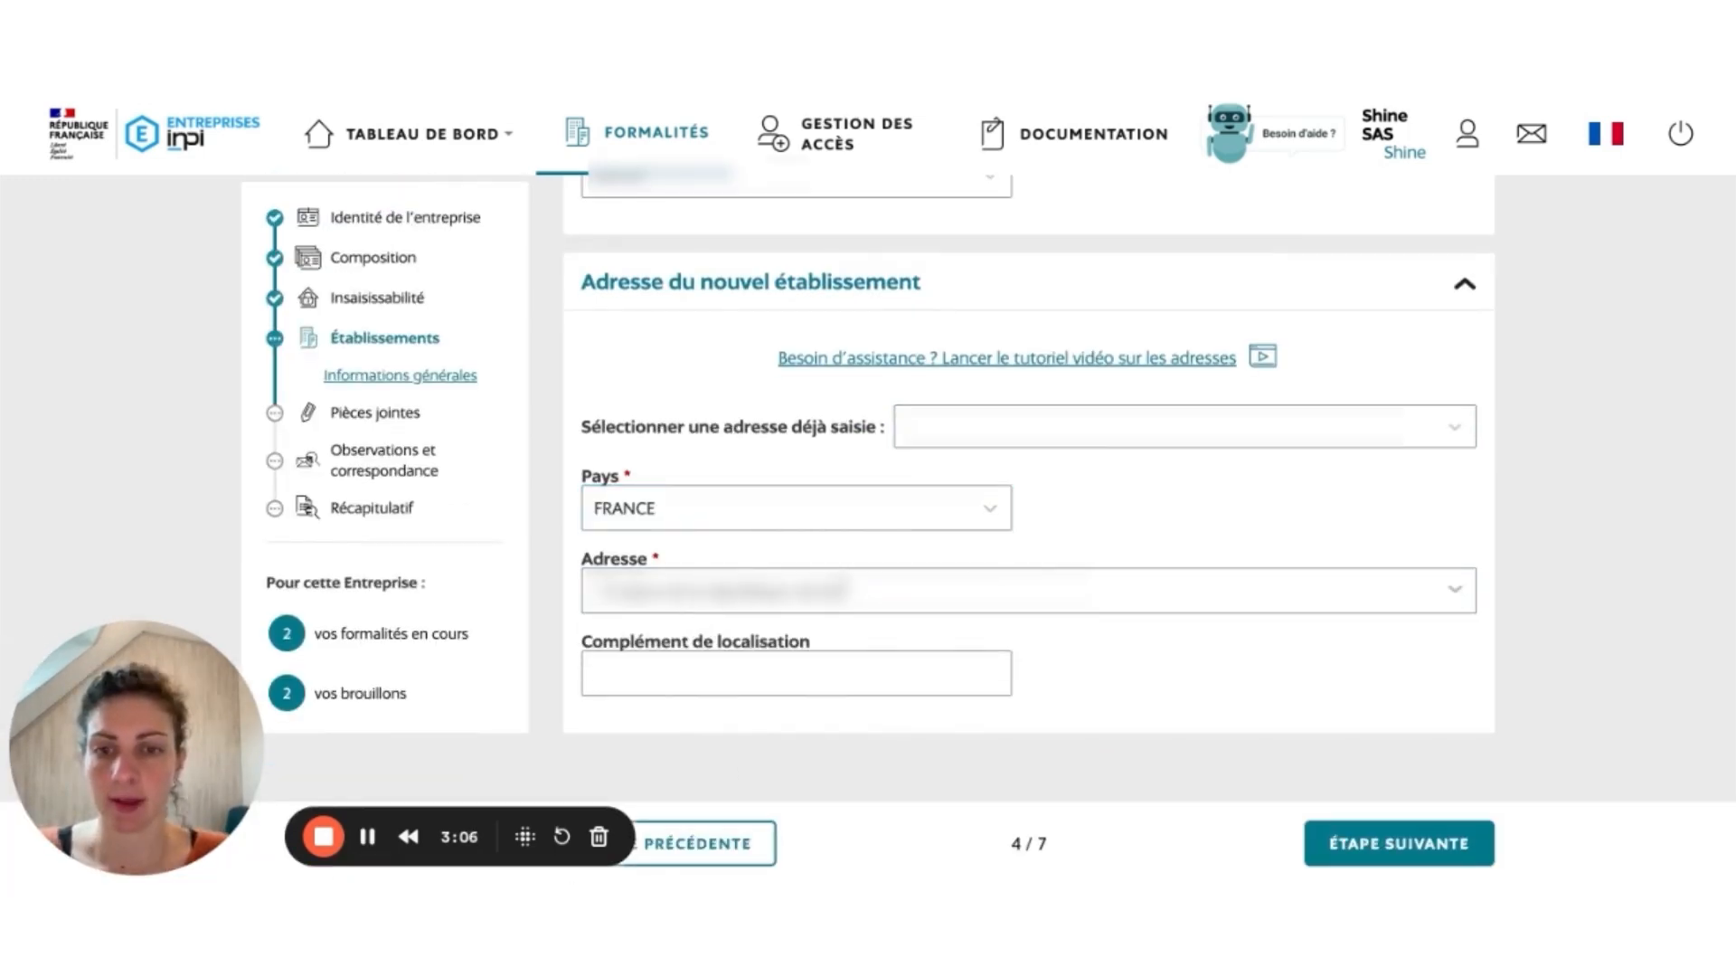
pyautogui.click(794, 592)
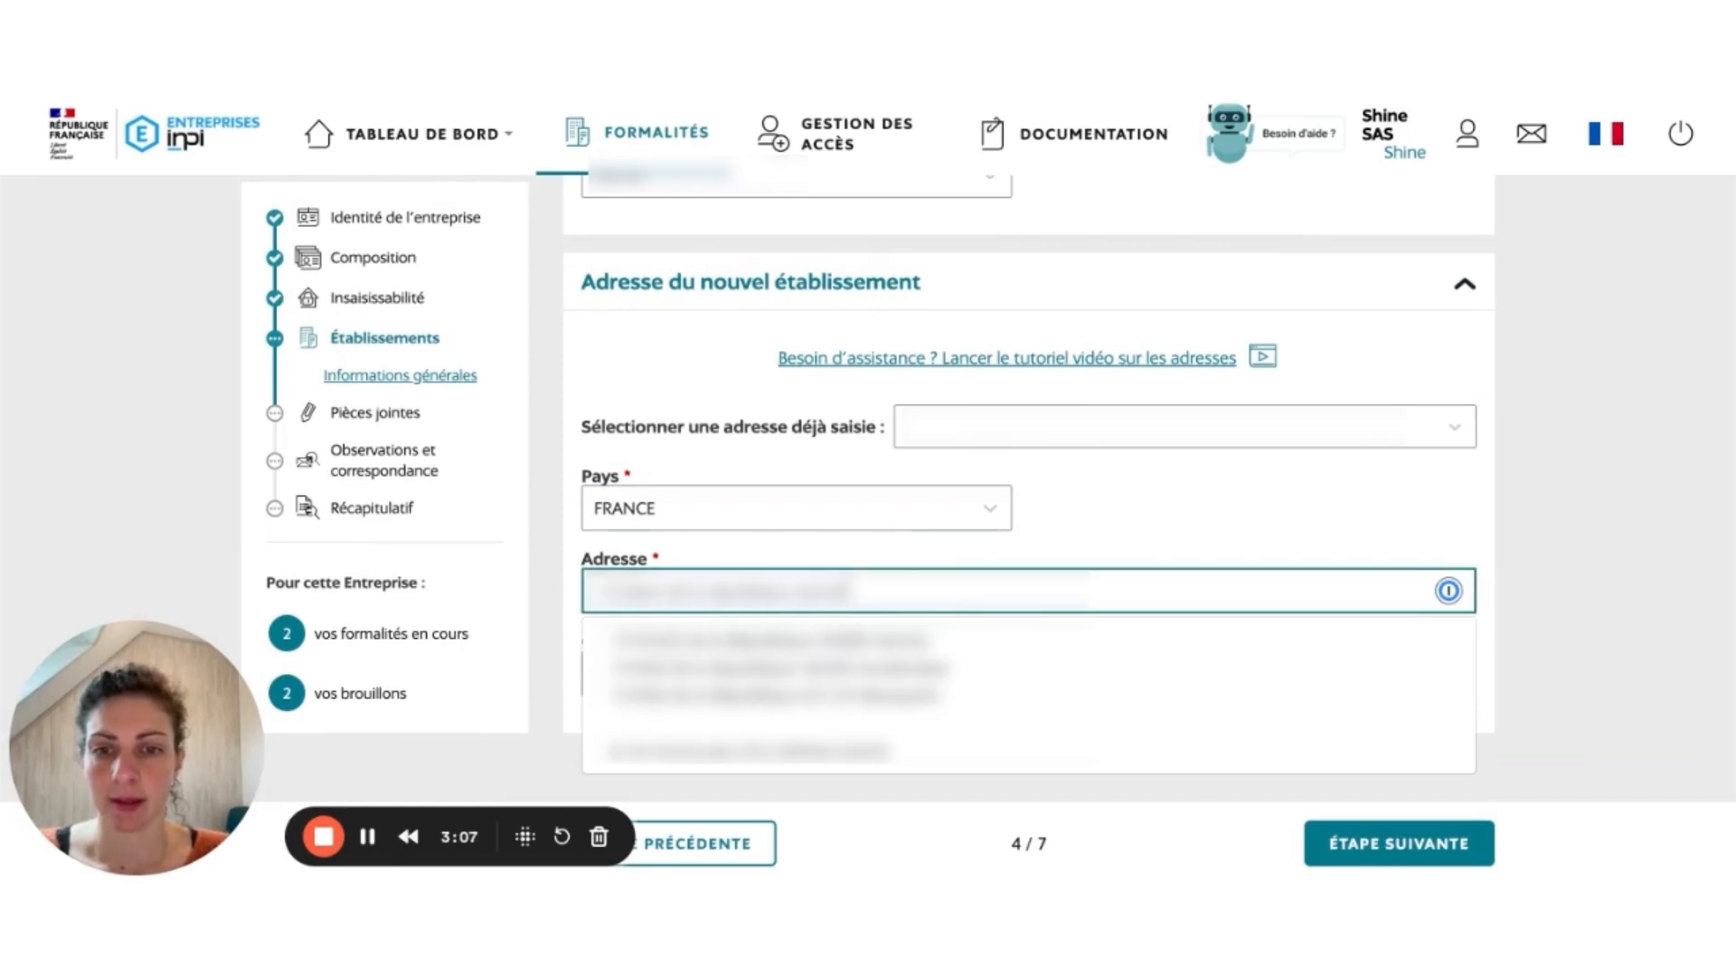
pyautogui.click(792, 649)
# Review and submit the transfer details, then validate the list of closed and opened establishments.
pyautogui.scroll(-1, 882, 518)
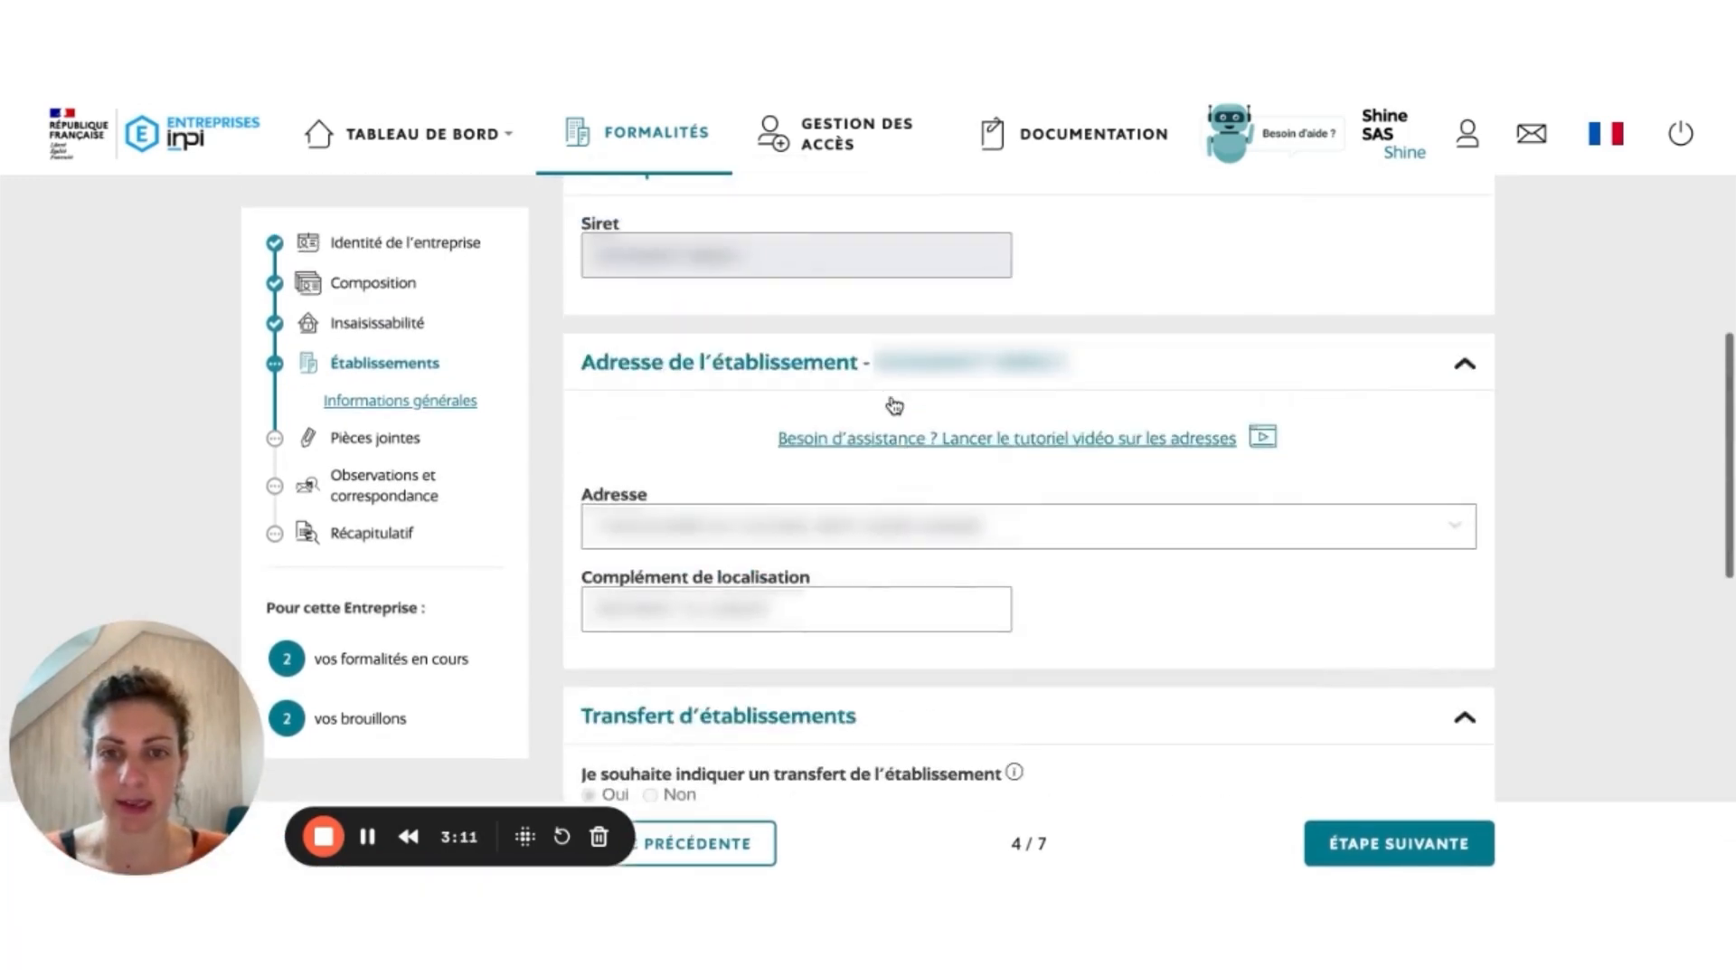
pyautogui.scroll(-2, 890, 398)
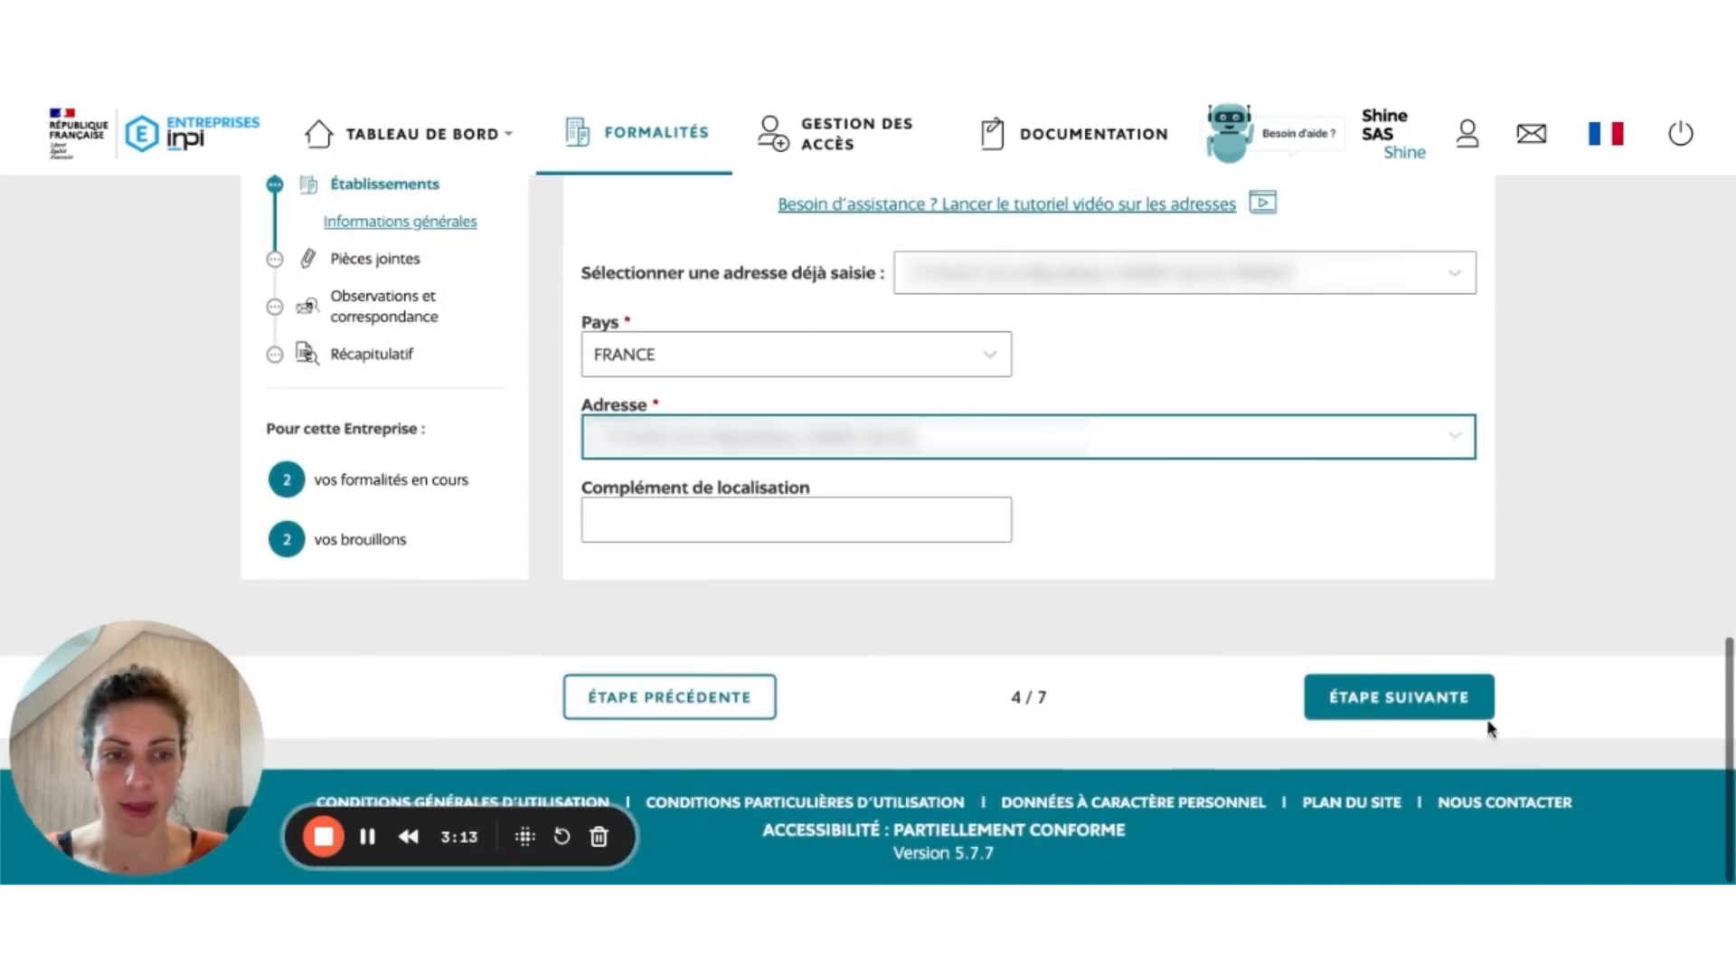
pyautogui.click(1474, 710)
pyautogui.scroll(-8, 1609, 589)
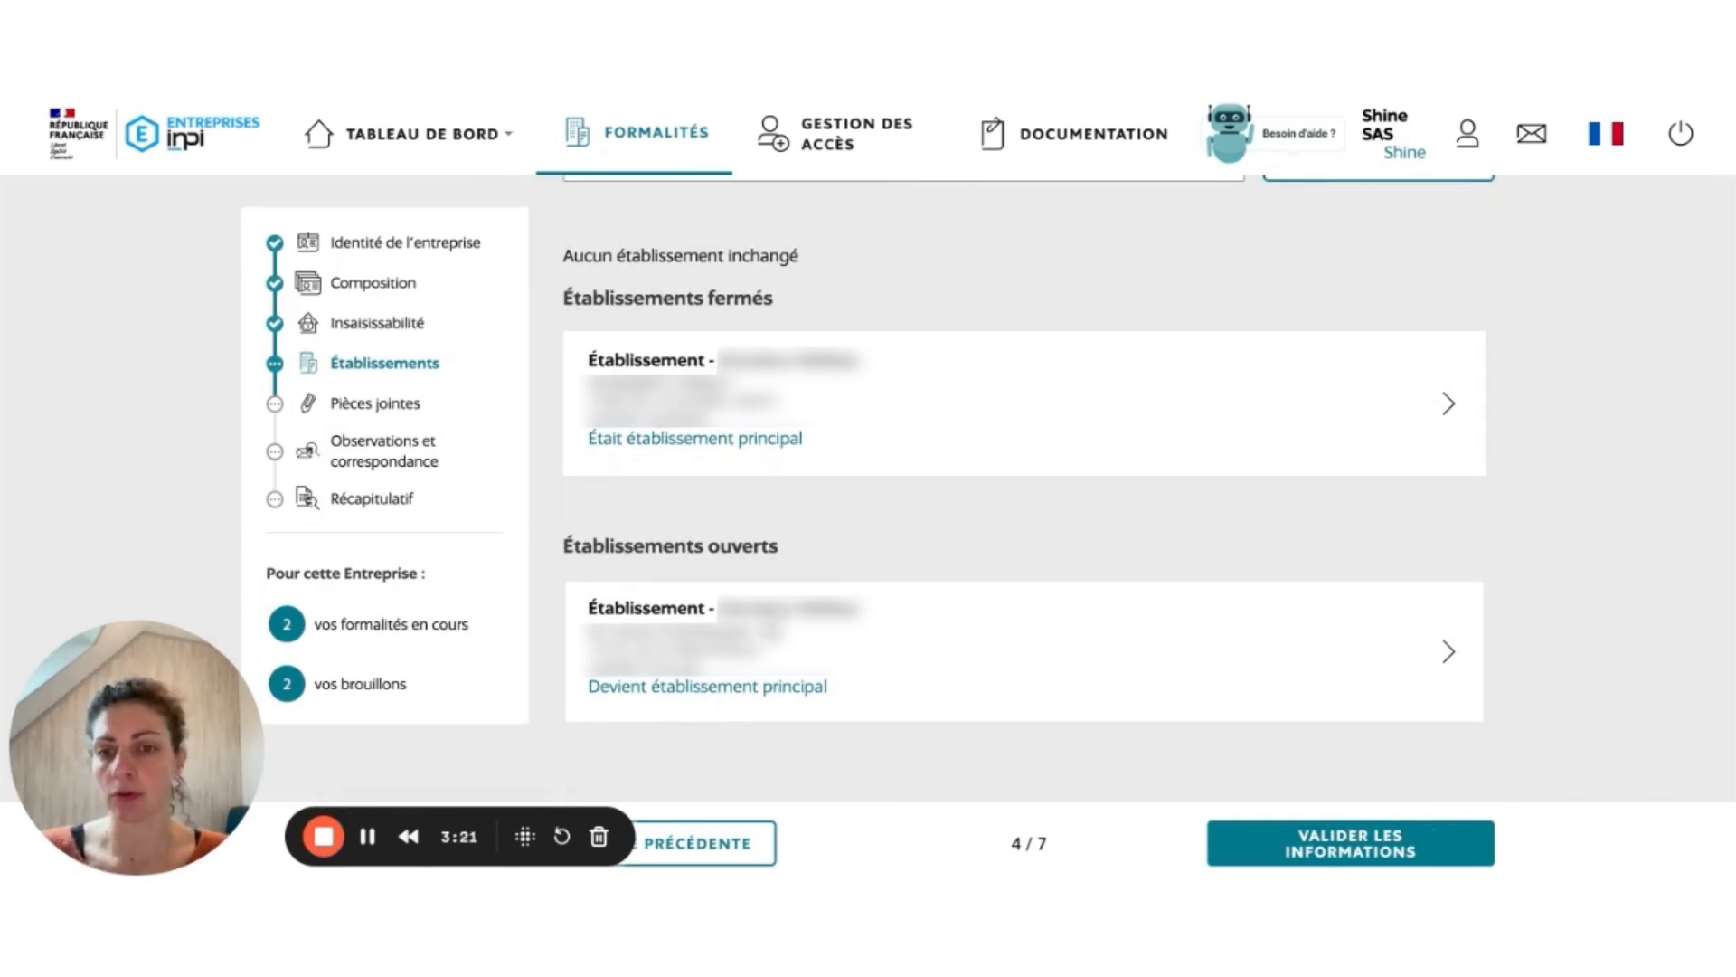
pyautogui.click(1303, 851)
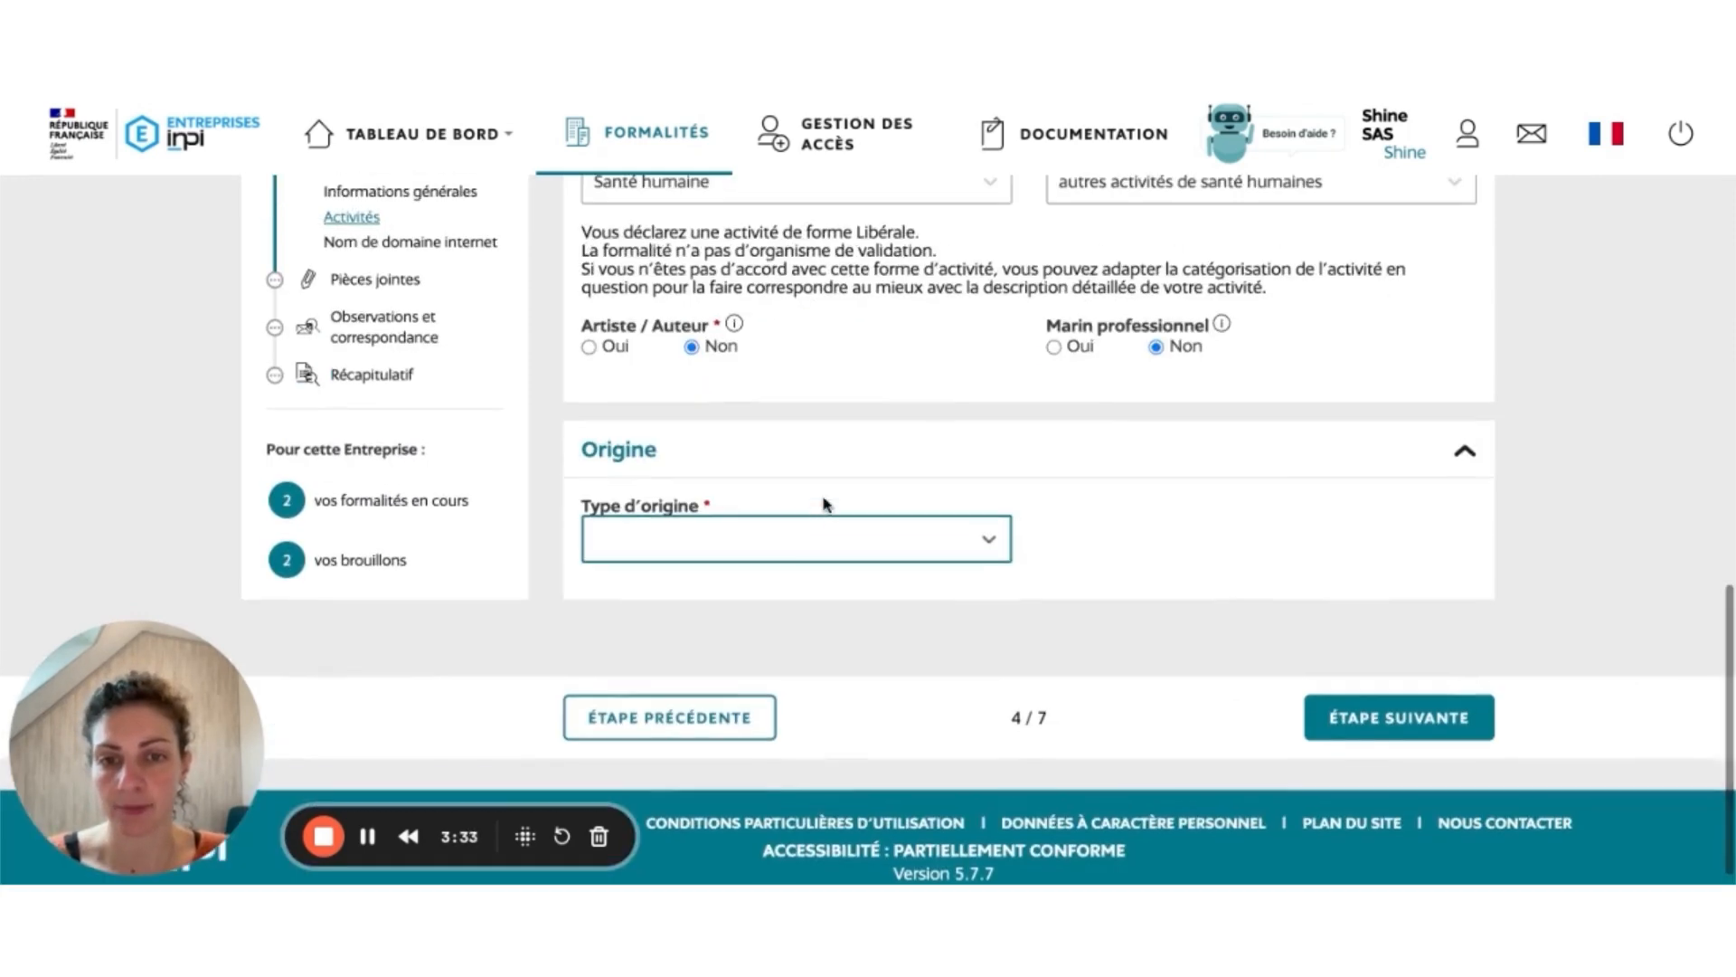
# Set the origin type of the Réflexologie activity to Création and submit the activity.
pyautogui.scroll(6, 789, 423)
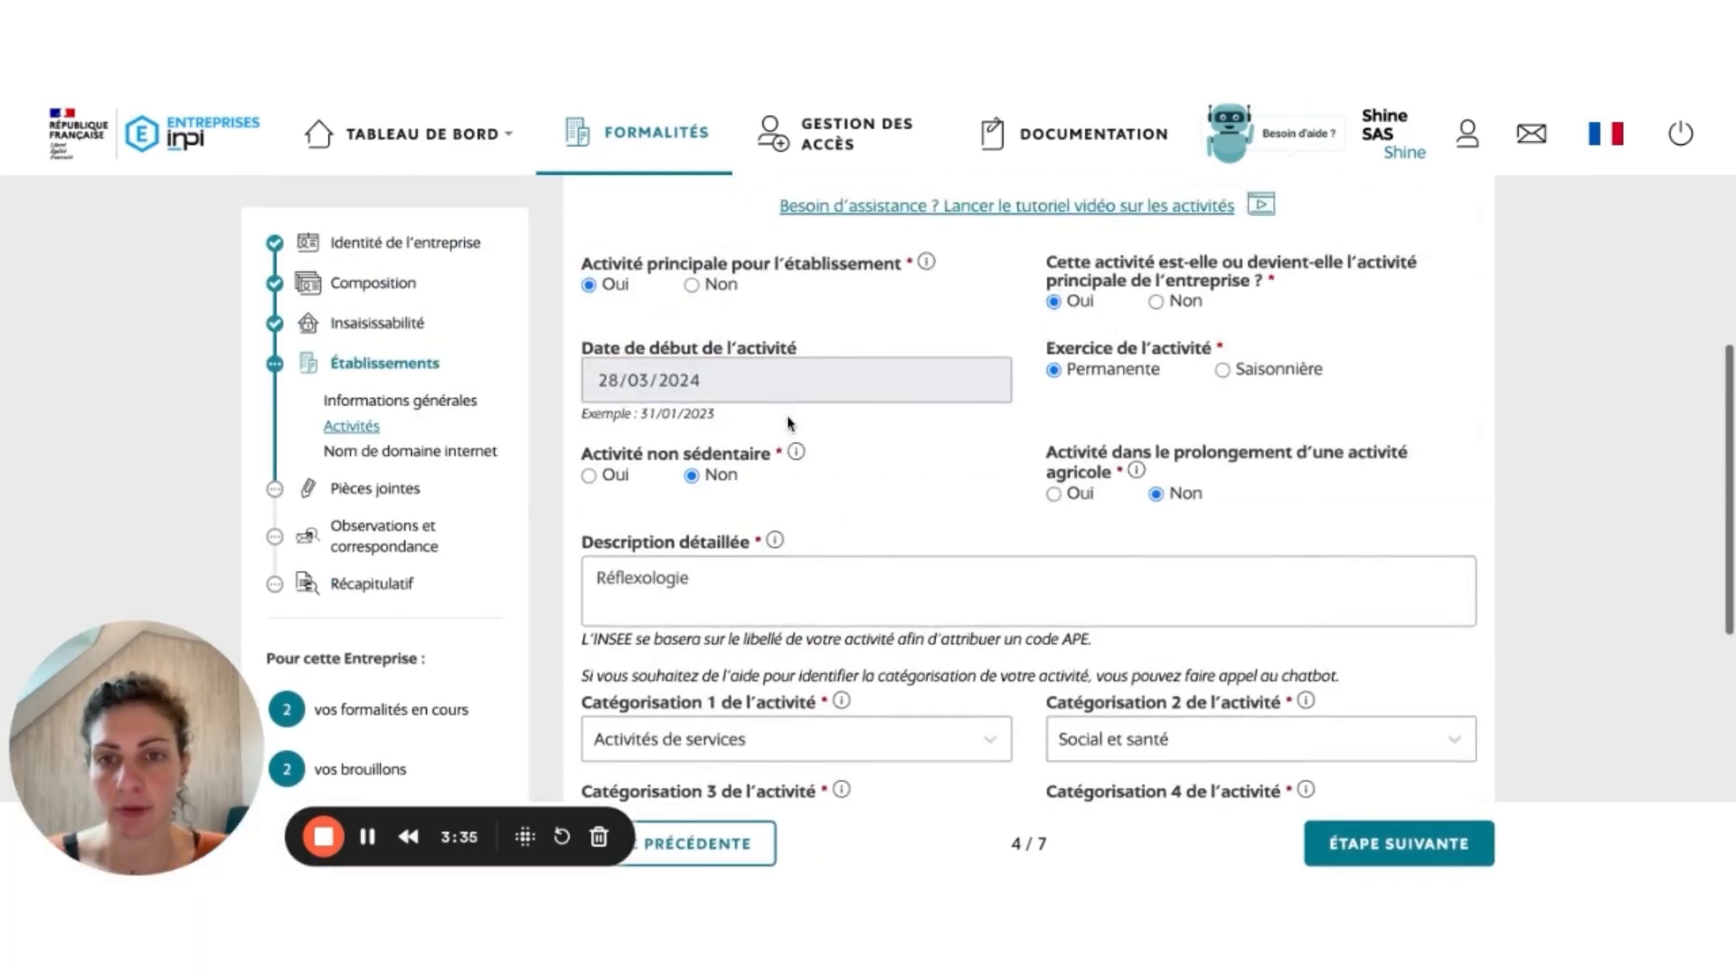
pyautogui.scroll(-10, 786, 423)
pyautogui.click(730, 517)
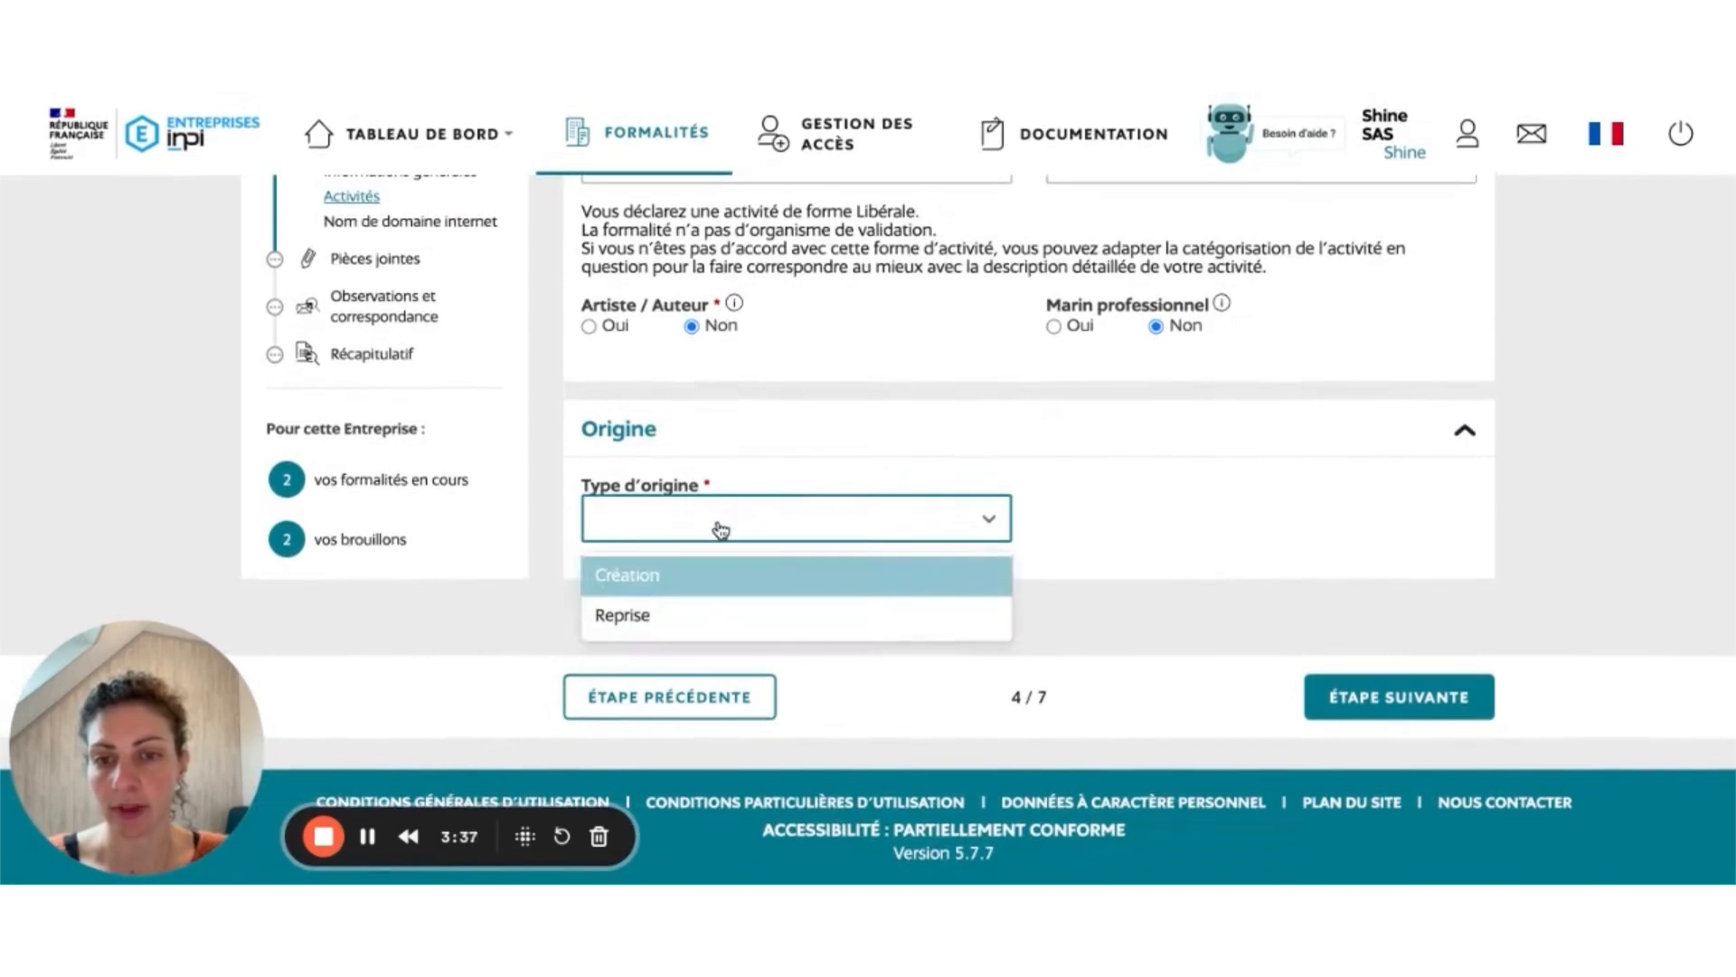
pyautogui.click(670, 589)
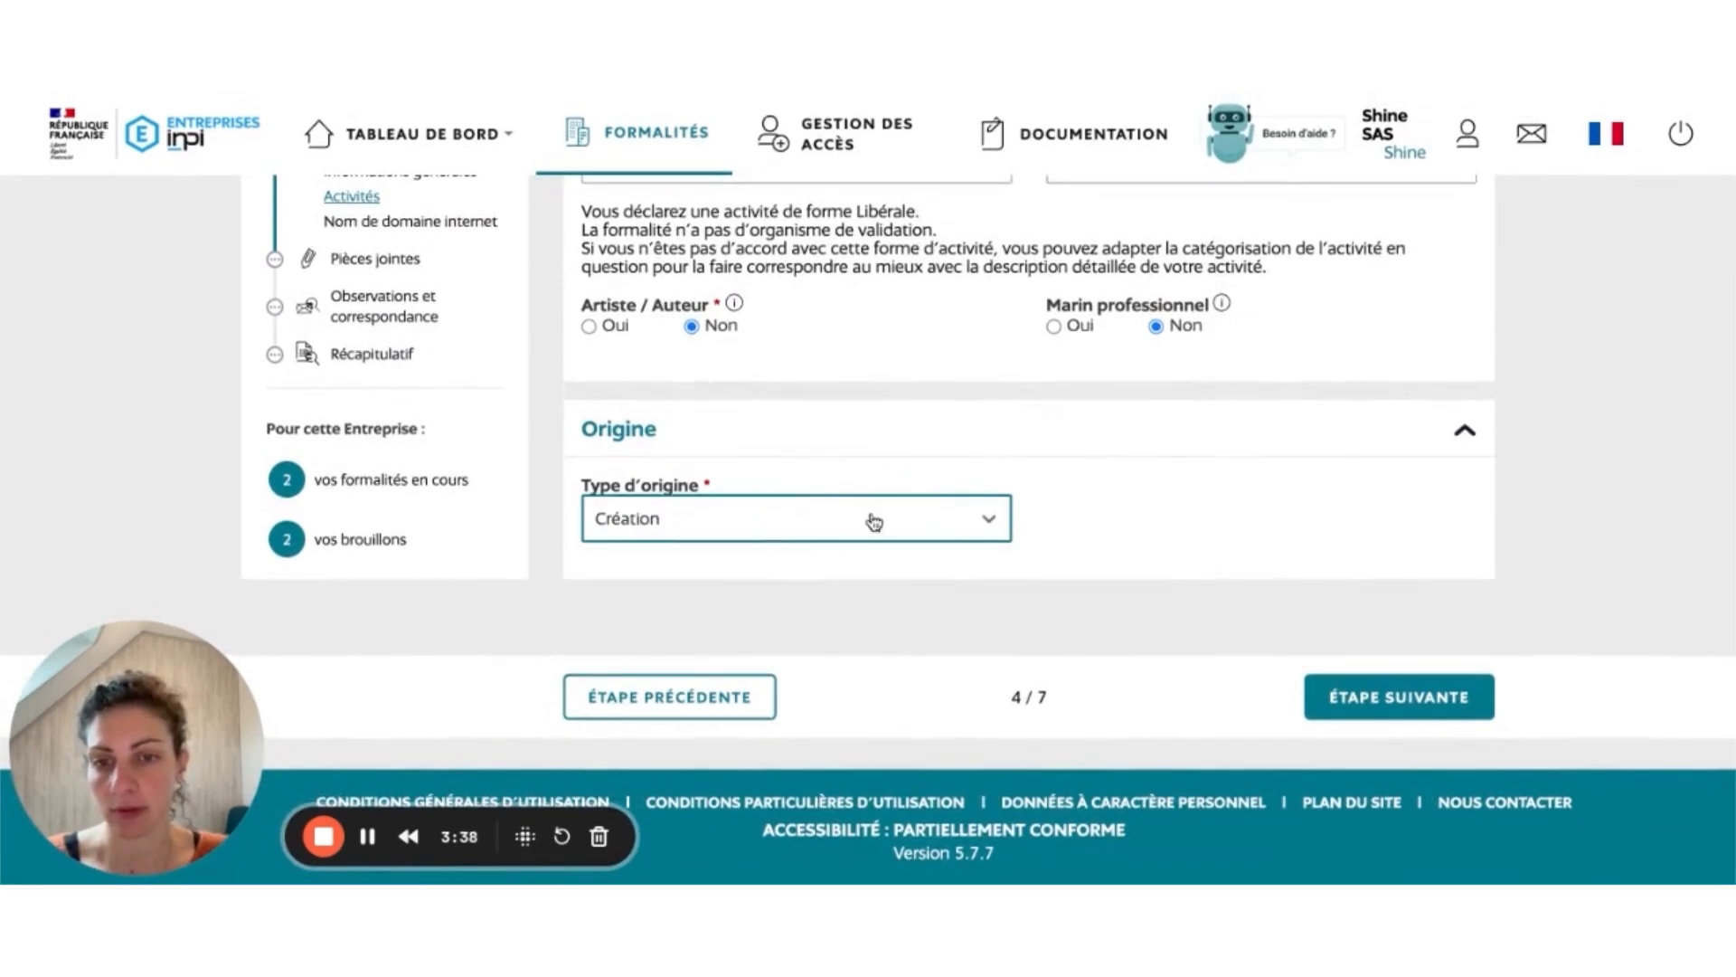
pyautogui.click(1361, 712)
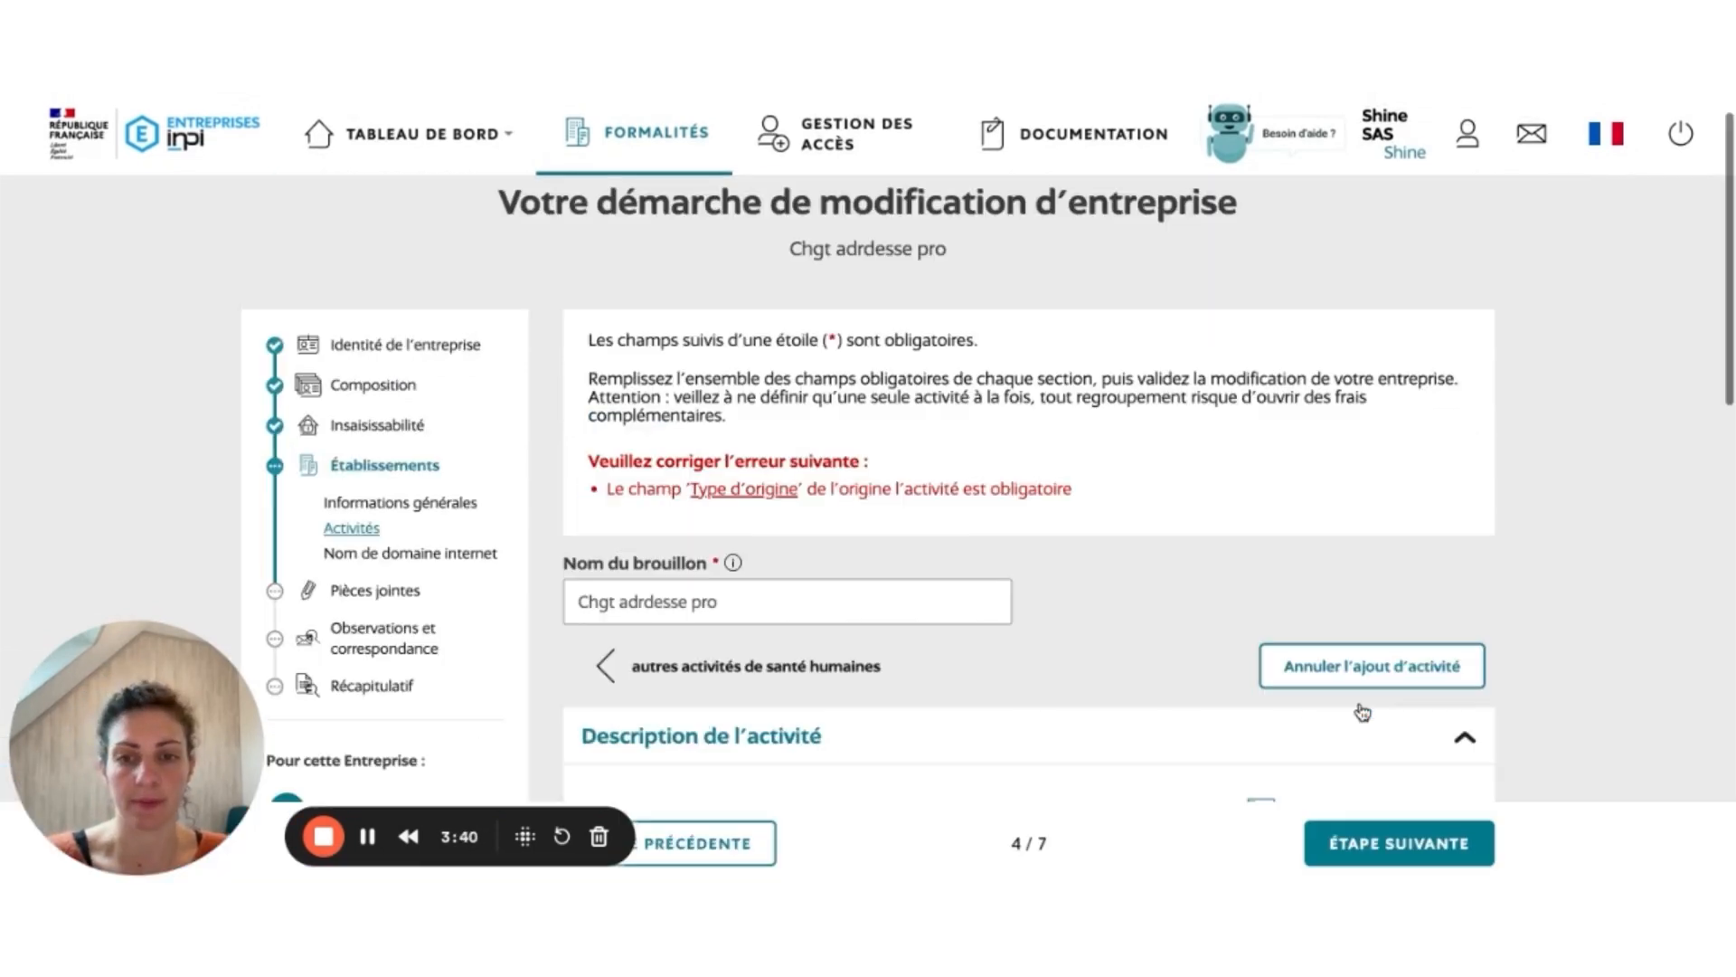
# Open the other activity flagged for a missing origin type, set it to Création and submit it.
pyautogui.click(754, 494)
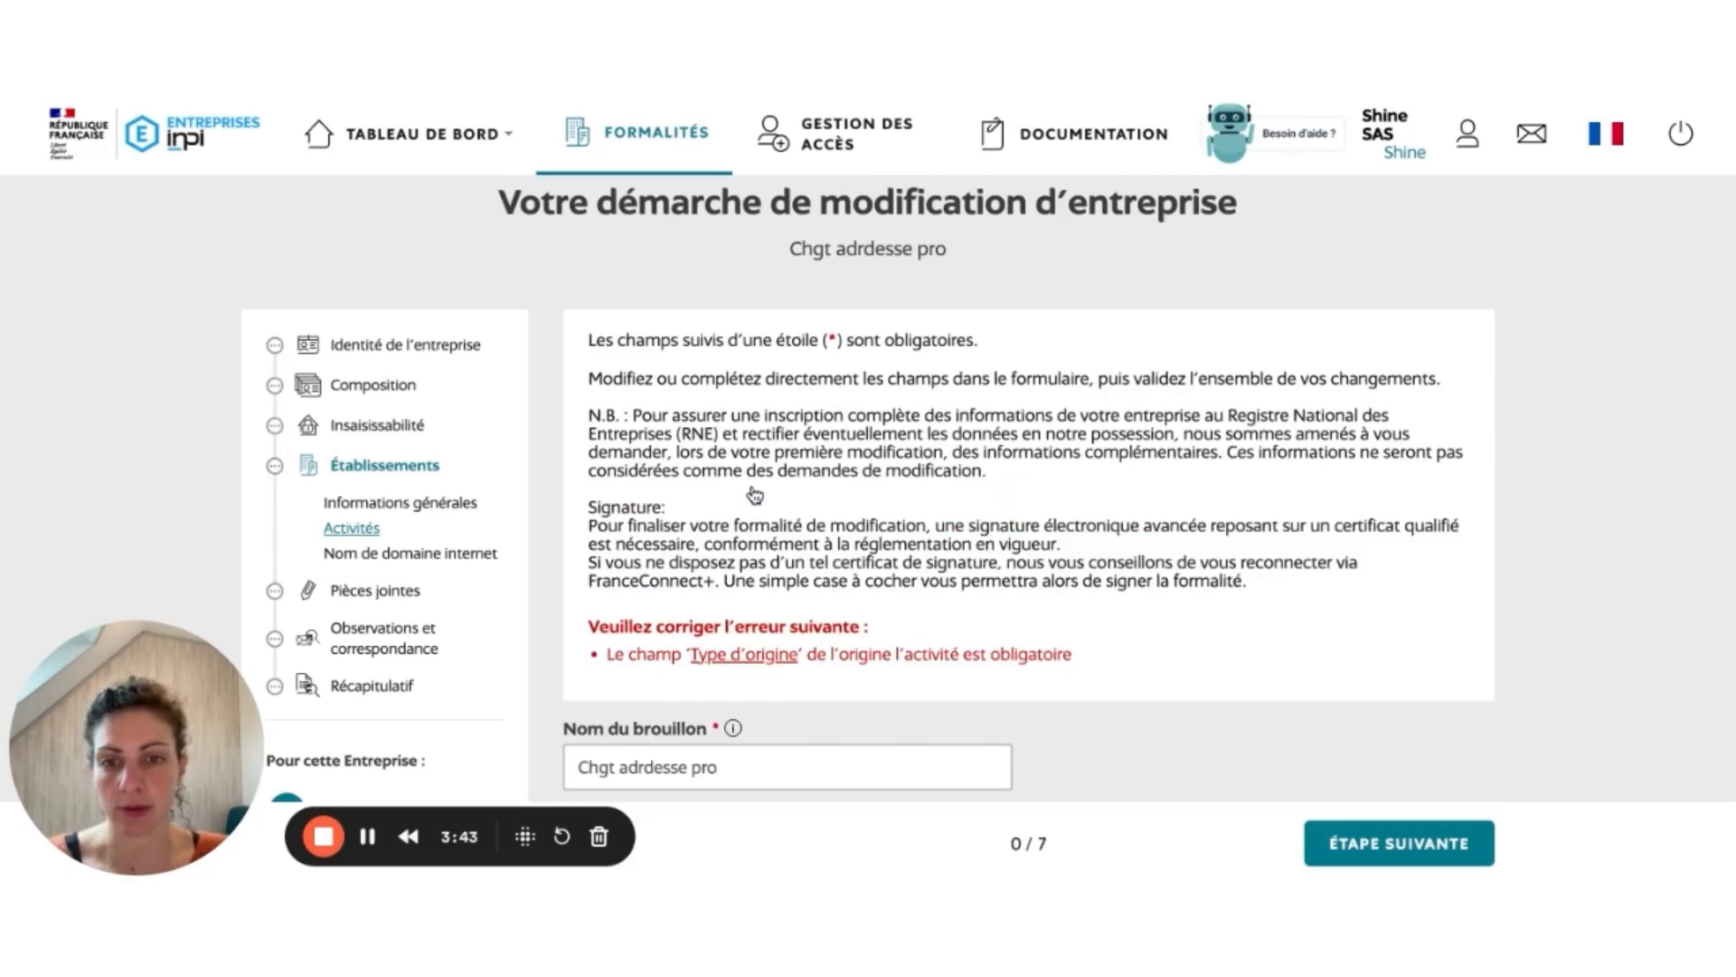
pyautogui.scroll(-4, 732, 666)
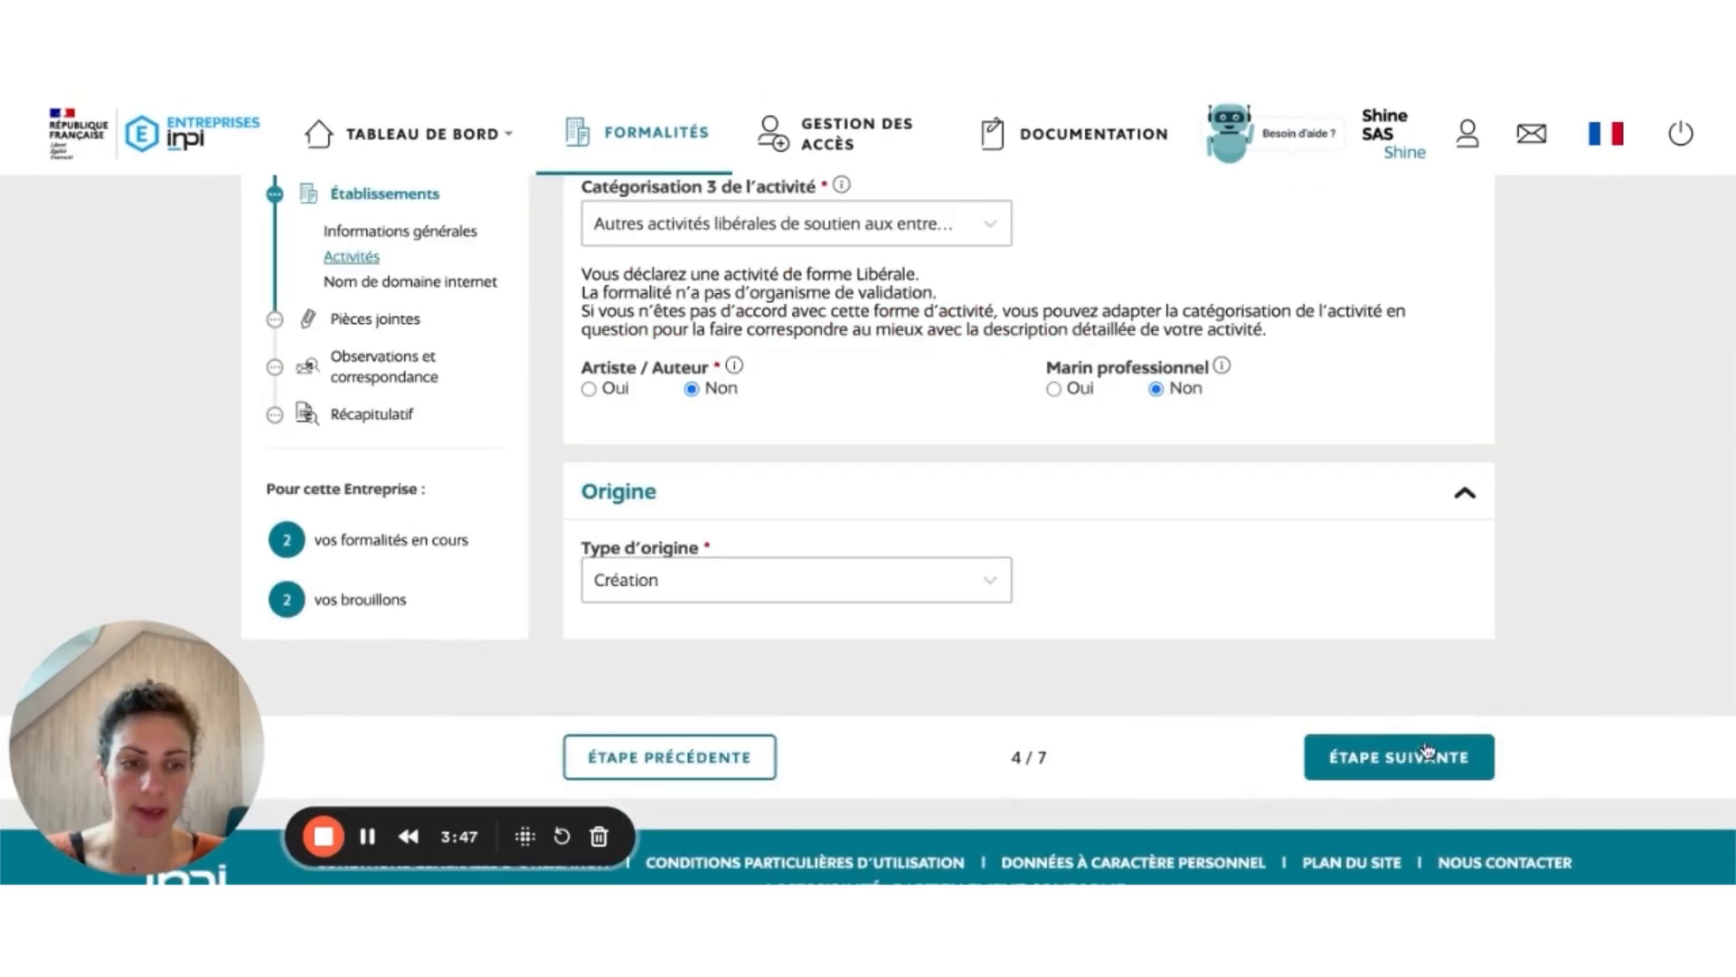
pyautogui.click(1430, 758)
# Continue past the activities list and validate the establishment information to reach Pièces jointes.
pyautogui.scroll(-3, 1516, 679)
pyautogui.scroll(-5, 1515, 678)
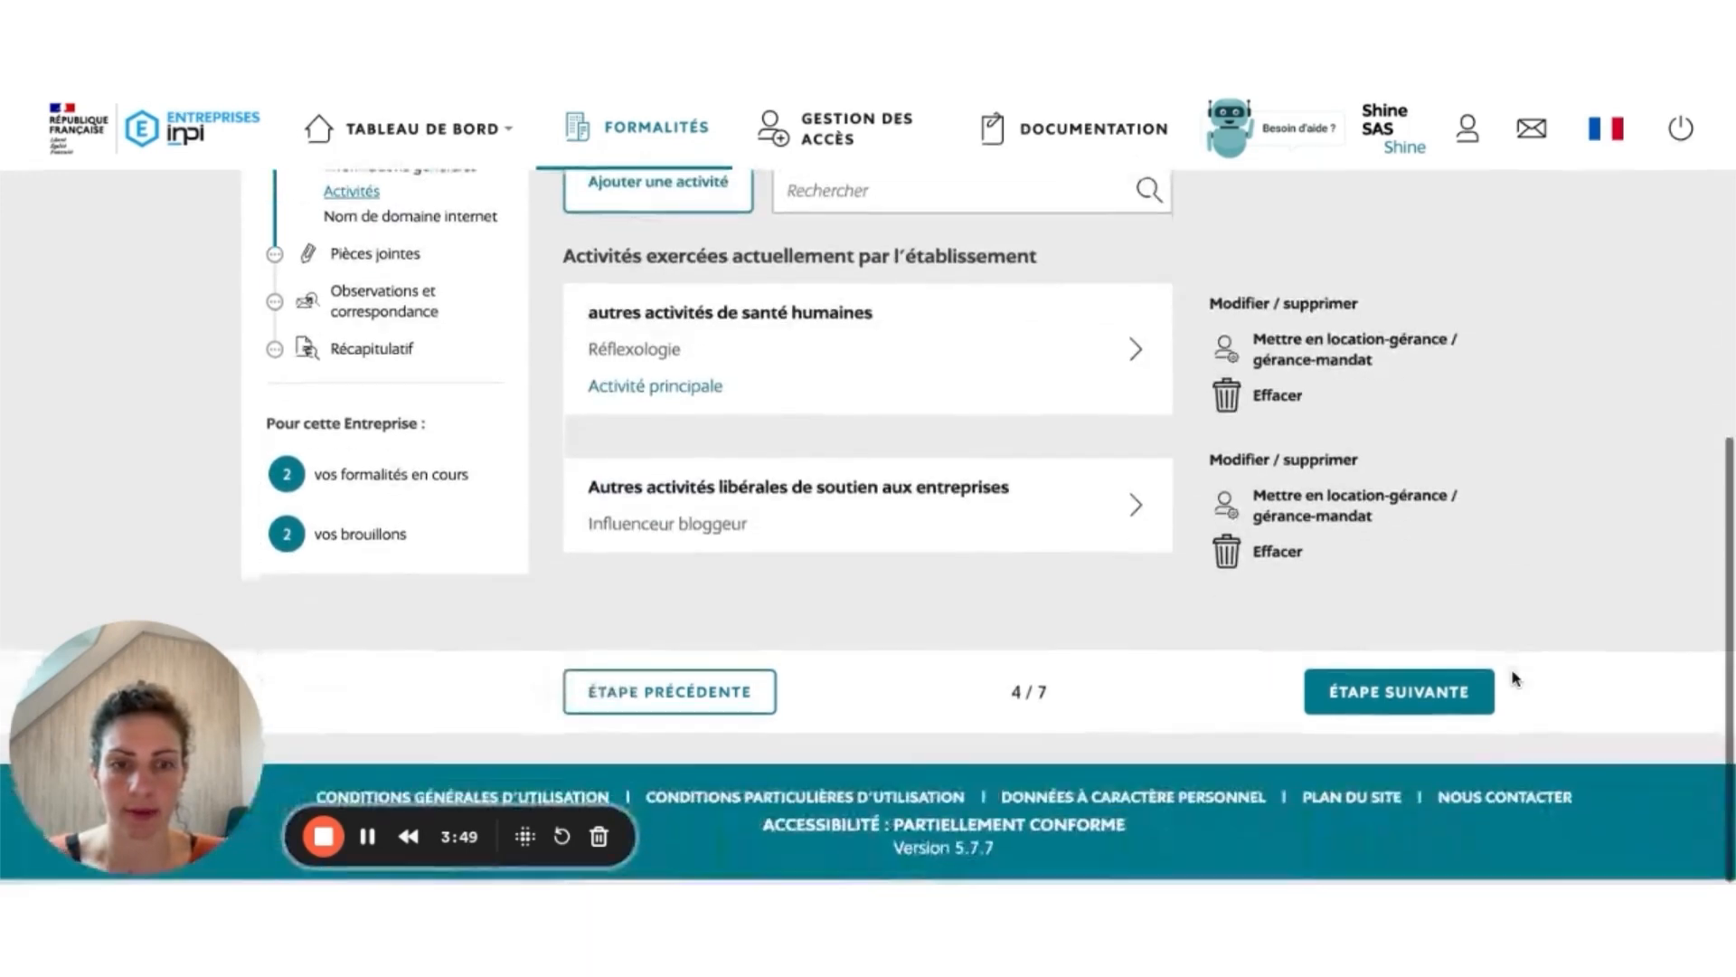
pyautogui.click(1370, 698)
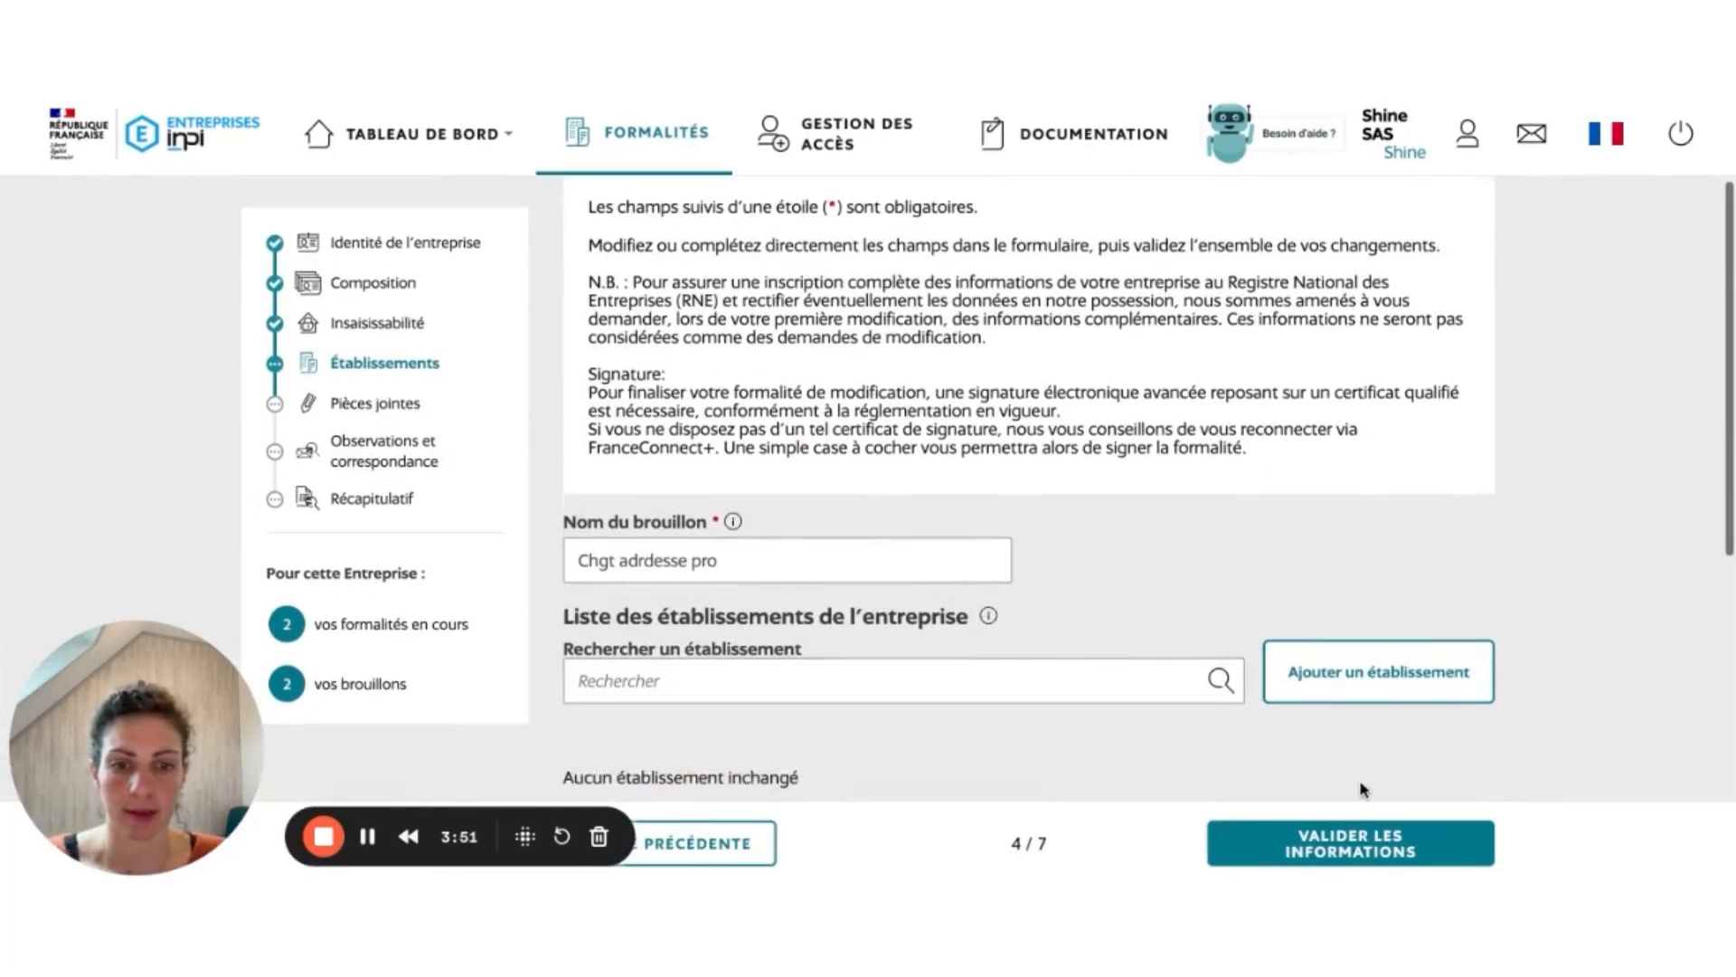
pyautogui.click(1374, 857)
# Choose Copie de la carte nationale d'identité as the identity document type and attach PIM.pdf as proof of identity.
pyautogui.scroll(-3, 1336, 651)
pyautogui.scroll(-1, 1335, 651)
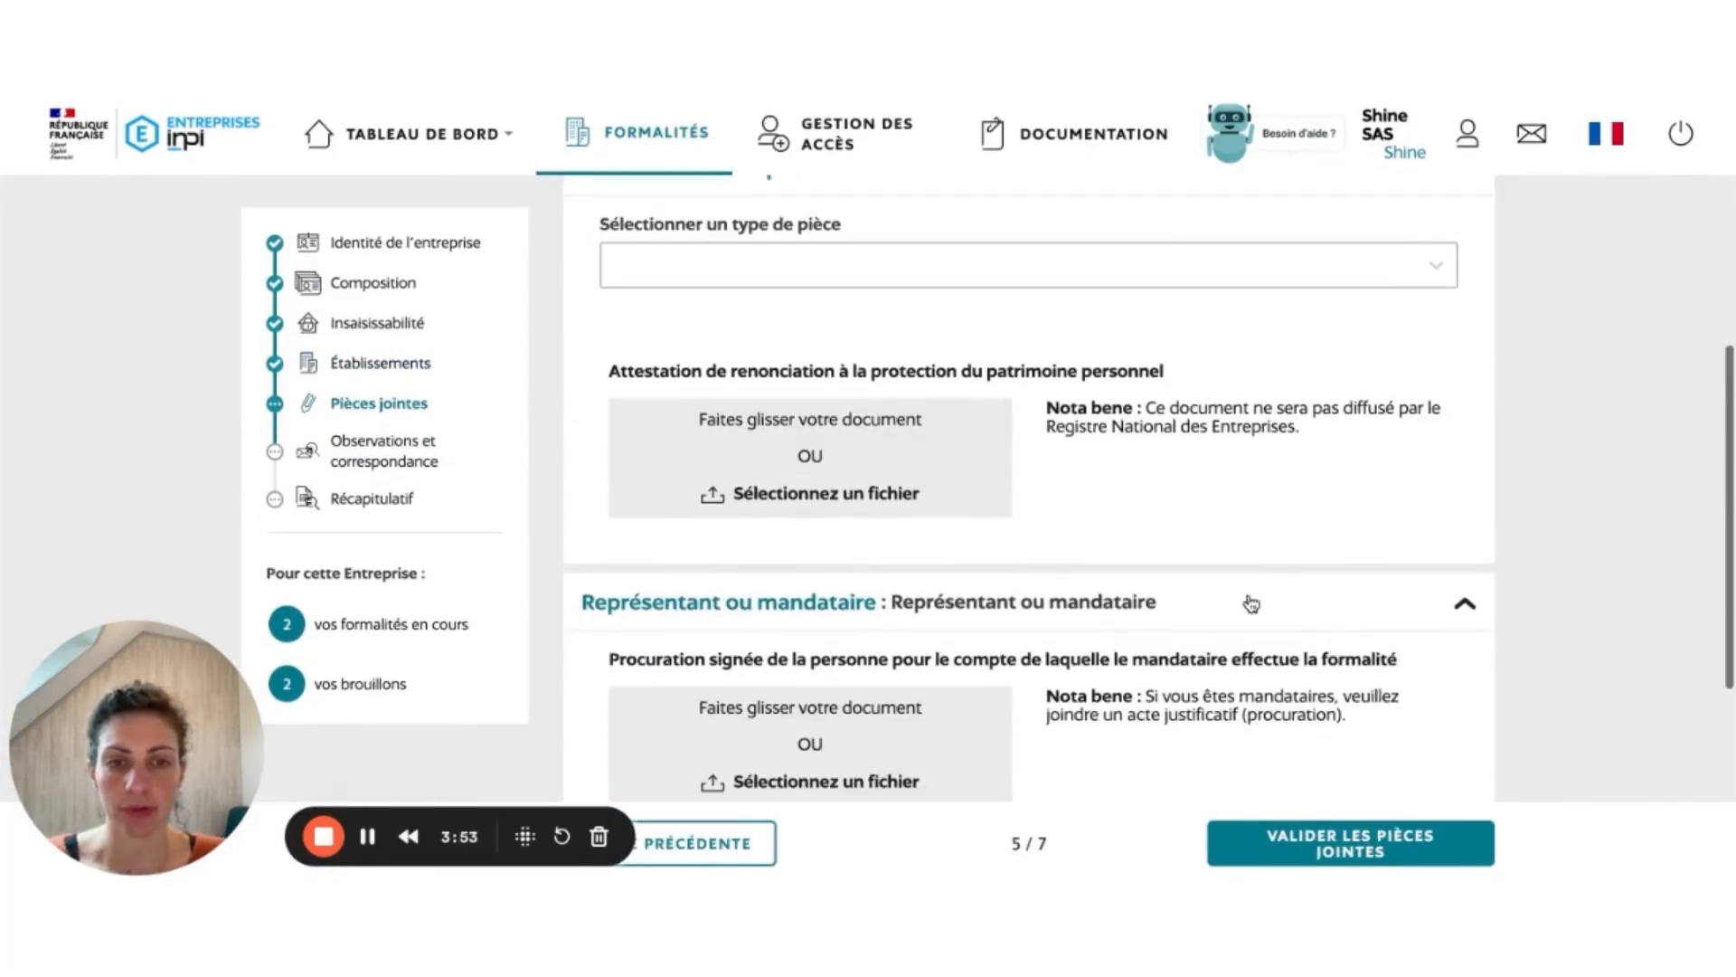
pyautogui.click(1222, 283)
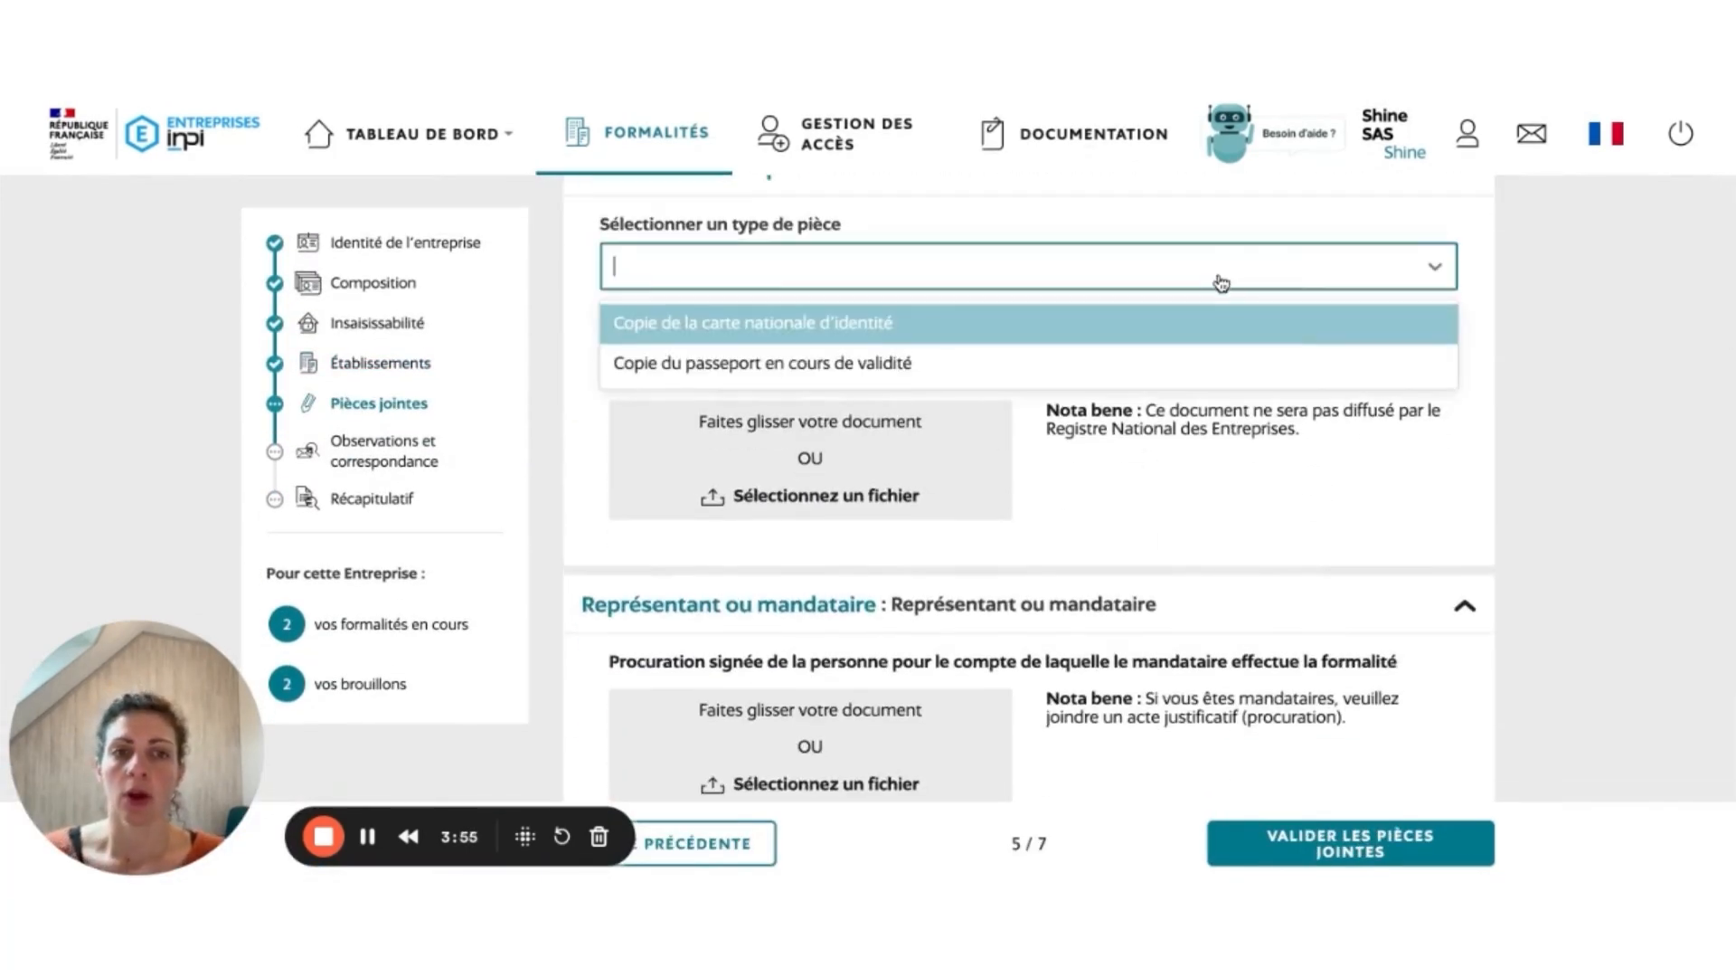
pyautogui.click(1148, 322)
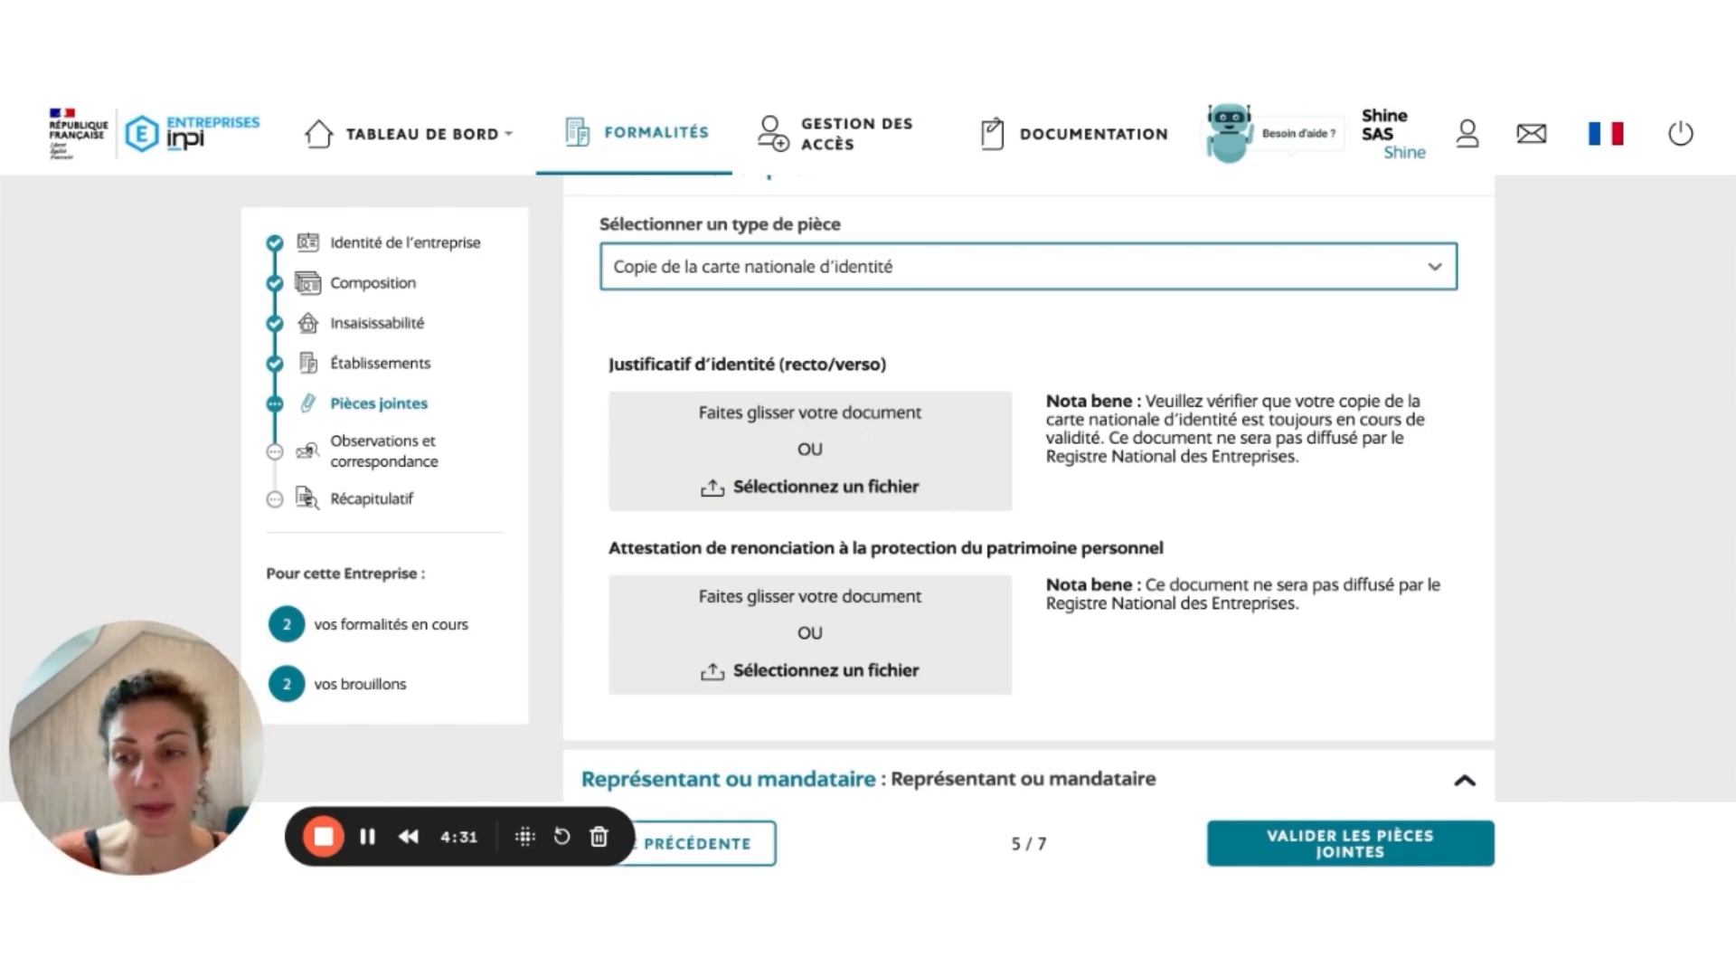
pyautogui.click(368, 836)
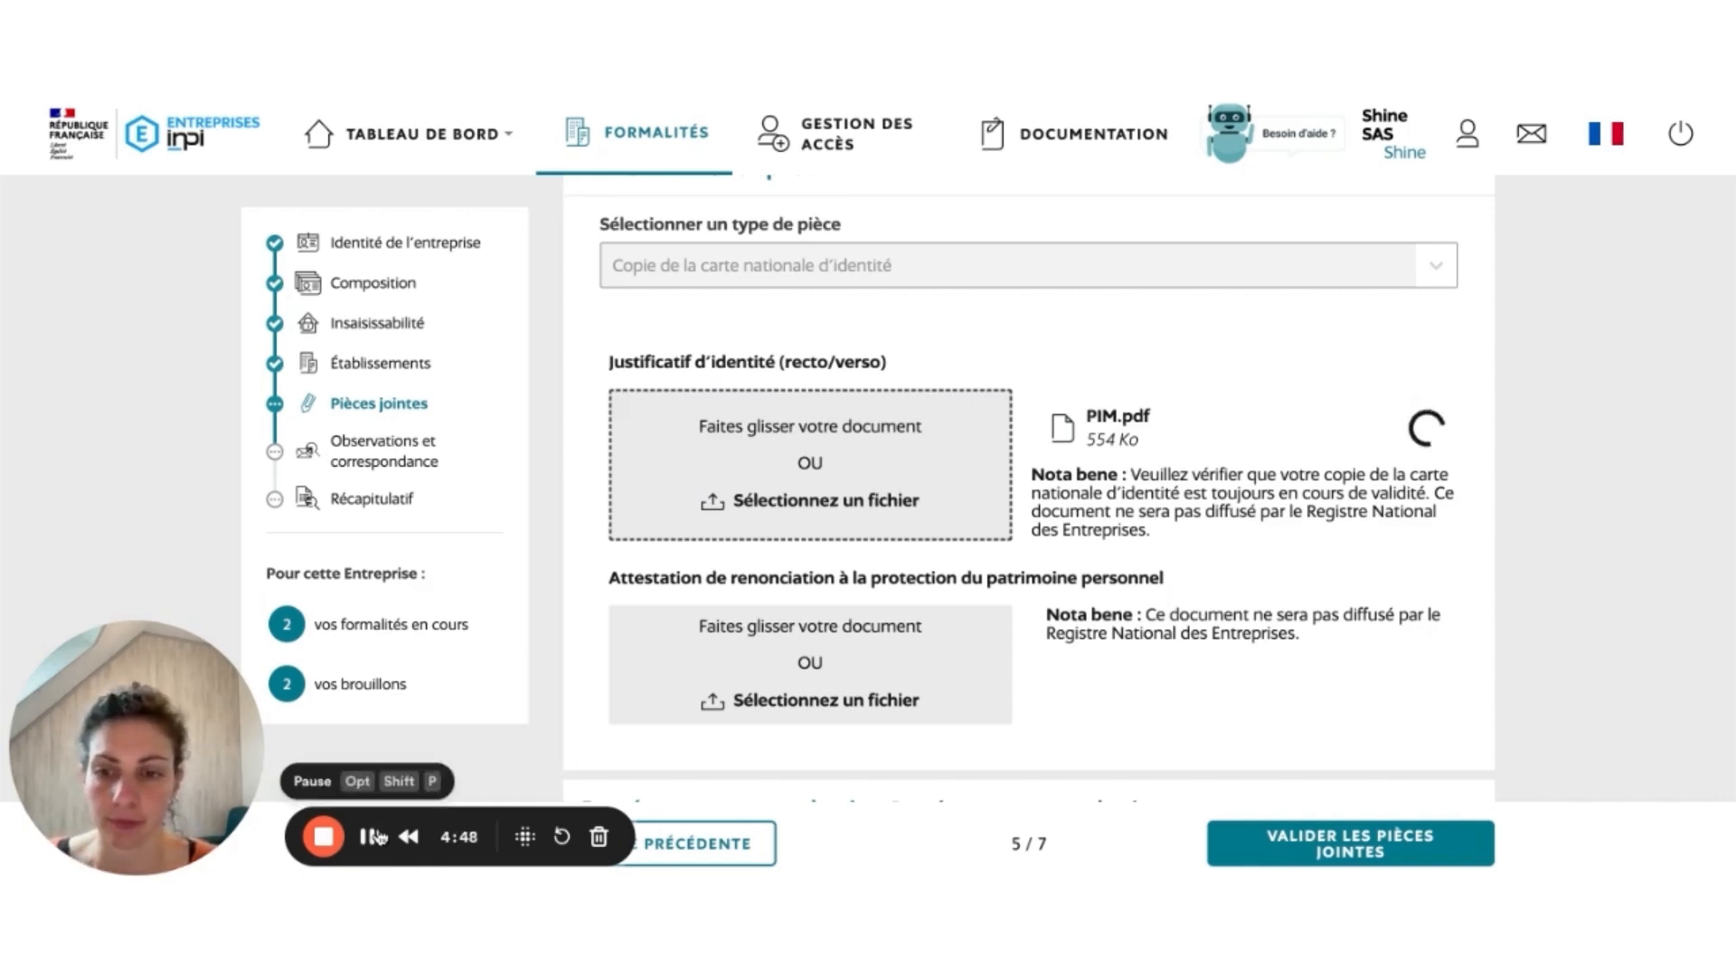
# Under Pièces supplémentaires, choose Justificatif de l'adresse de l'entreprise fixée au local d'habitation as the document type and attach Hbgt_Velo.pdf.
pyautogui.scroll(-1, 914, 554)
pyautogui.scroll(-4, 1108, 371)
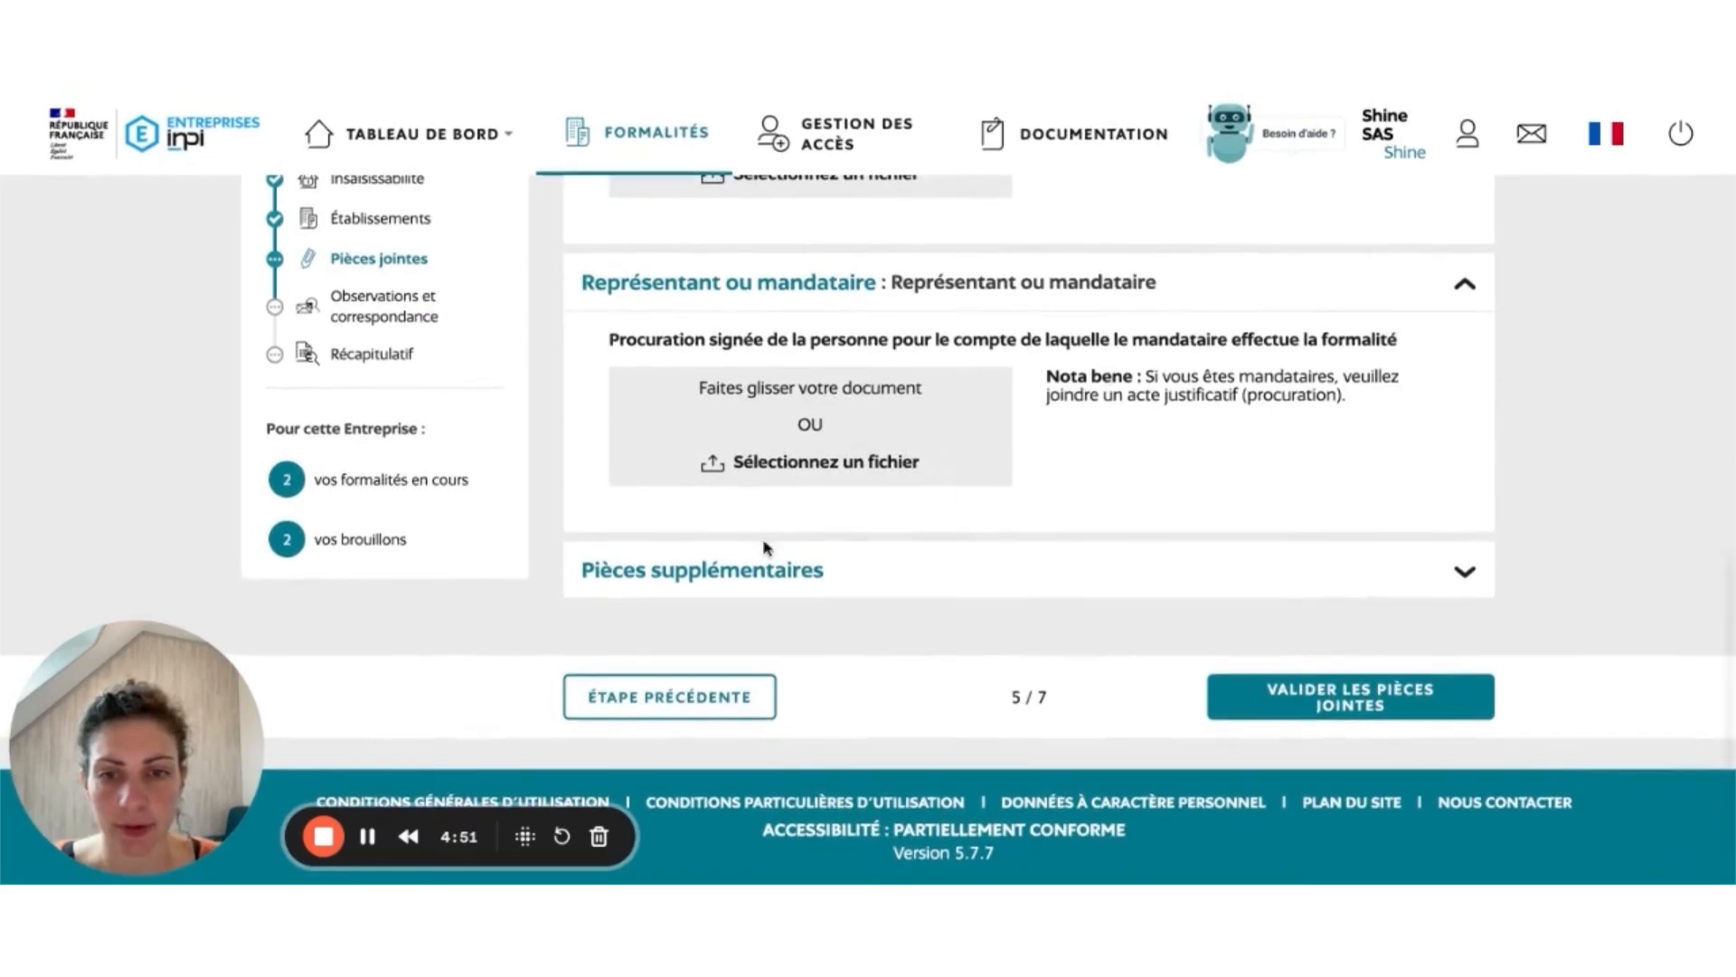
pyautogui.click(743, 555)
pyautogui.scroll(-2, 734, 550)
pyautogui.click(733, 534)
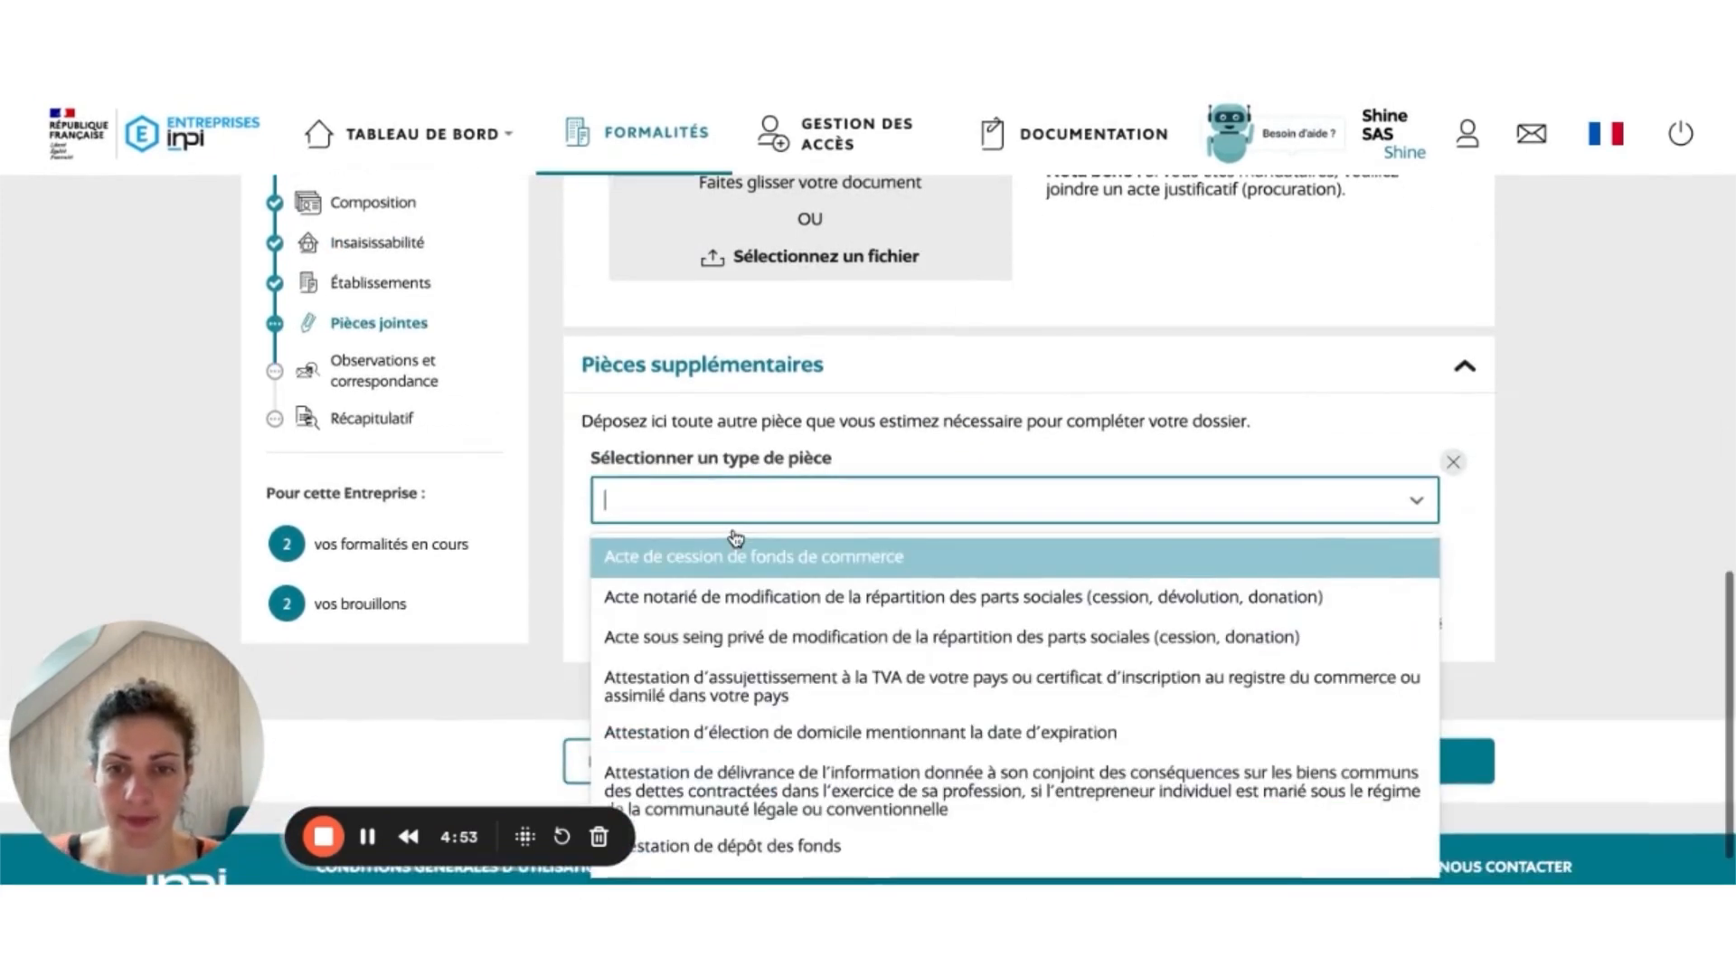
pyautogui.write('justif')
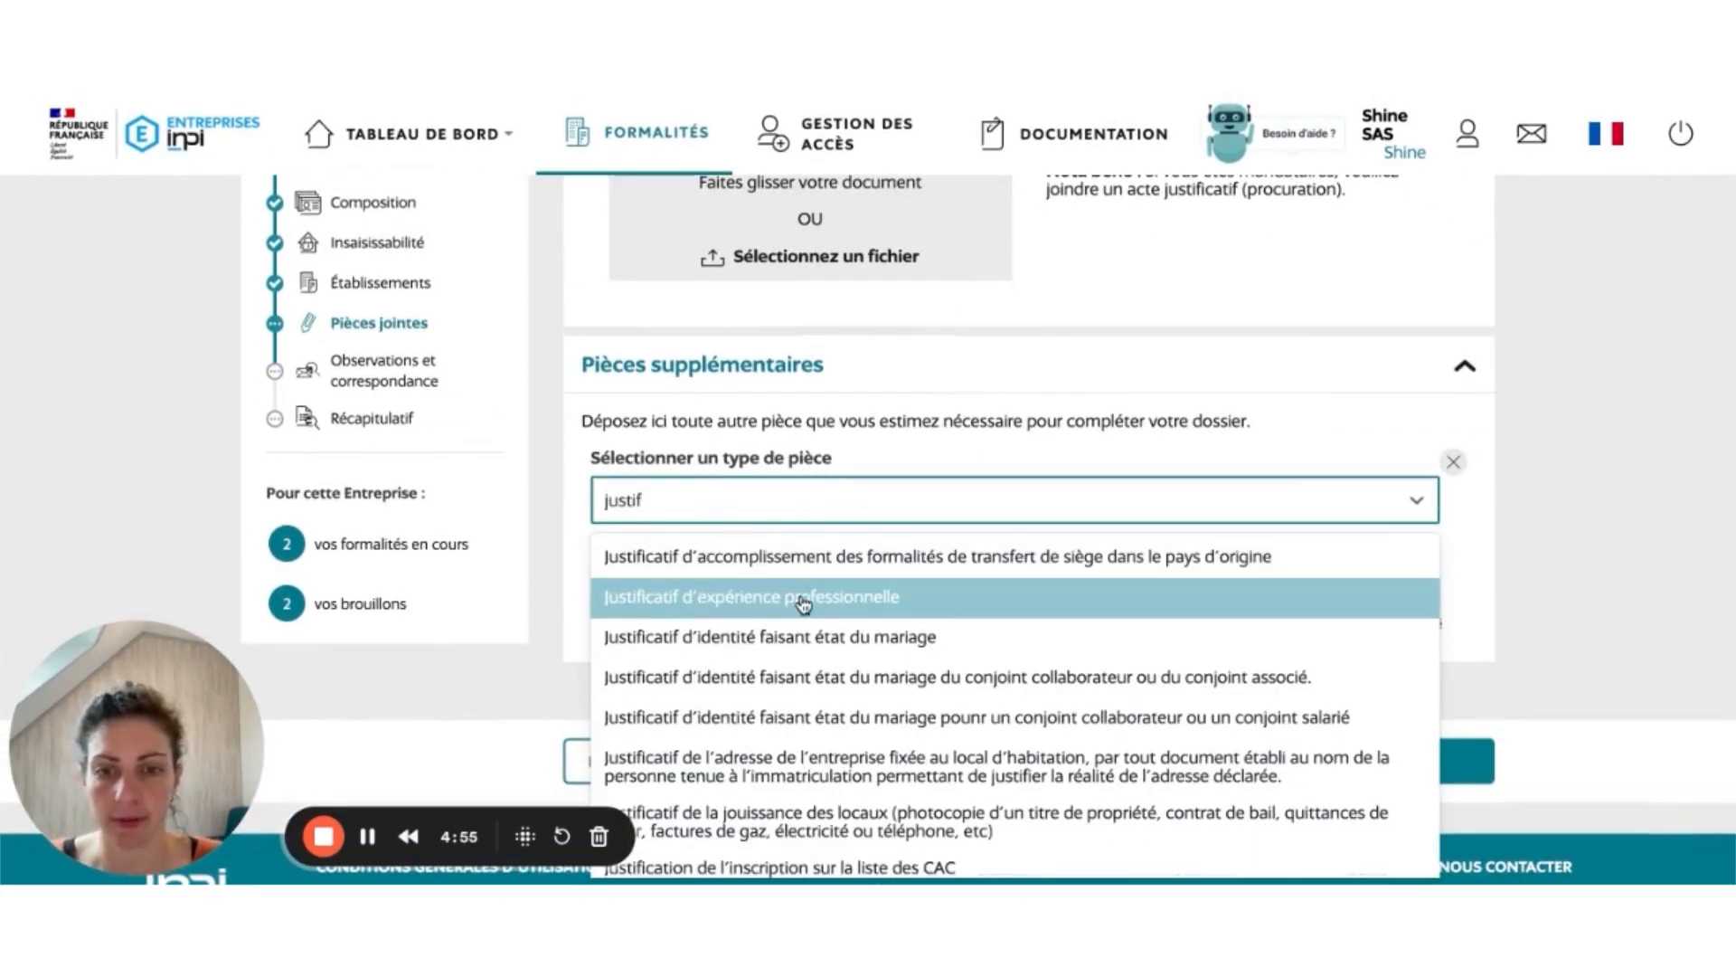
pyautogui.scroll(-1, 795, 604)
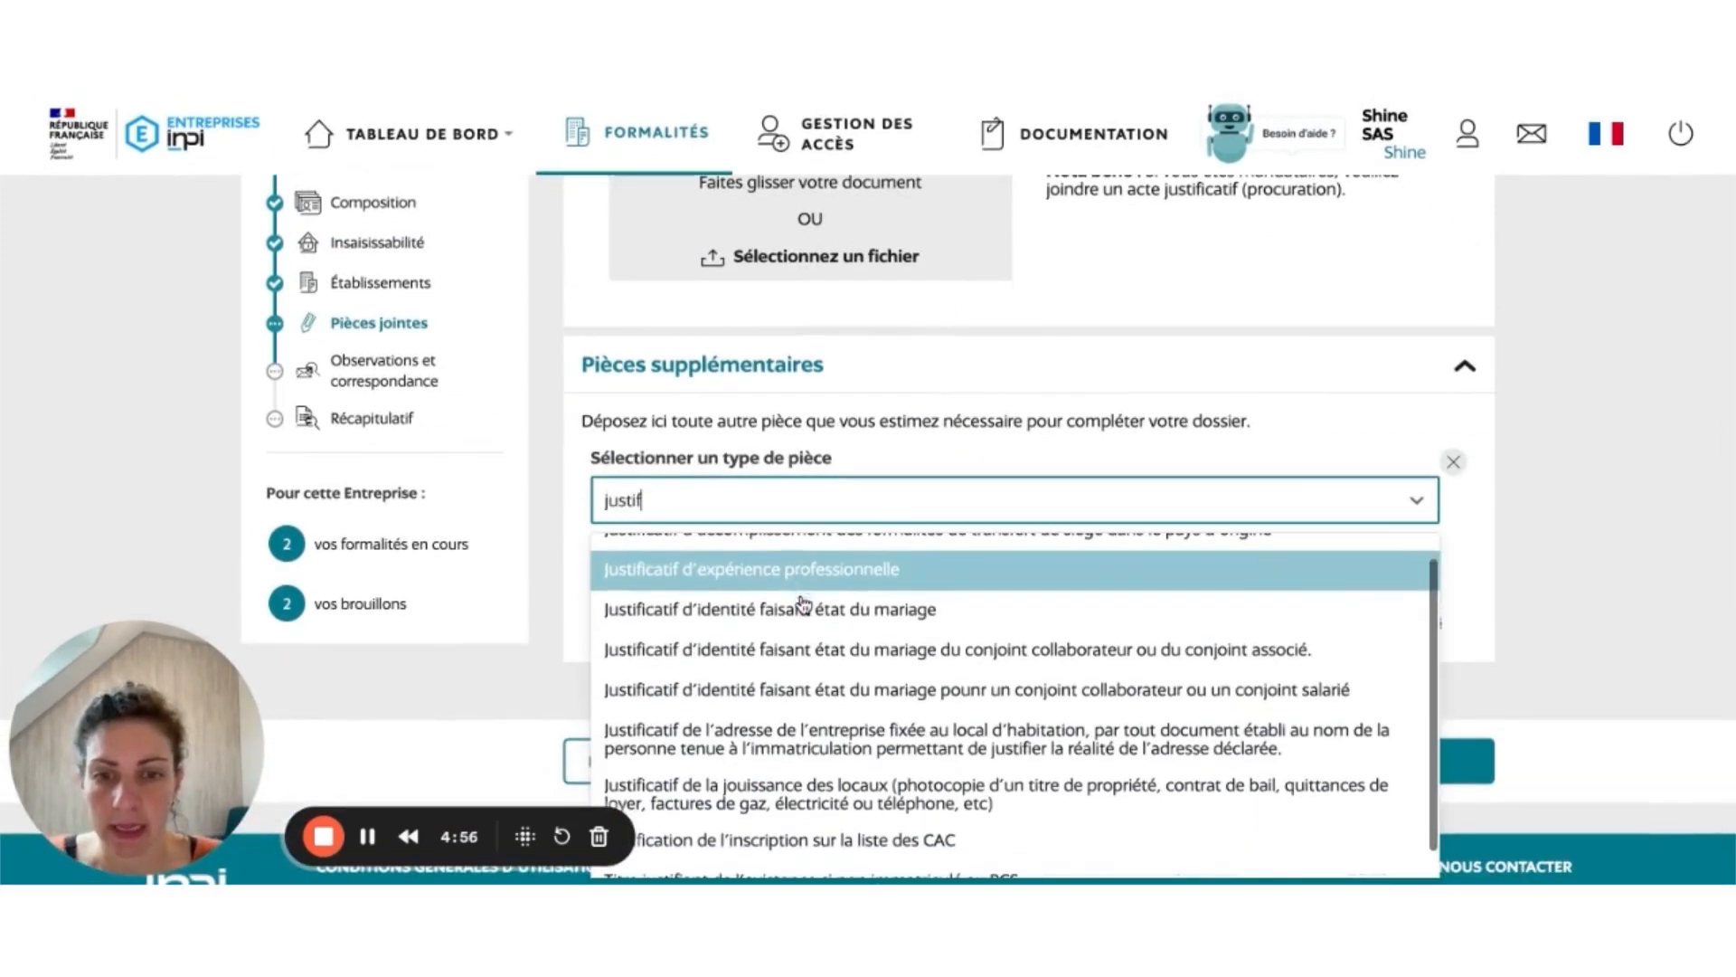
pyautogui.click(768, 752)
pyautogui.scroll(-2, 814, 687)
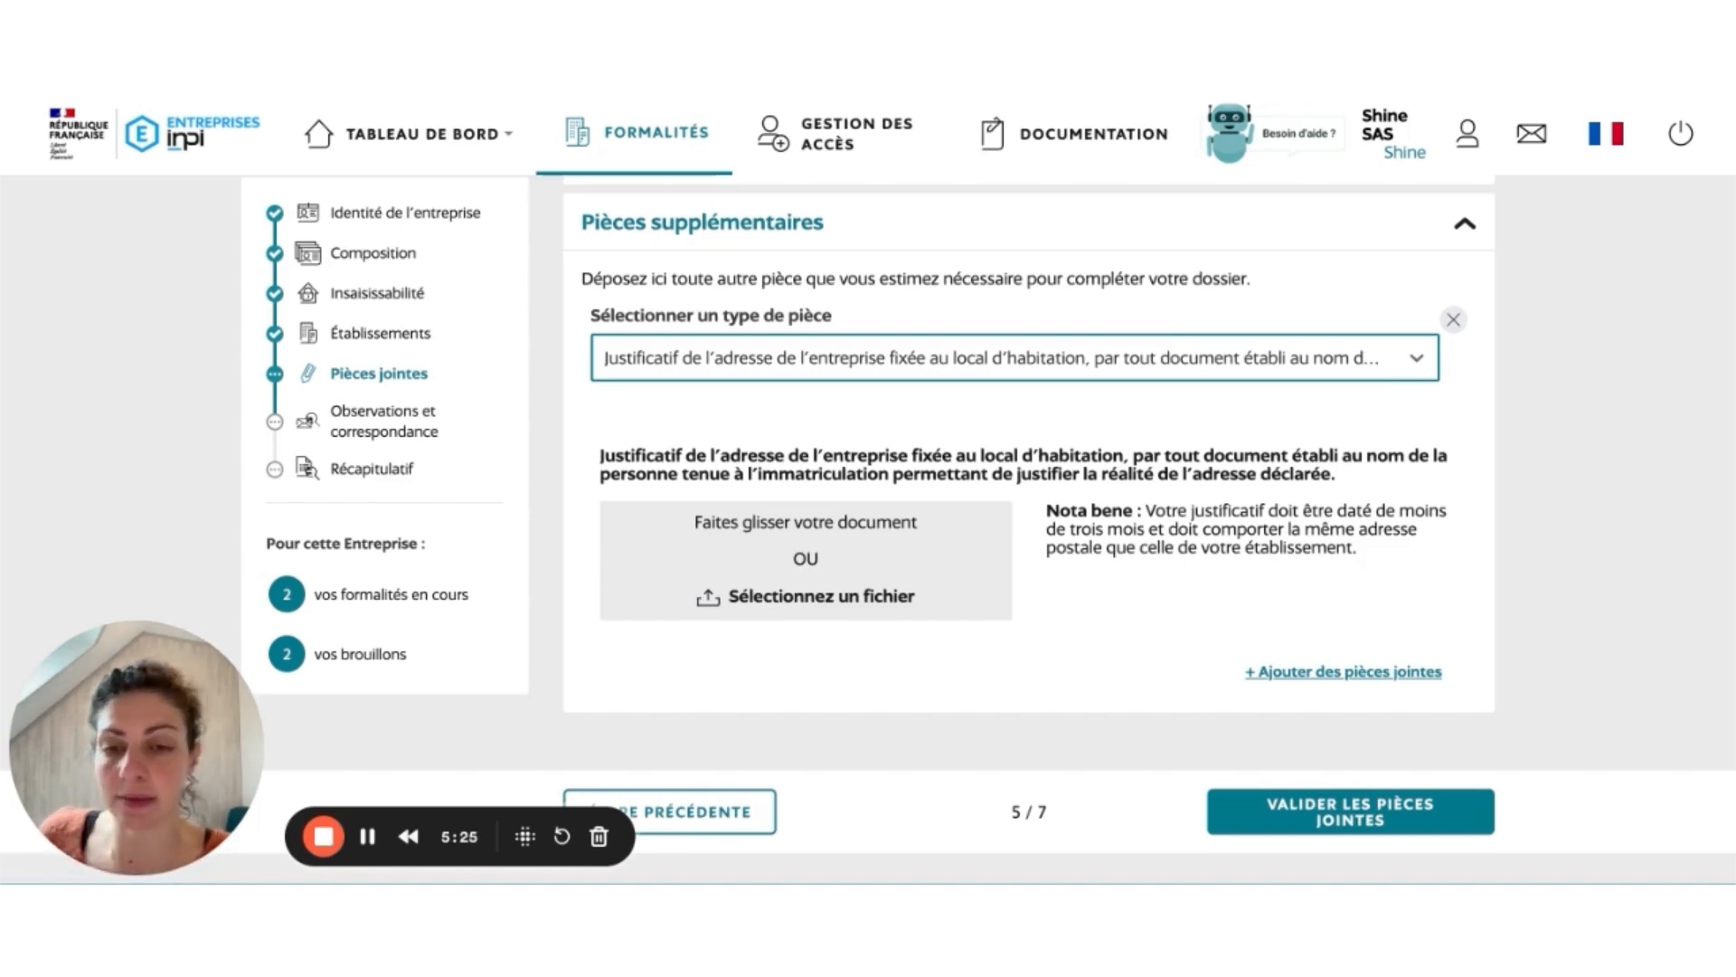
pyautogui.click(369, 837)
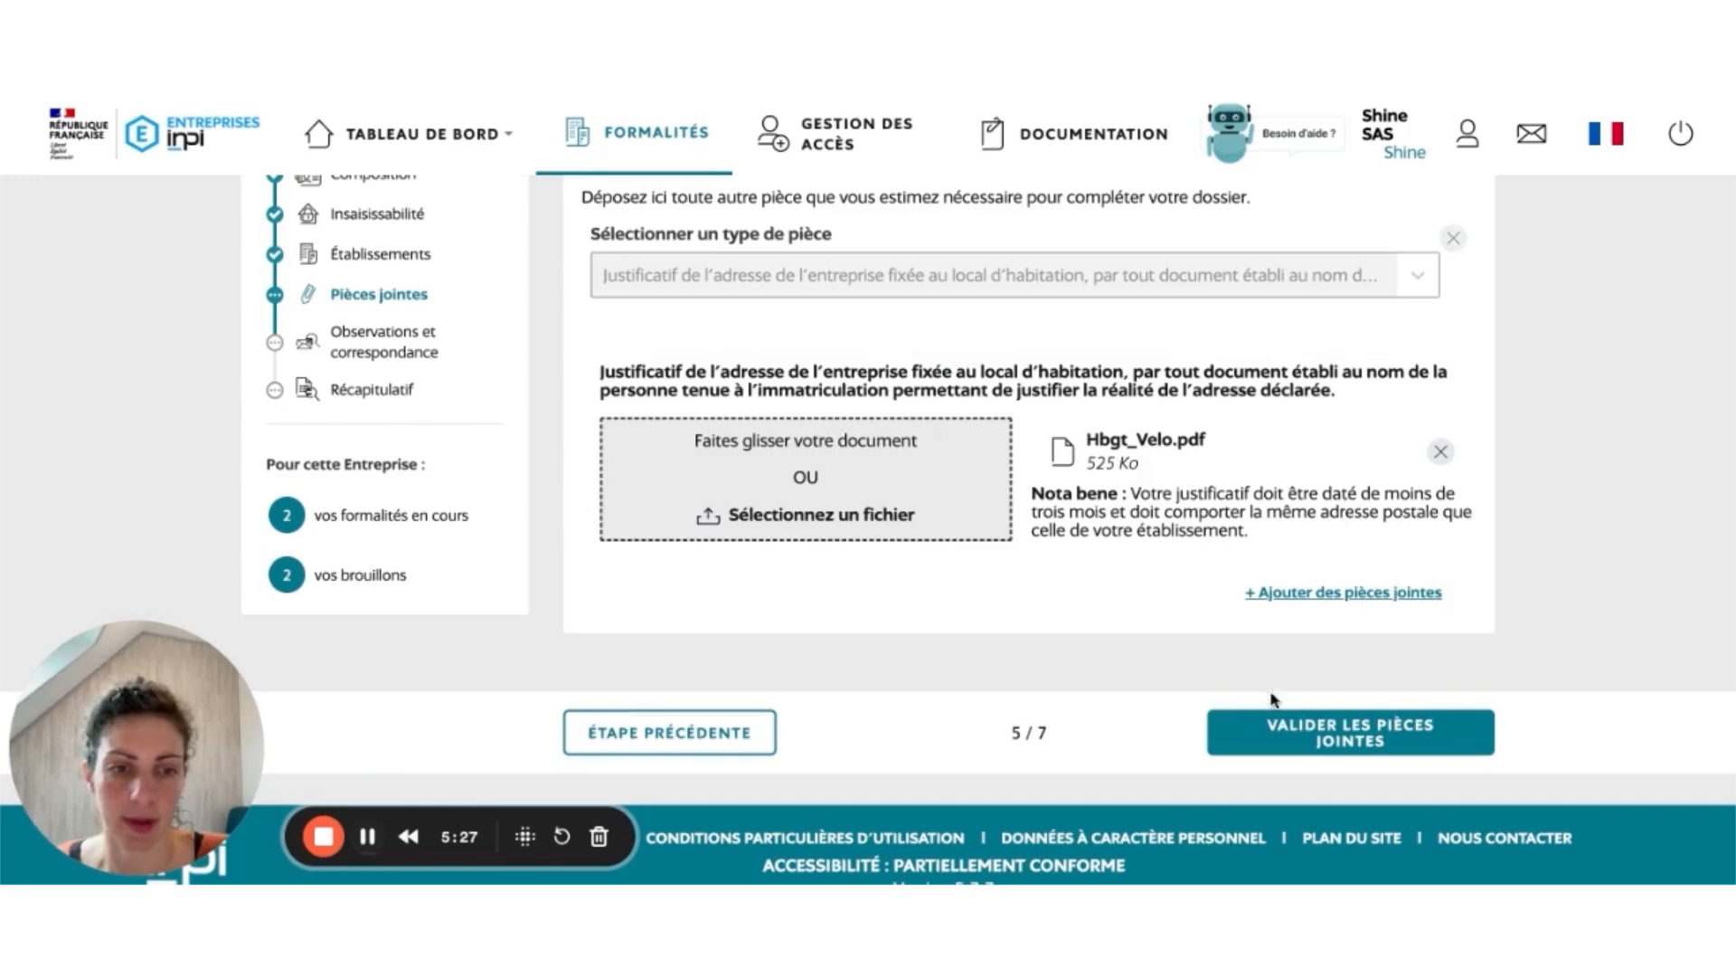
# Validate the attachments and complete Observations et correspondance, using an already entered address for correspondence, to reach Récapitulatif.
pyautogui.click(1221, 743)
pyautogui.scroll(-5, 1239, 570)
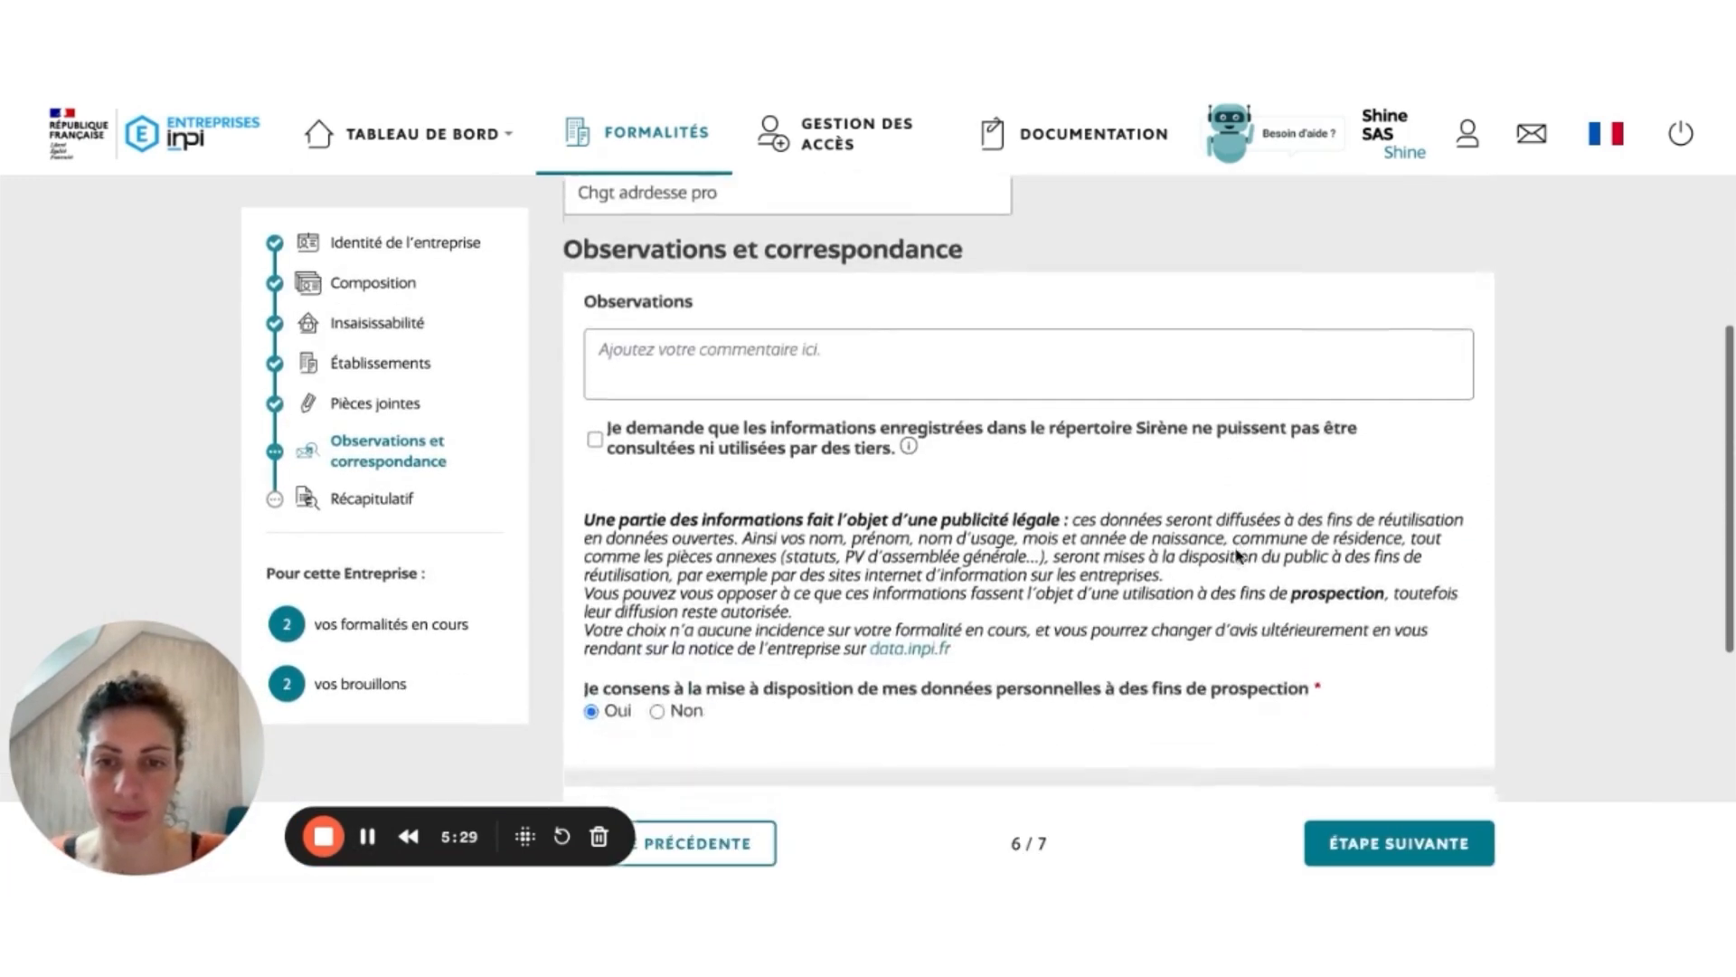
pyautogui.scroll(-6, 1239, 555)
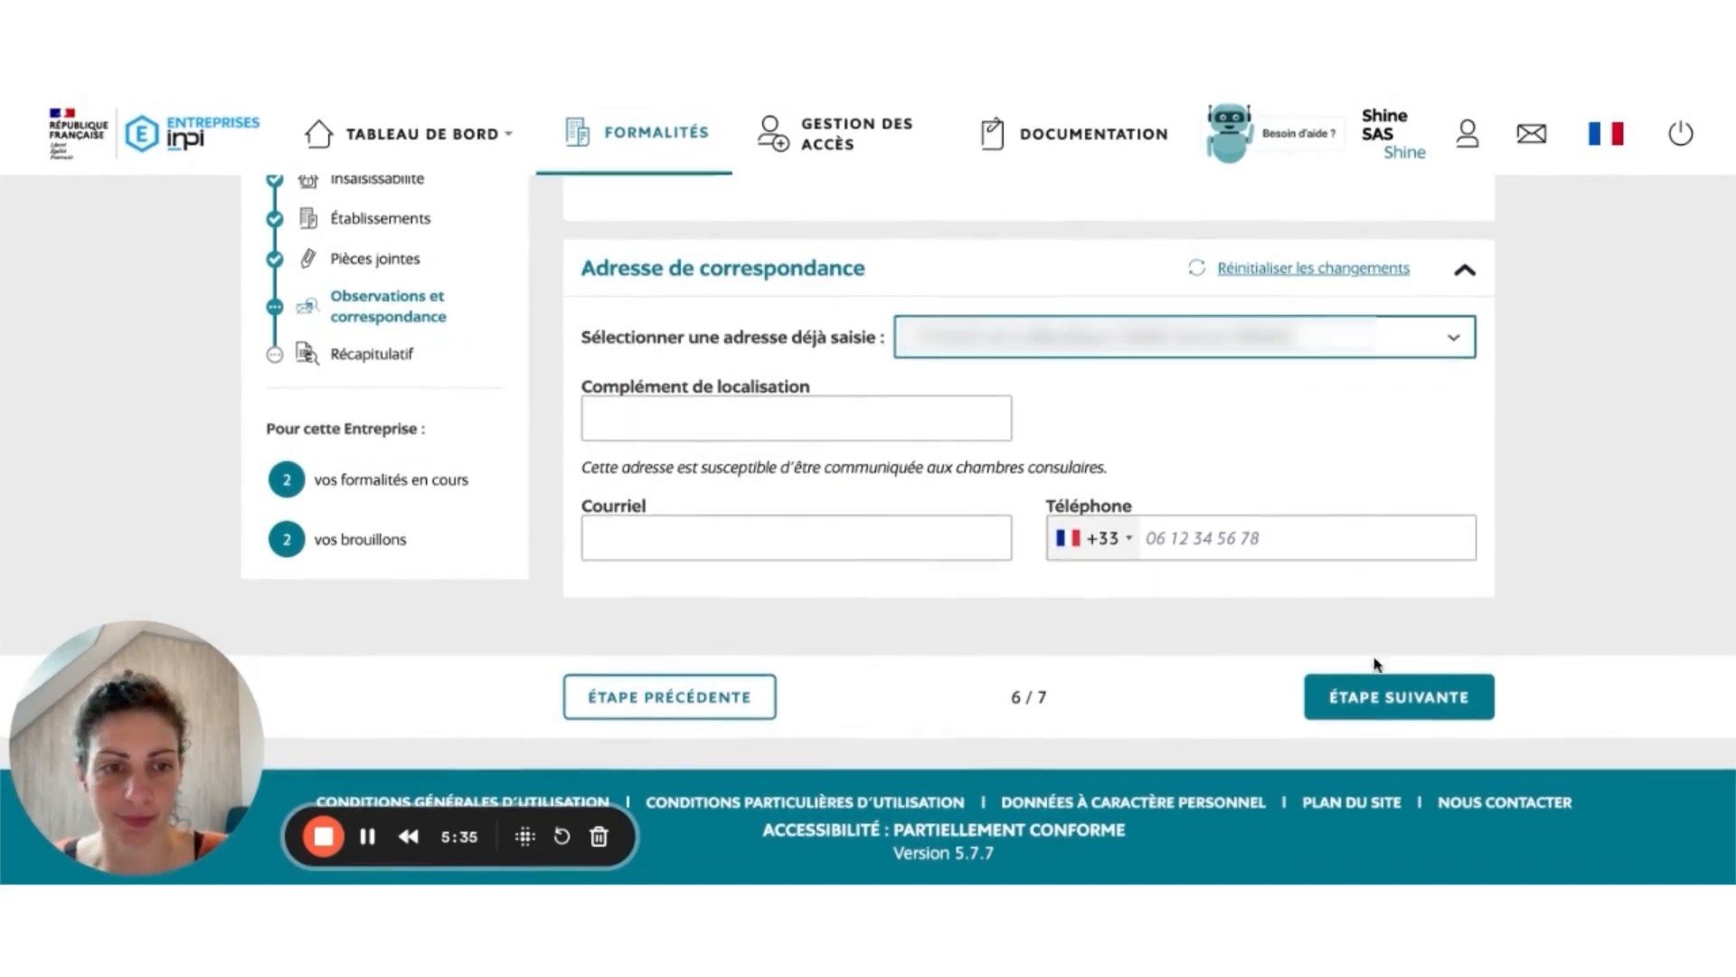
pyautogui.click(1386, 698)
# Review the requested changes in Récapitulatif, expand the Identité de l'entreprise details and validate the dossier.
pyautogui.scroll(-6, 1399, 604)
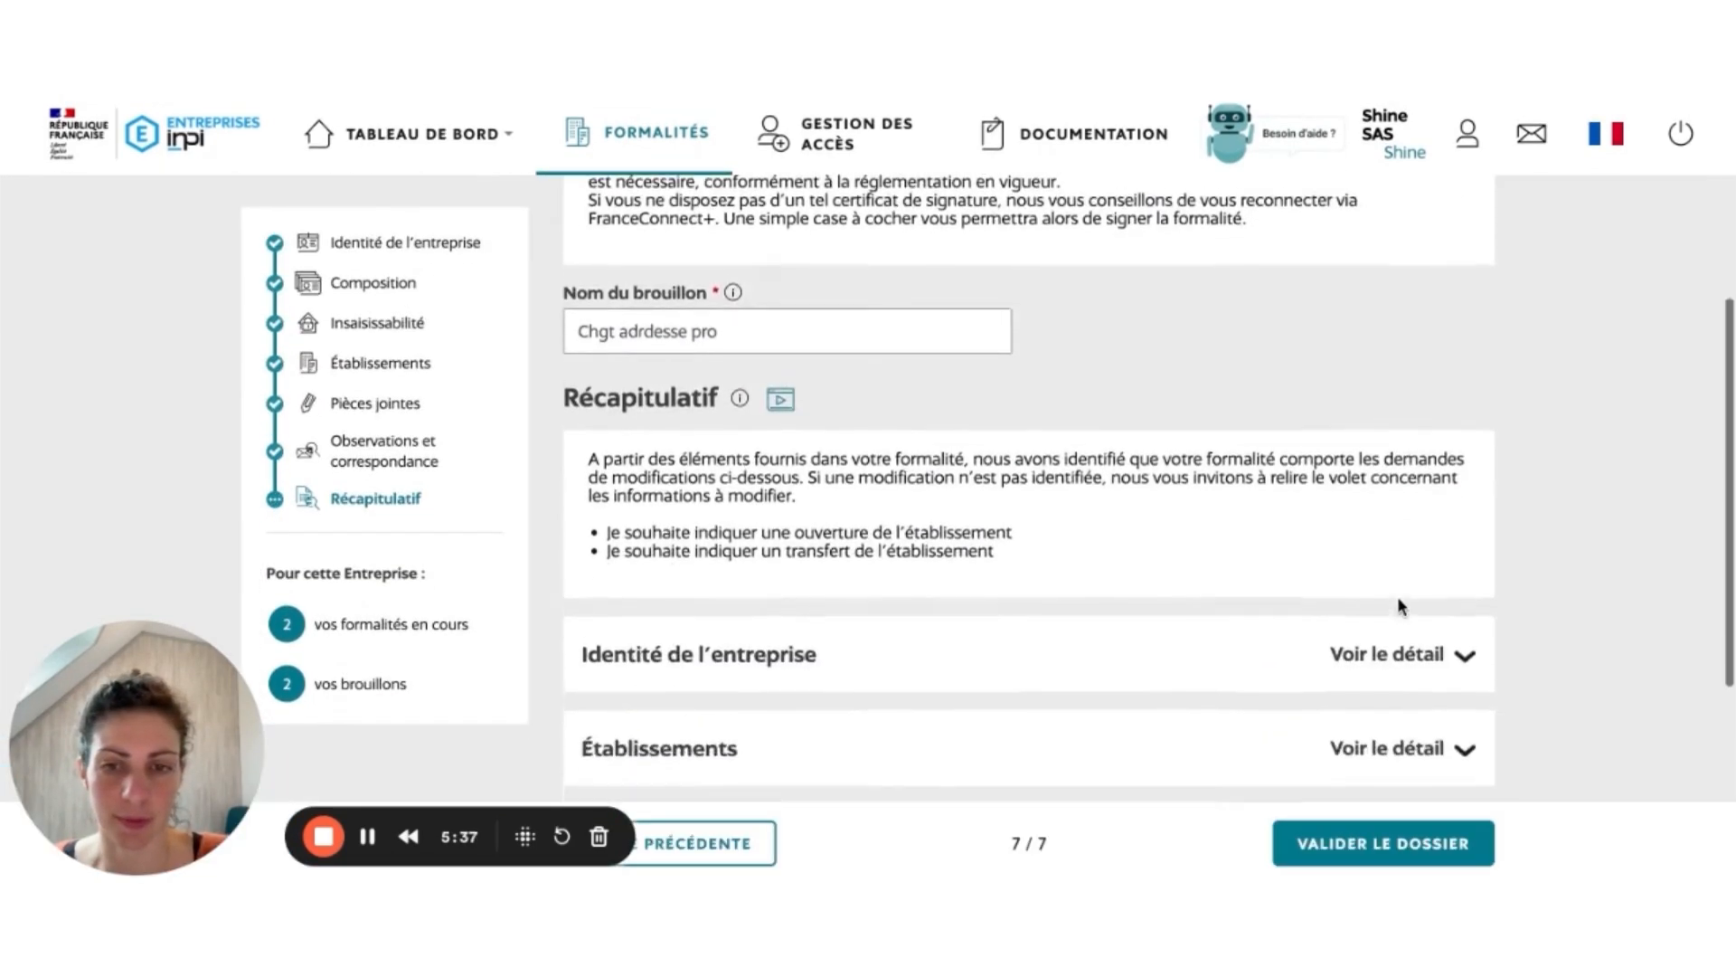
pyautogui.scroll(-1, 1400, 606)
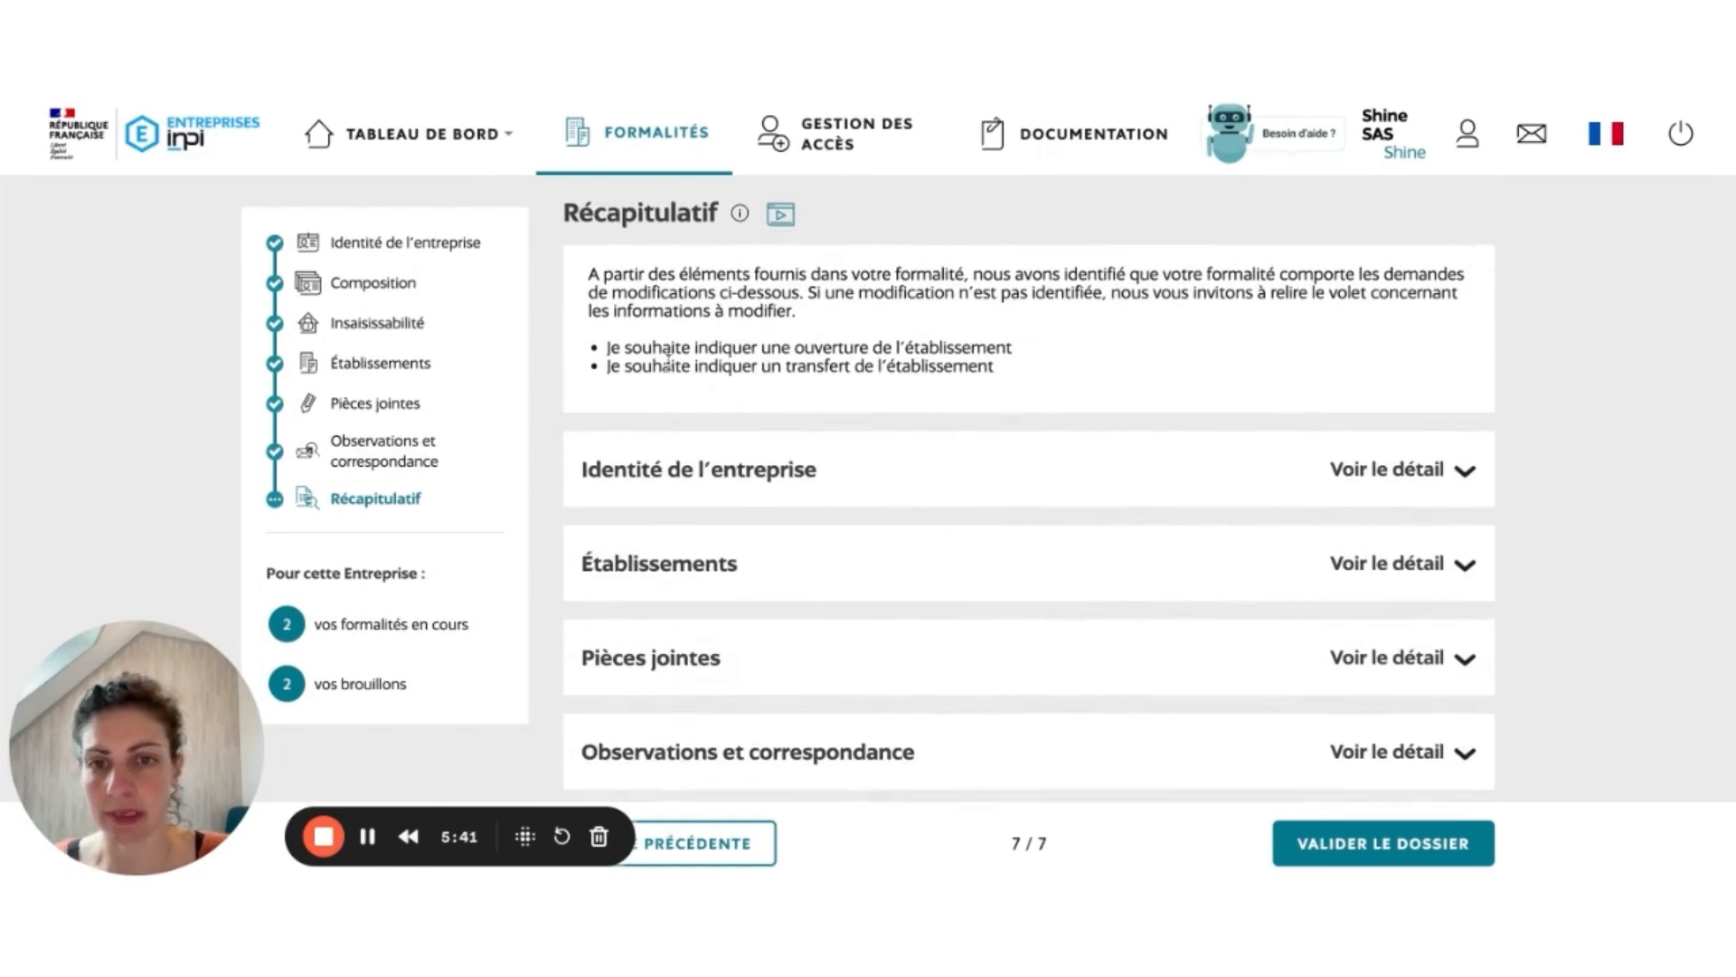
pyautogui.scroll(-1, 1058, 353)
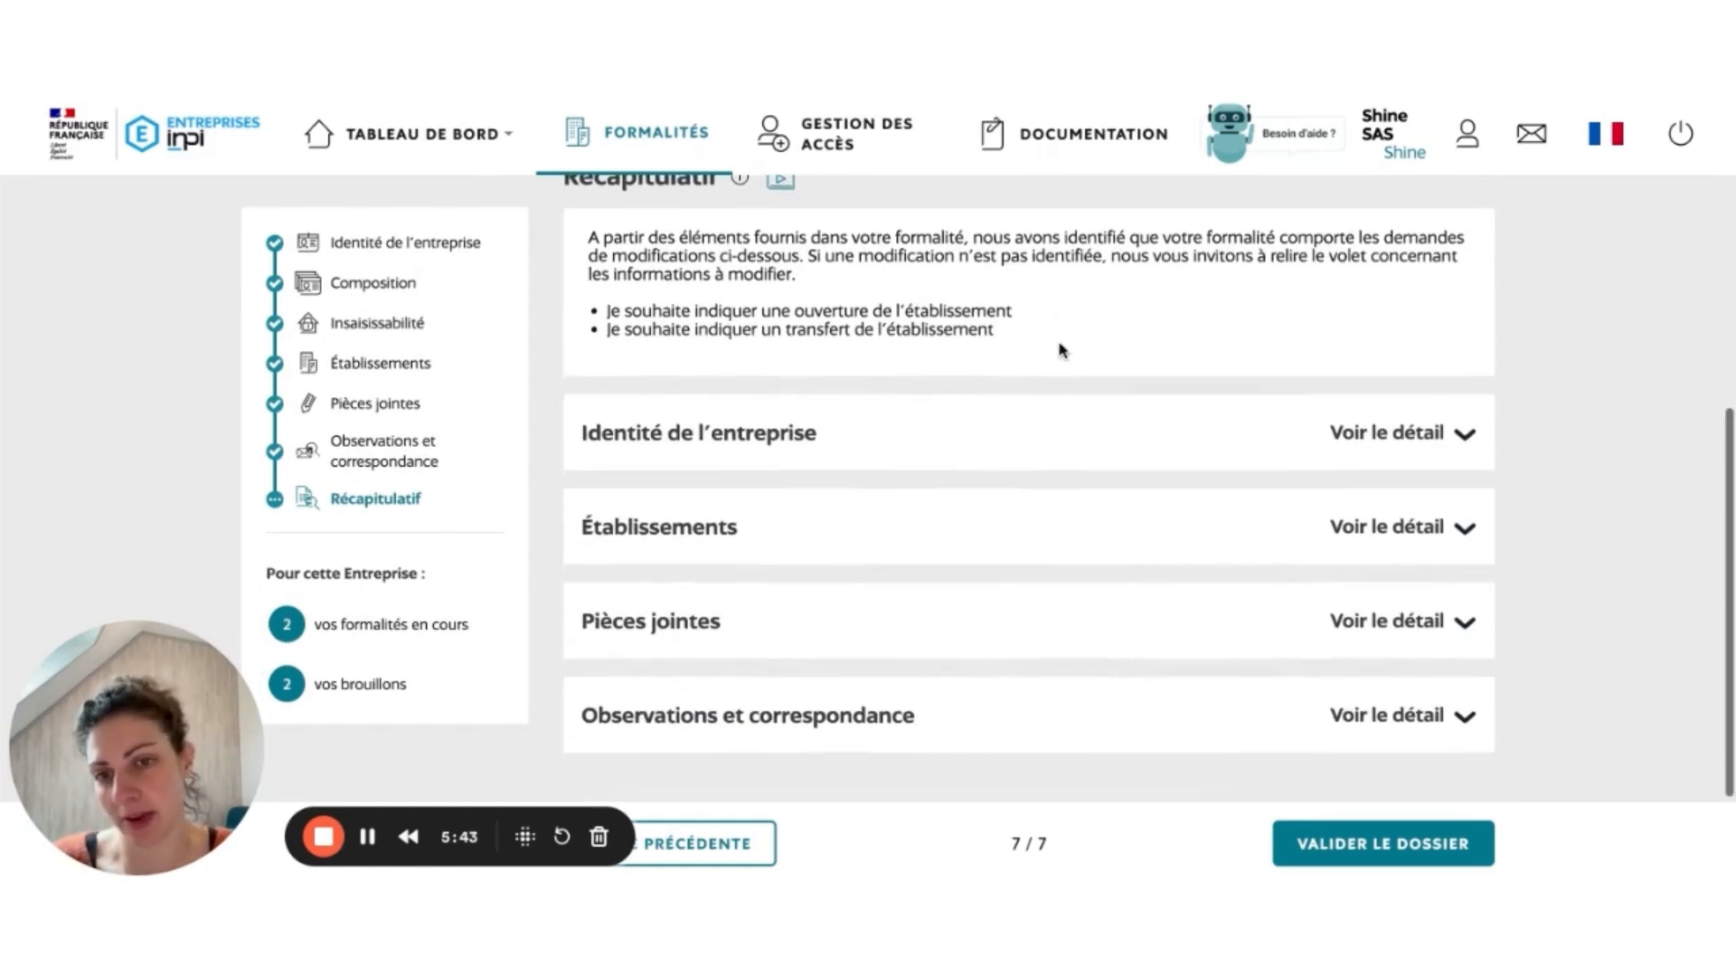
pyautogui.click(1003, 430)
pyautogui.scroll(-3, 1158, 551)
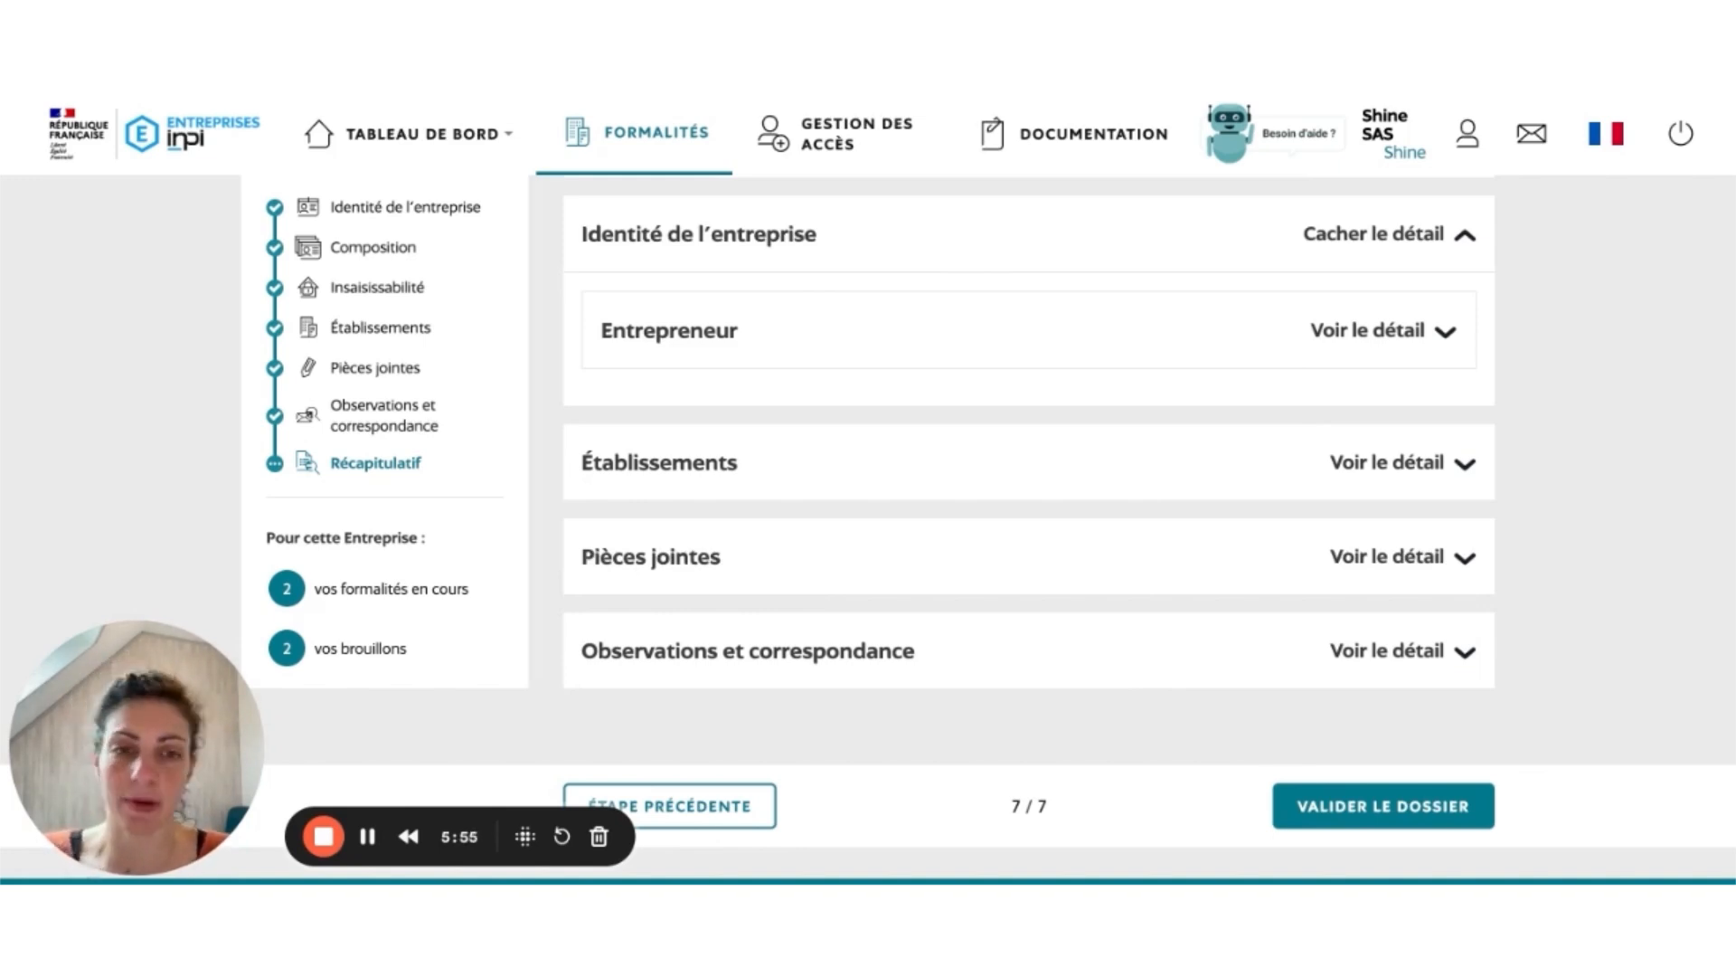
pyautogui.click(1361, 787)
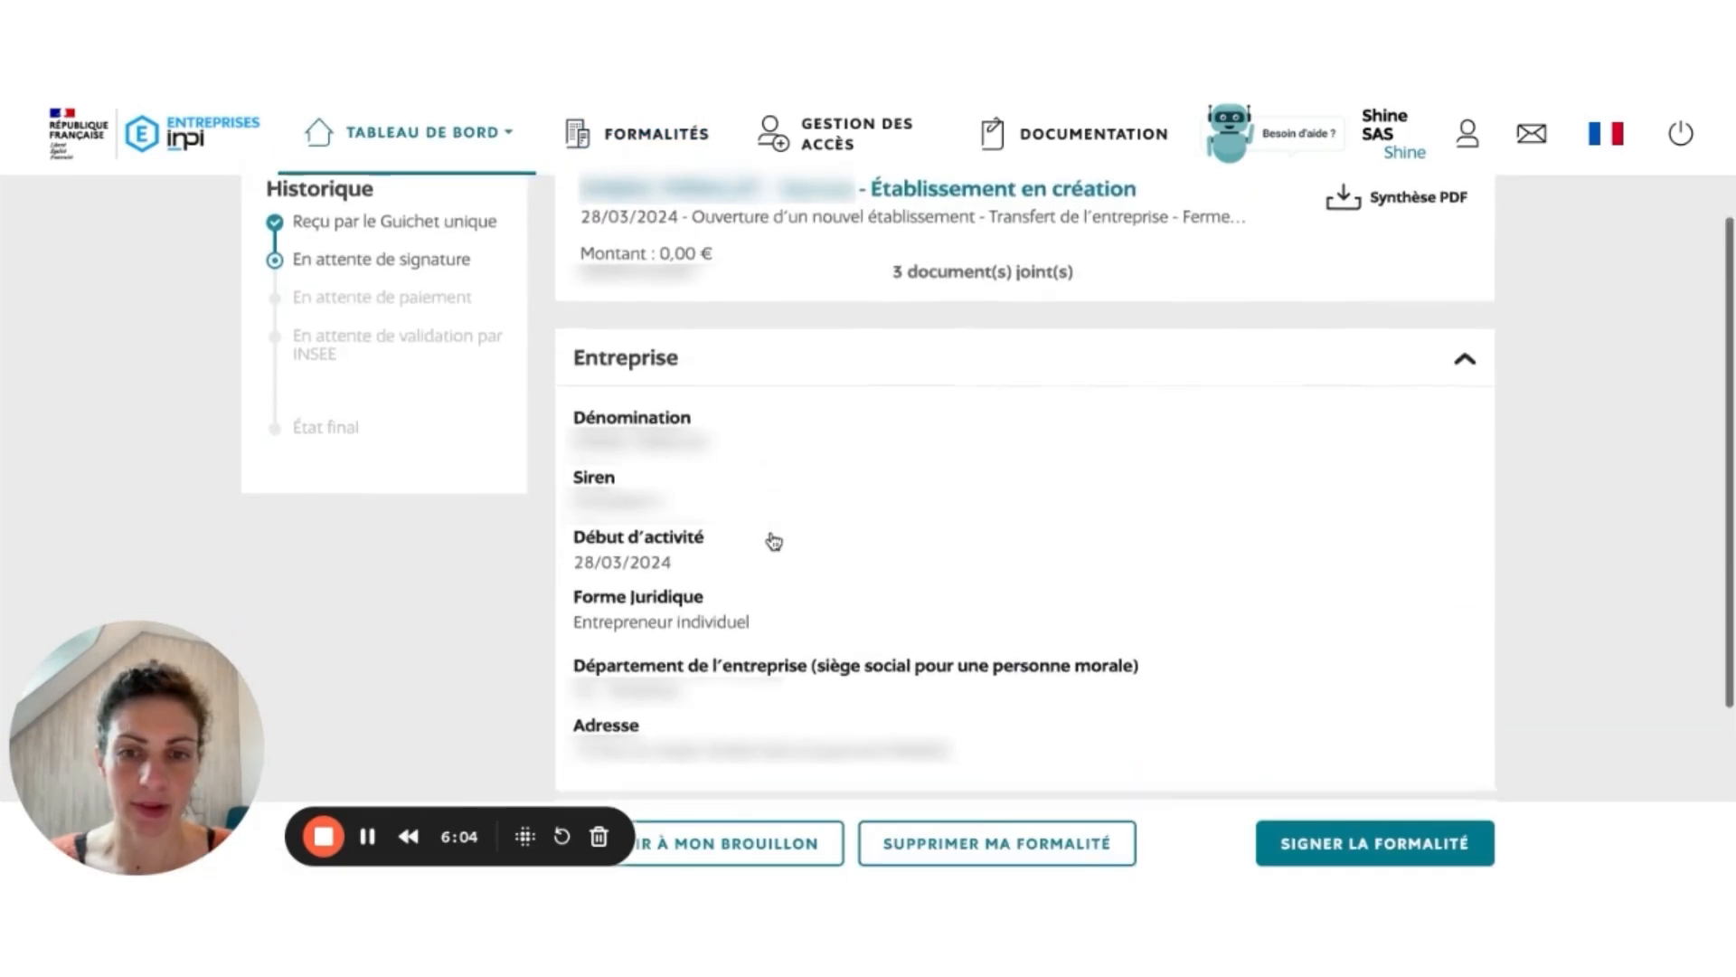
# Start signing the formality and review the Signature instructions for downloading and re-importing the synthesis document.
pyautogui.scroll(-3, 778, 541)
pyautogui.click(1330, 737)
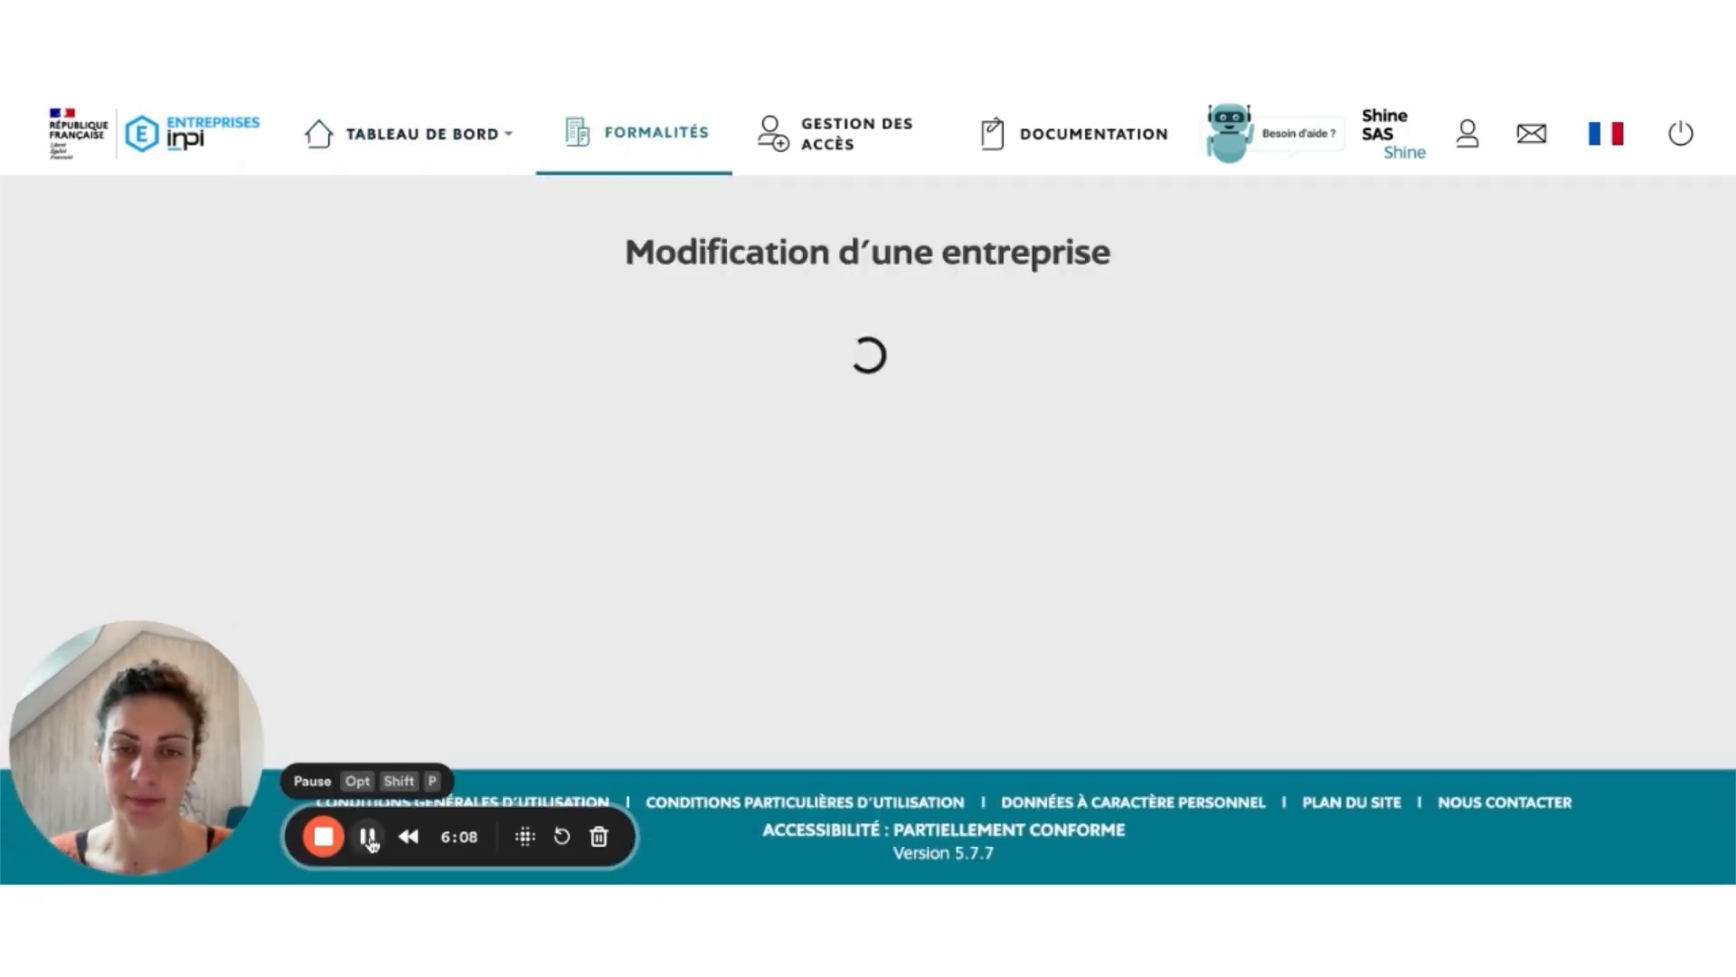
pyautogui.scroll(-1, 817, 517)
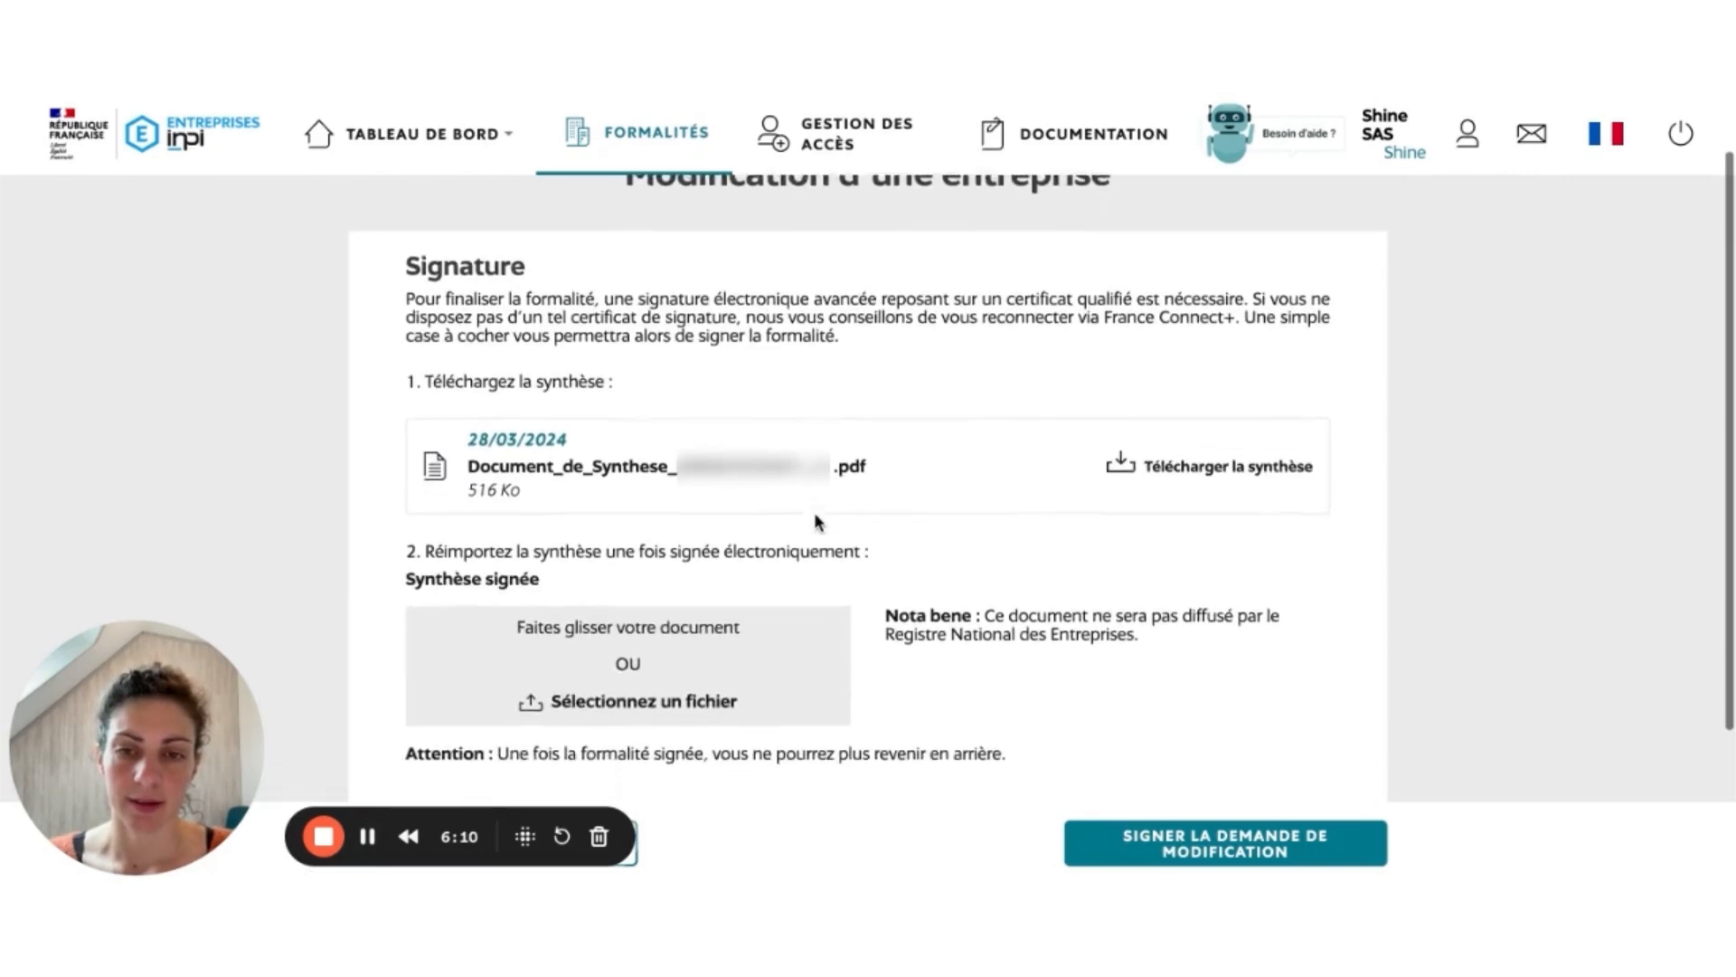
pyautogui.scroll(-2, 814, 512)
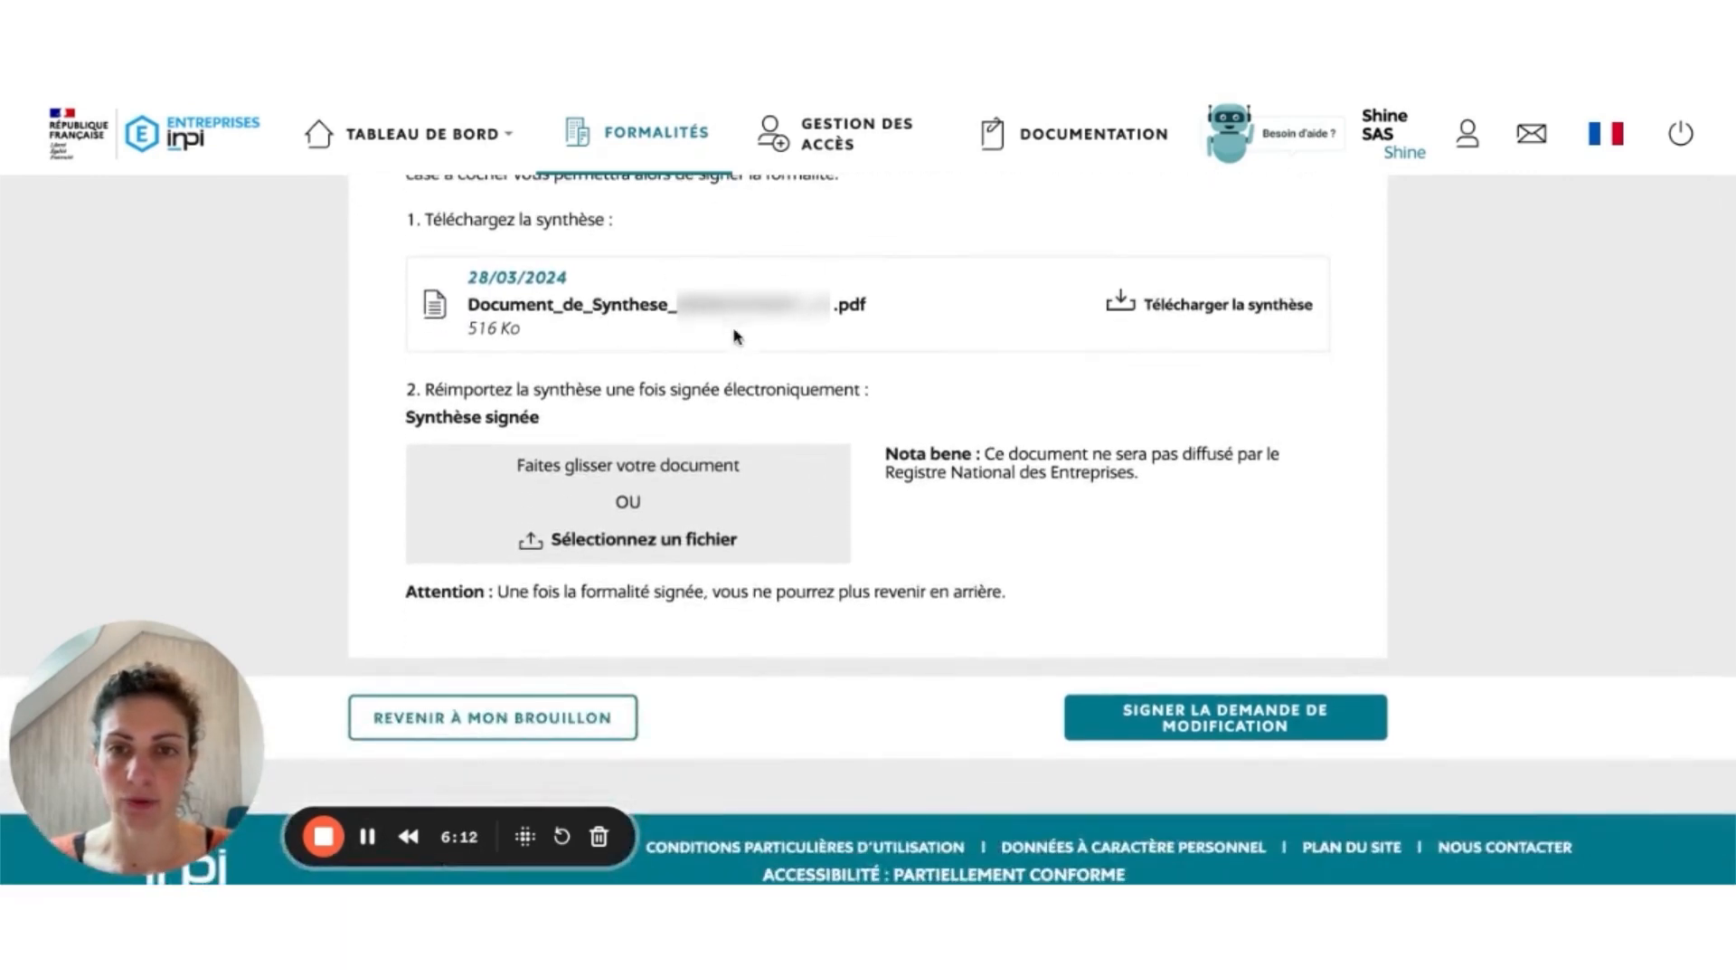